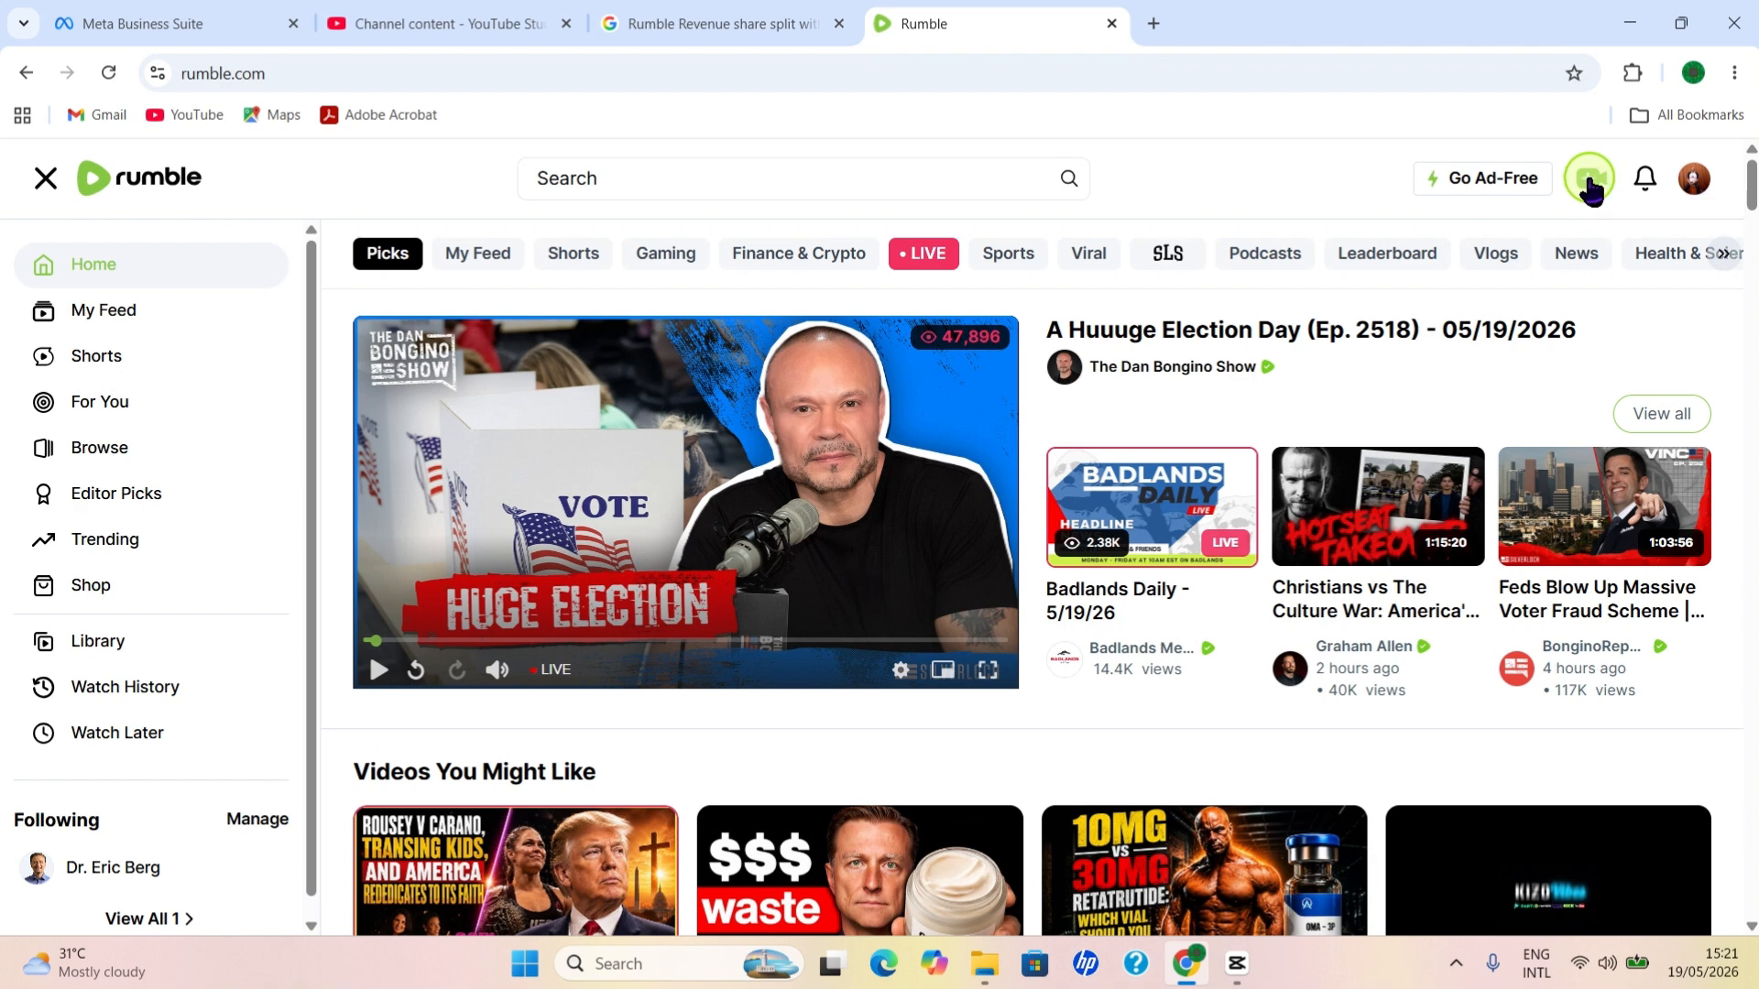
Start a new Rumble video upload with the file "How to Install Jupyter Notebook on Windows 11" from the DECEMBER 2025 folder
left_click(1589, 186)
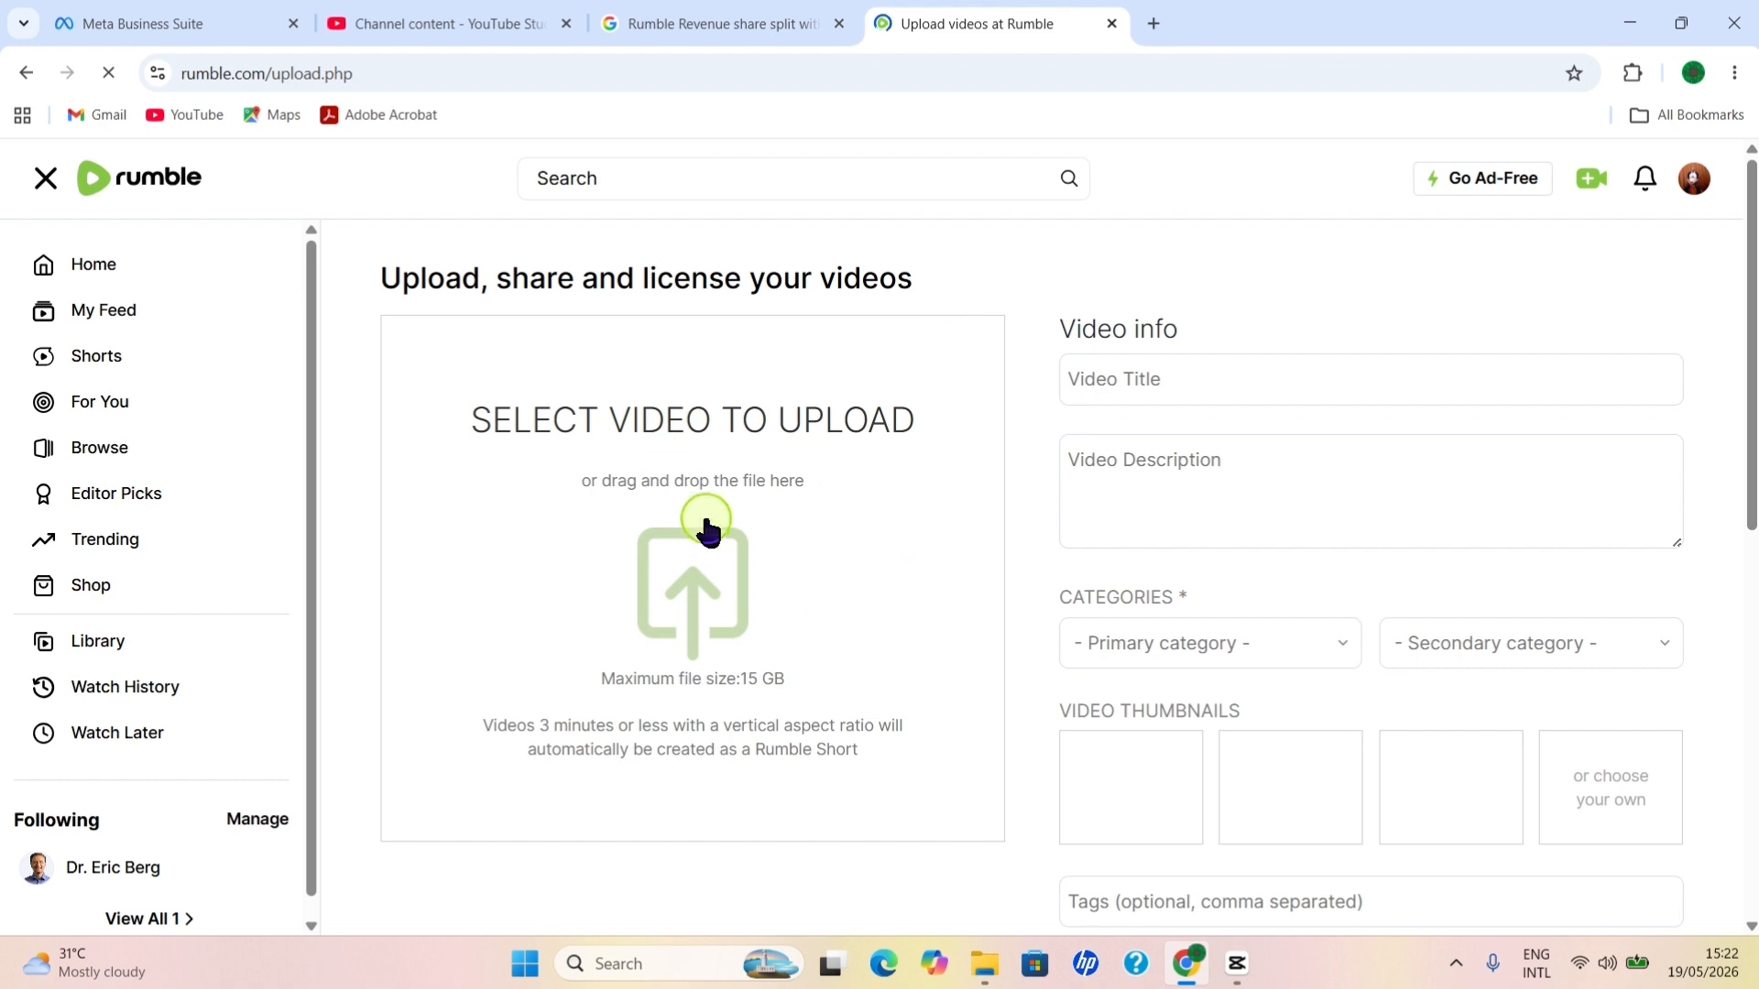
left_click(691, 597)
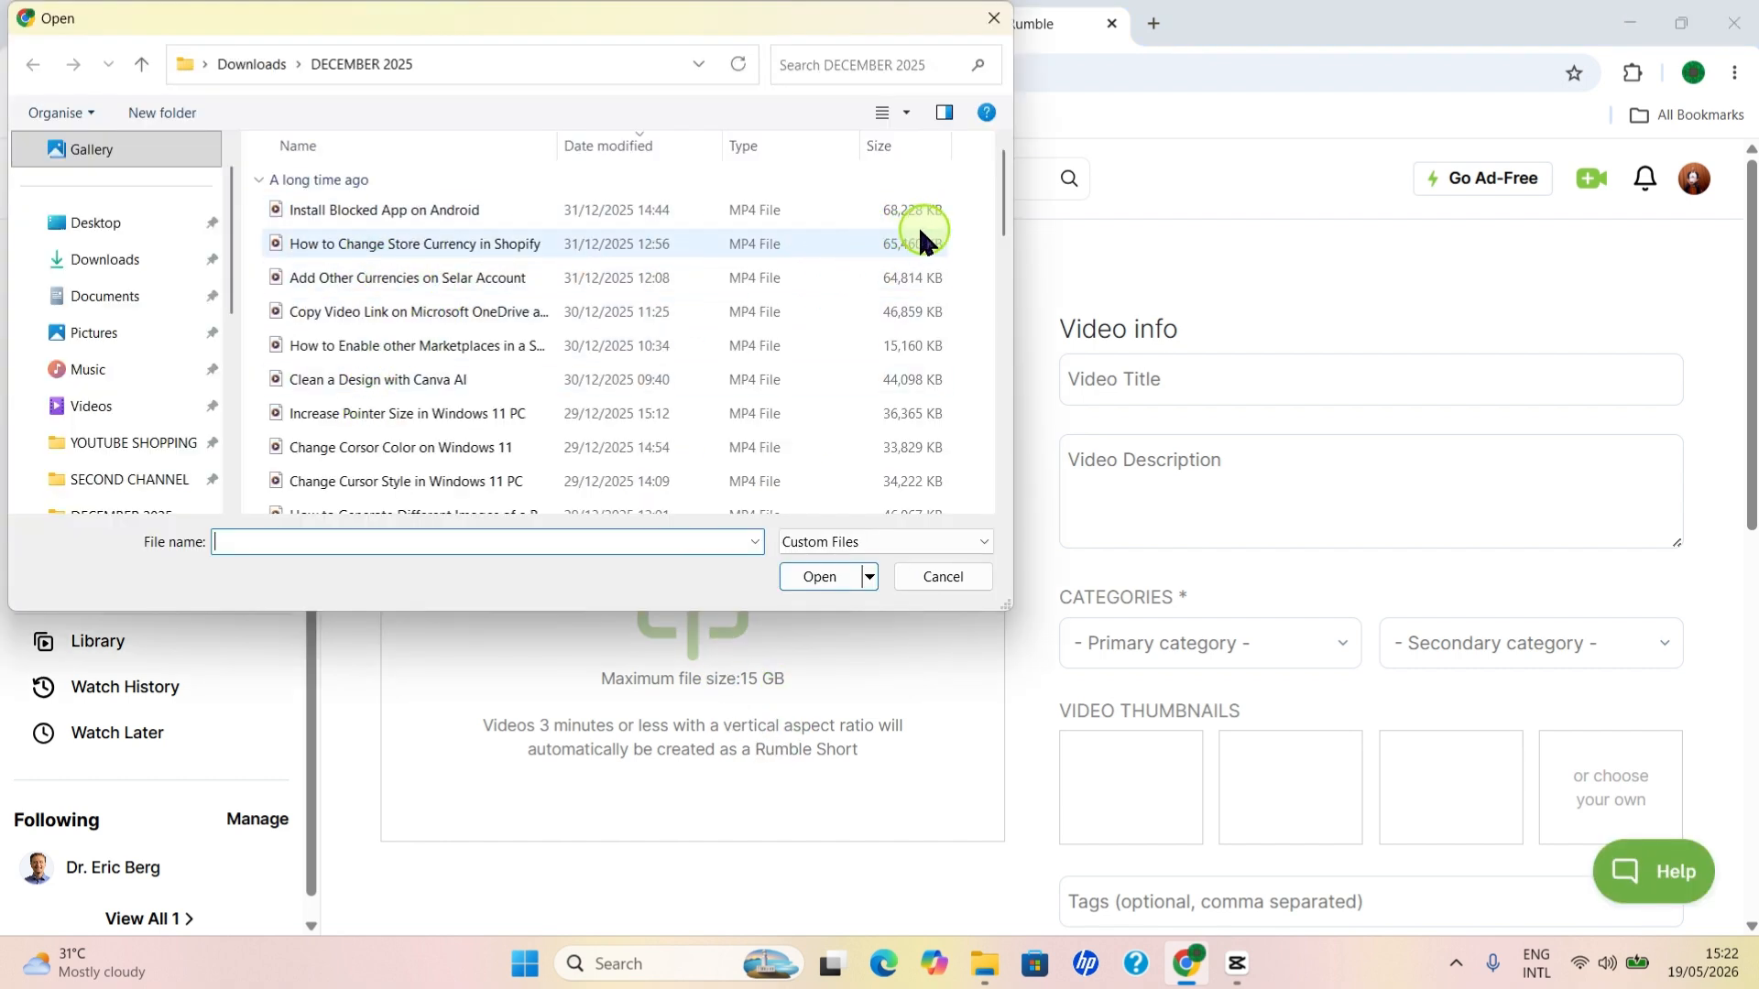
left_click_drag(1004, 195, 980, 505)
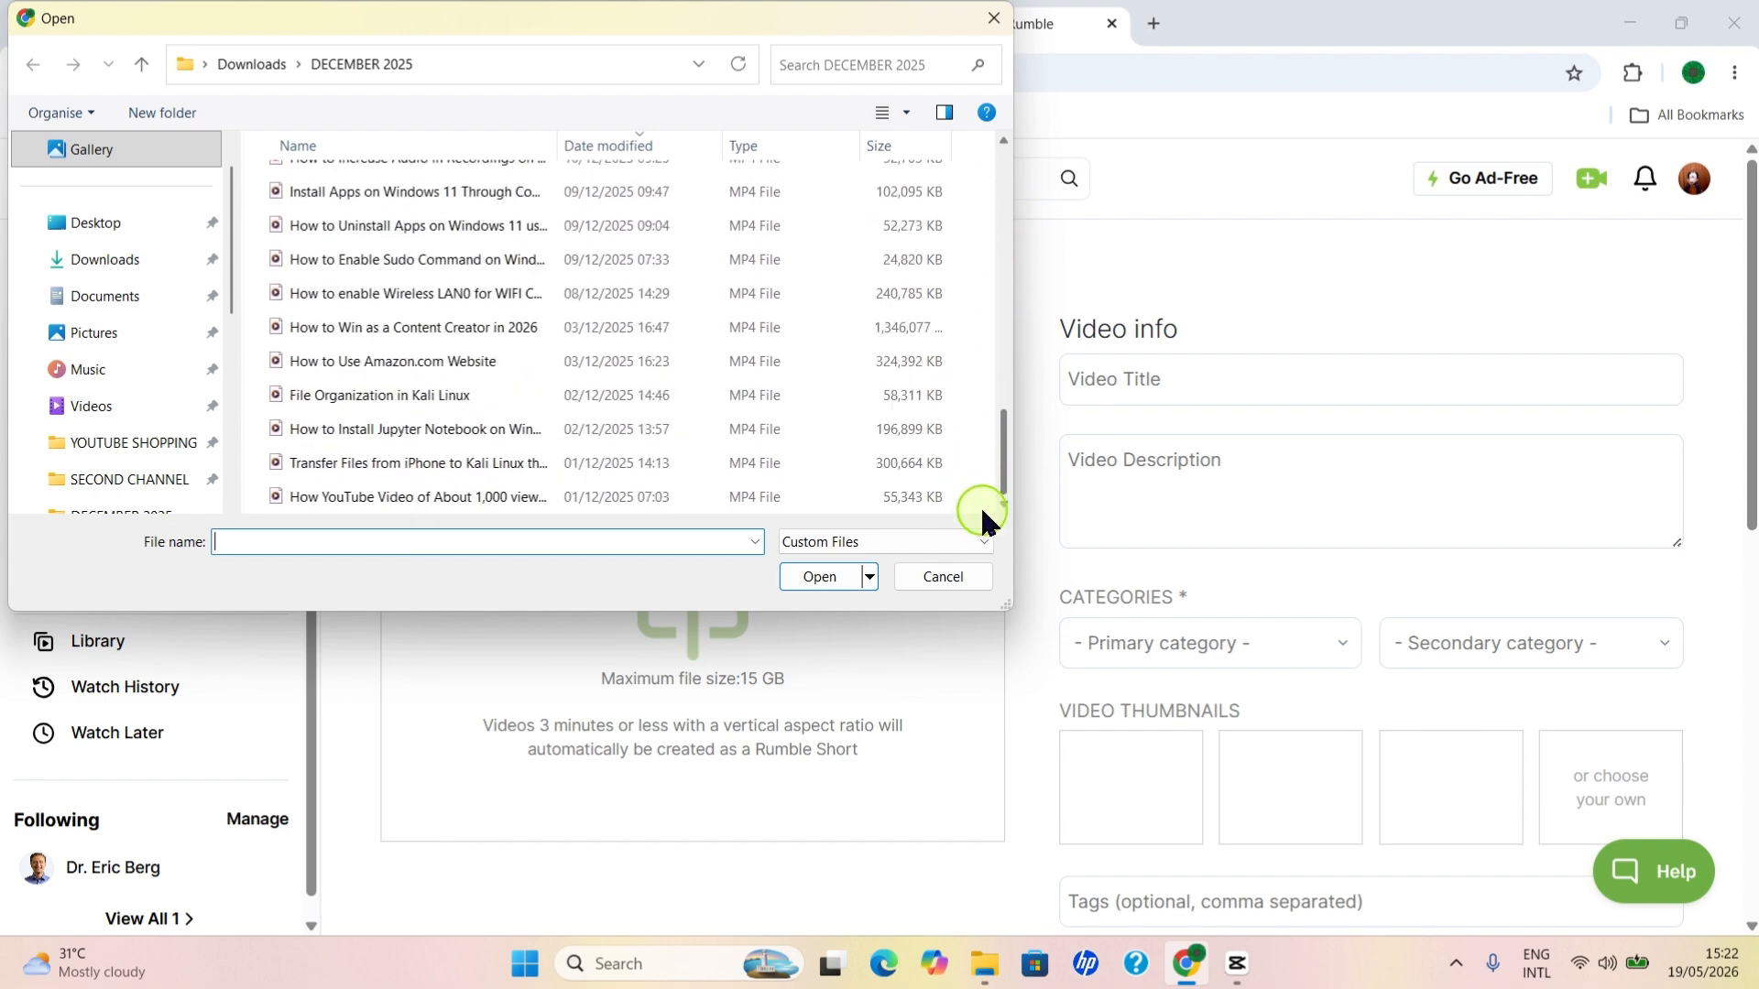
left_click(377, 436)
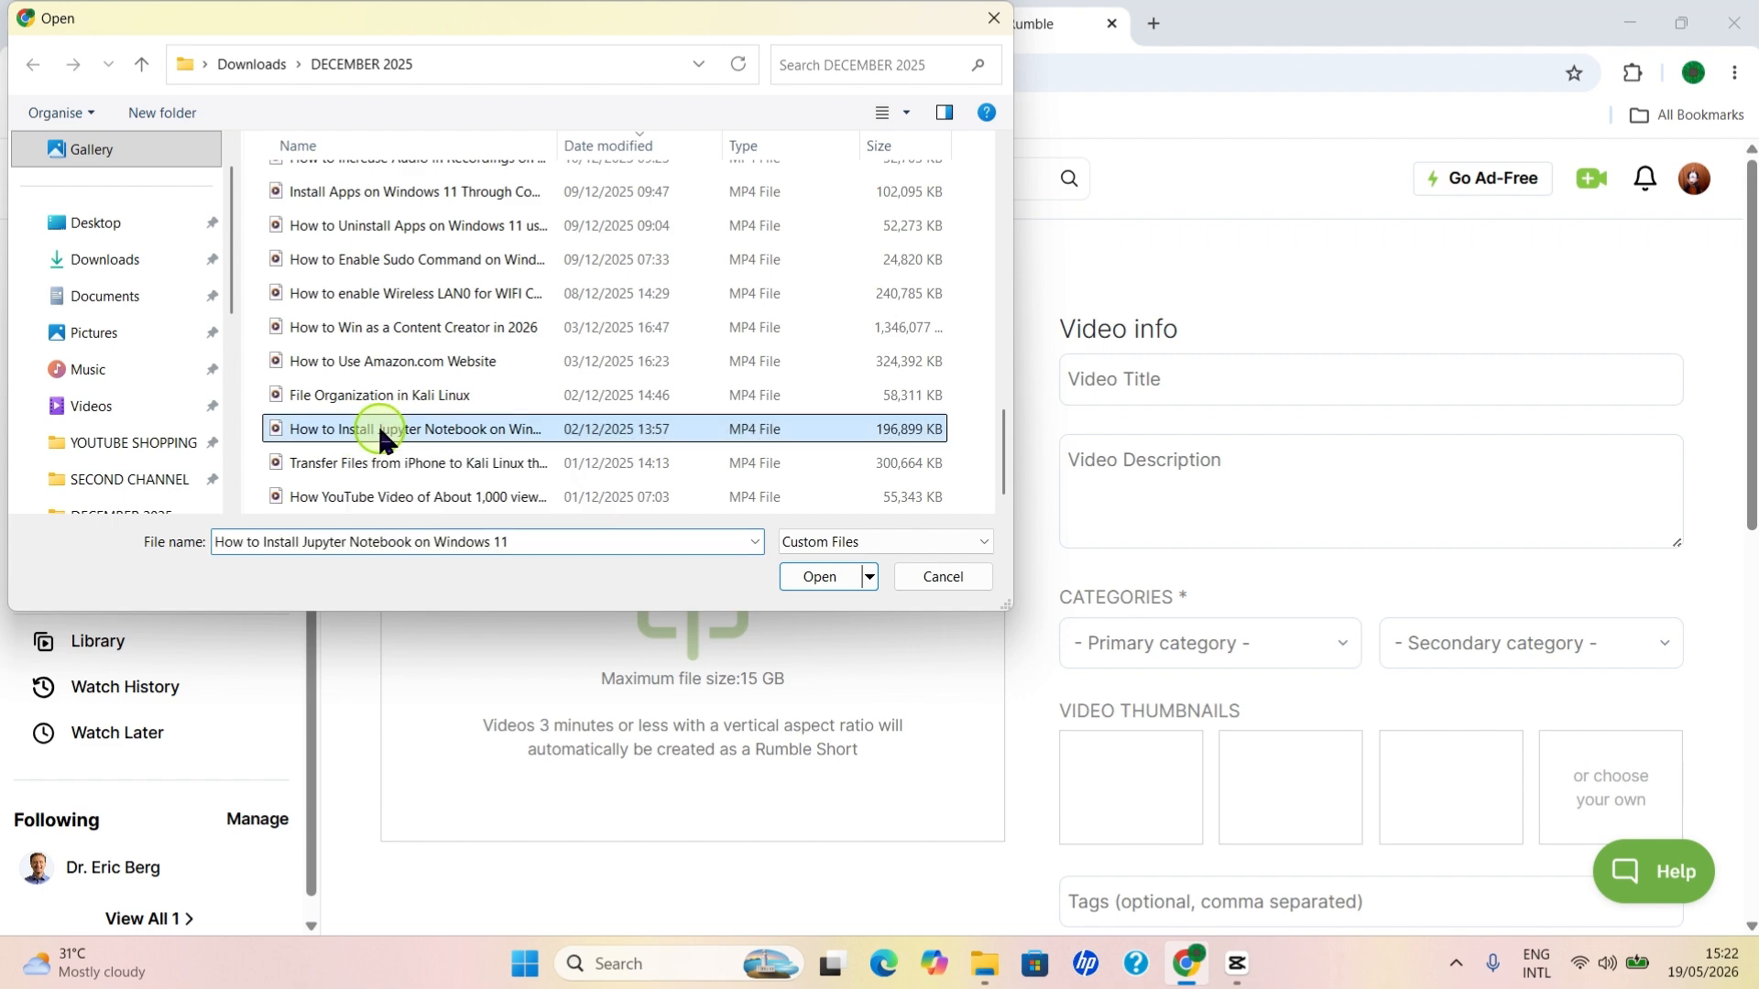
left_click(822, 579)
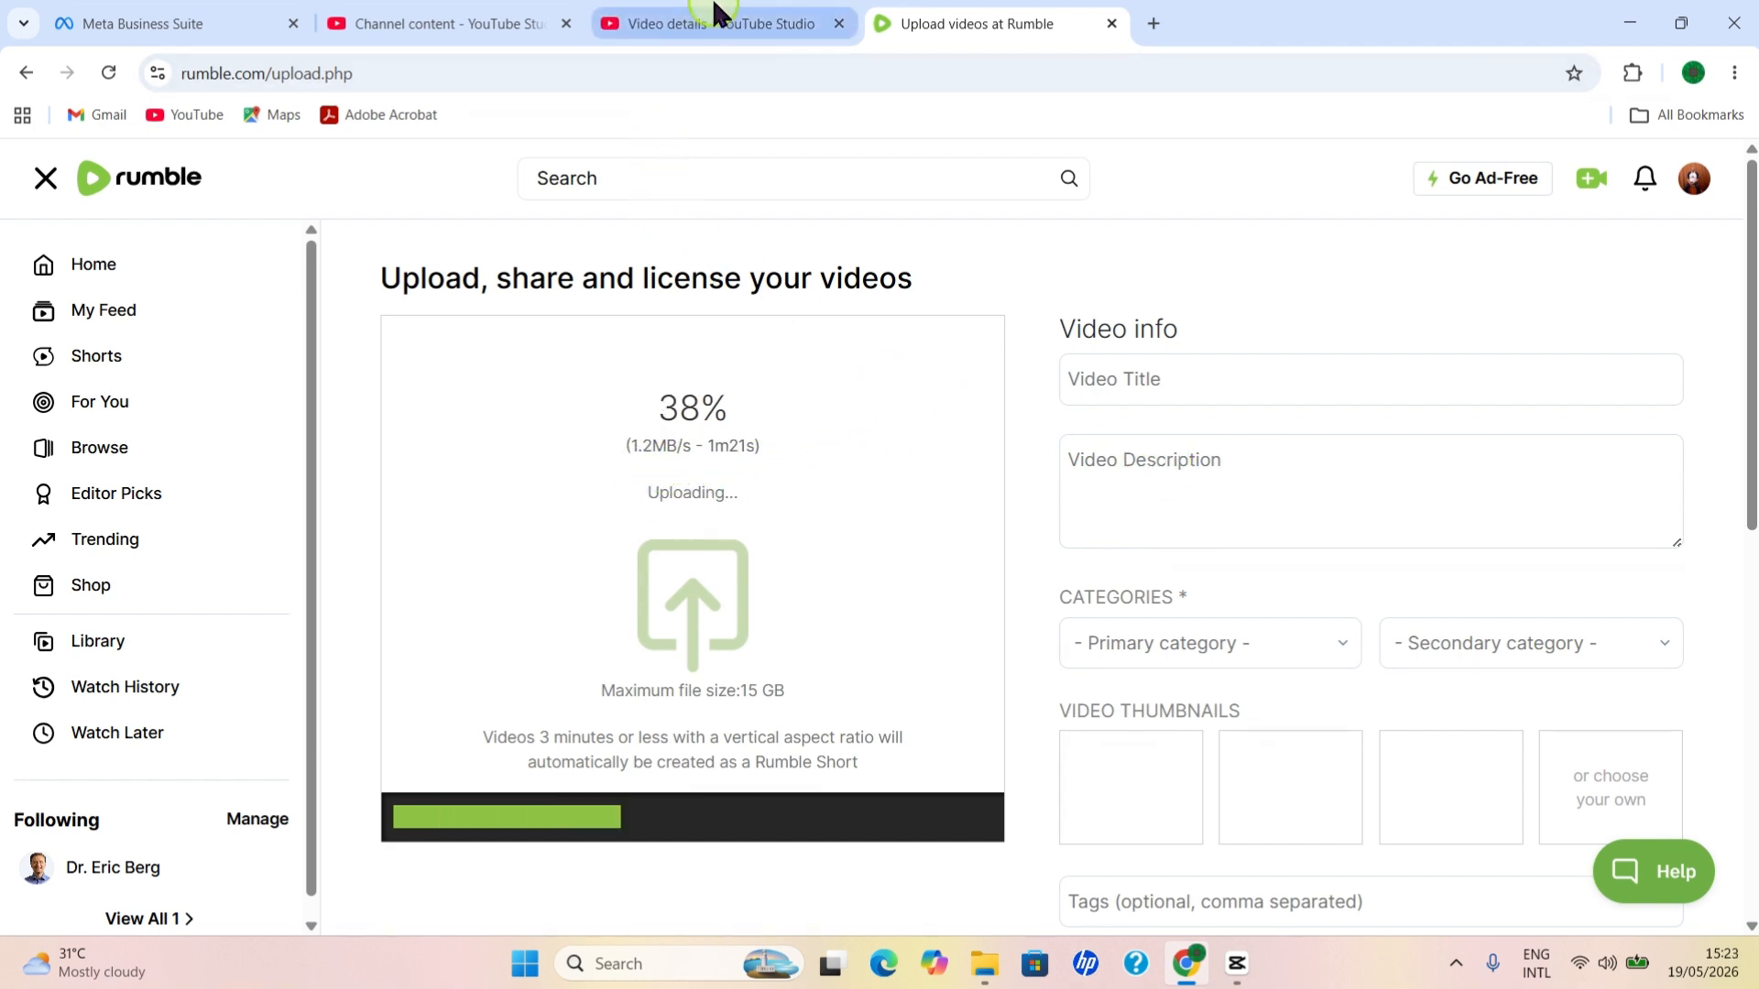
Copy the title "How to Install JUPYTER Notebook on Windows 11" from the YouTube Studio video details into the Rumble video title
left_click(714, 13)
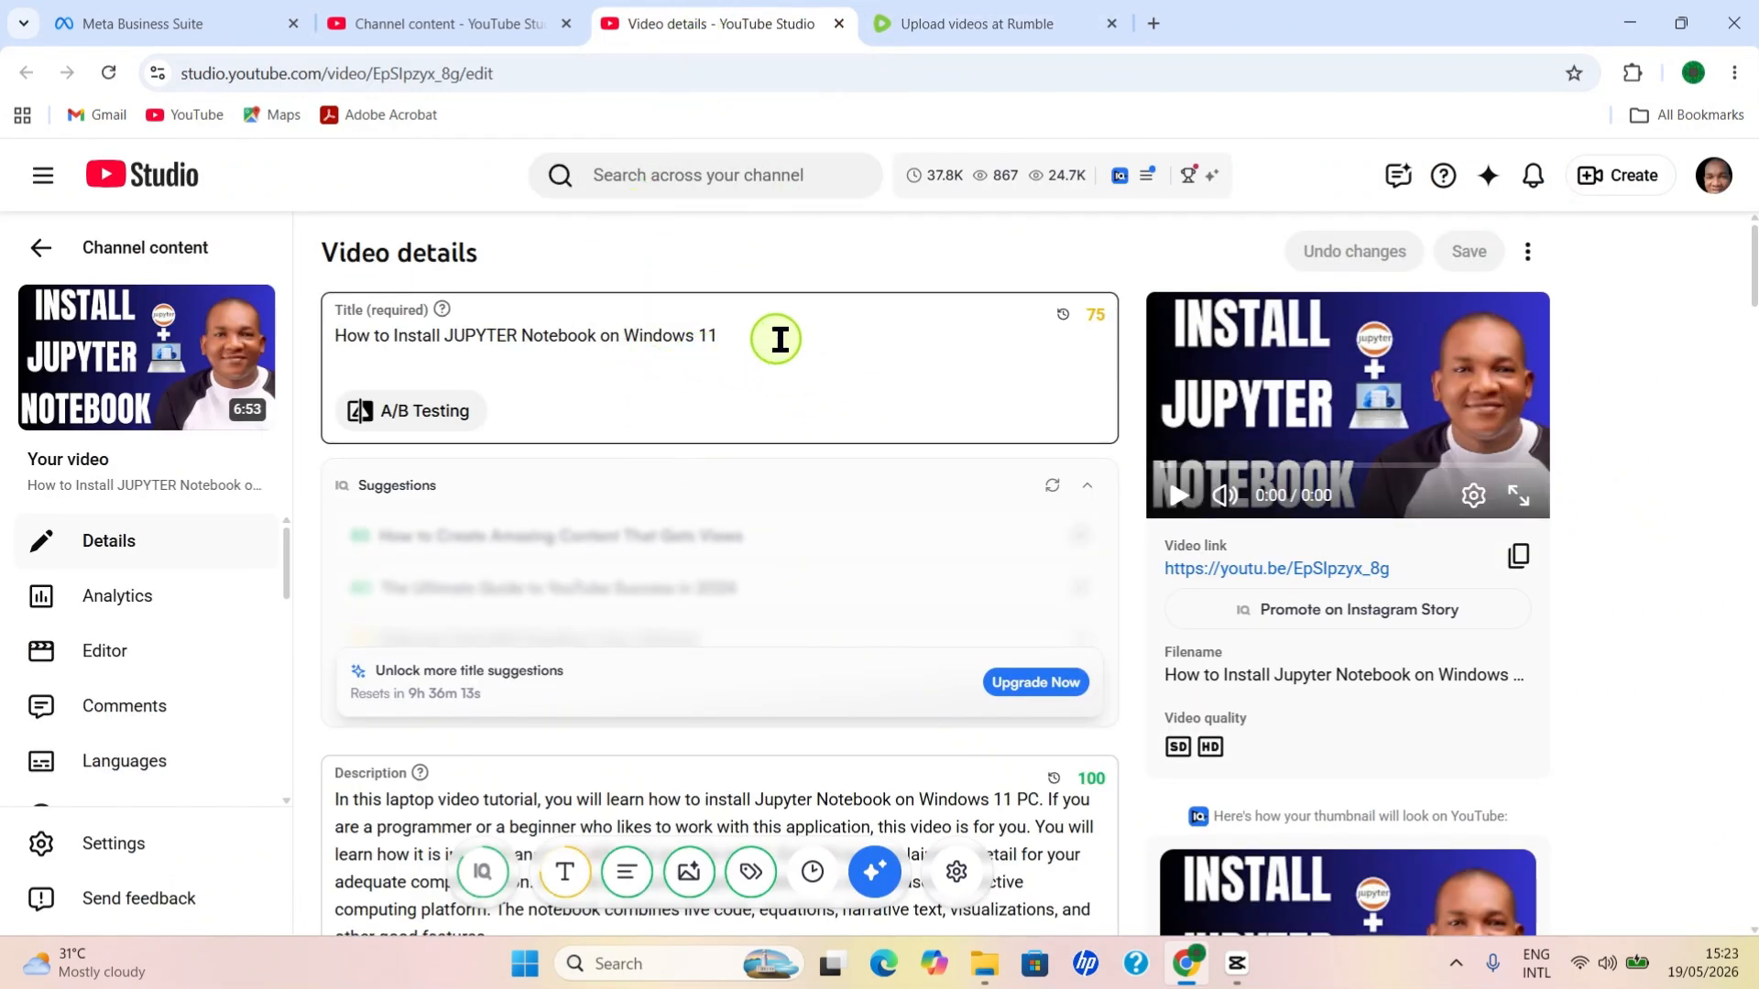
left_click(750, 344)
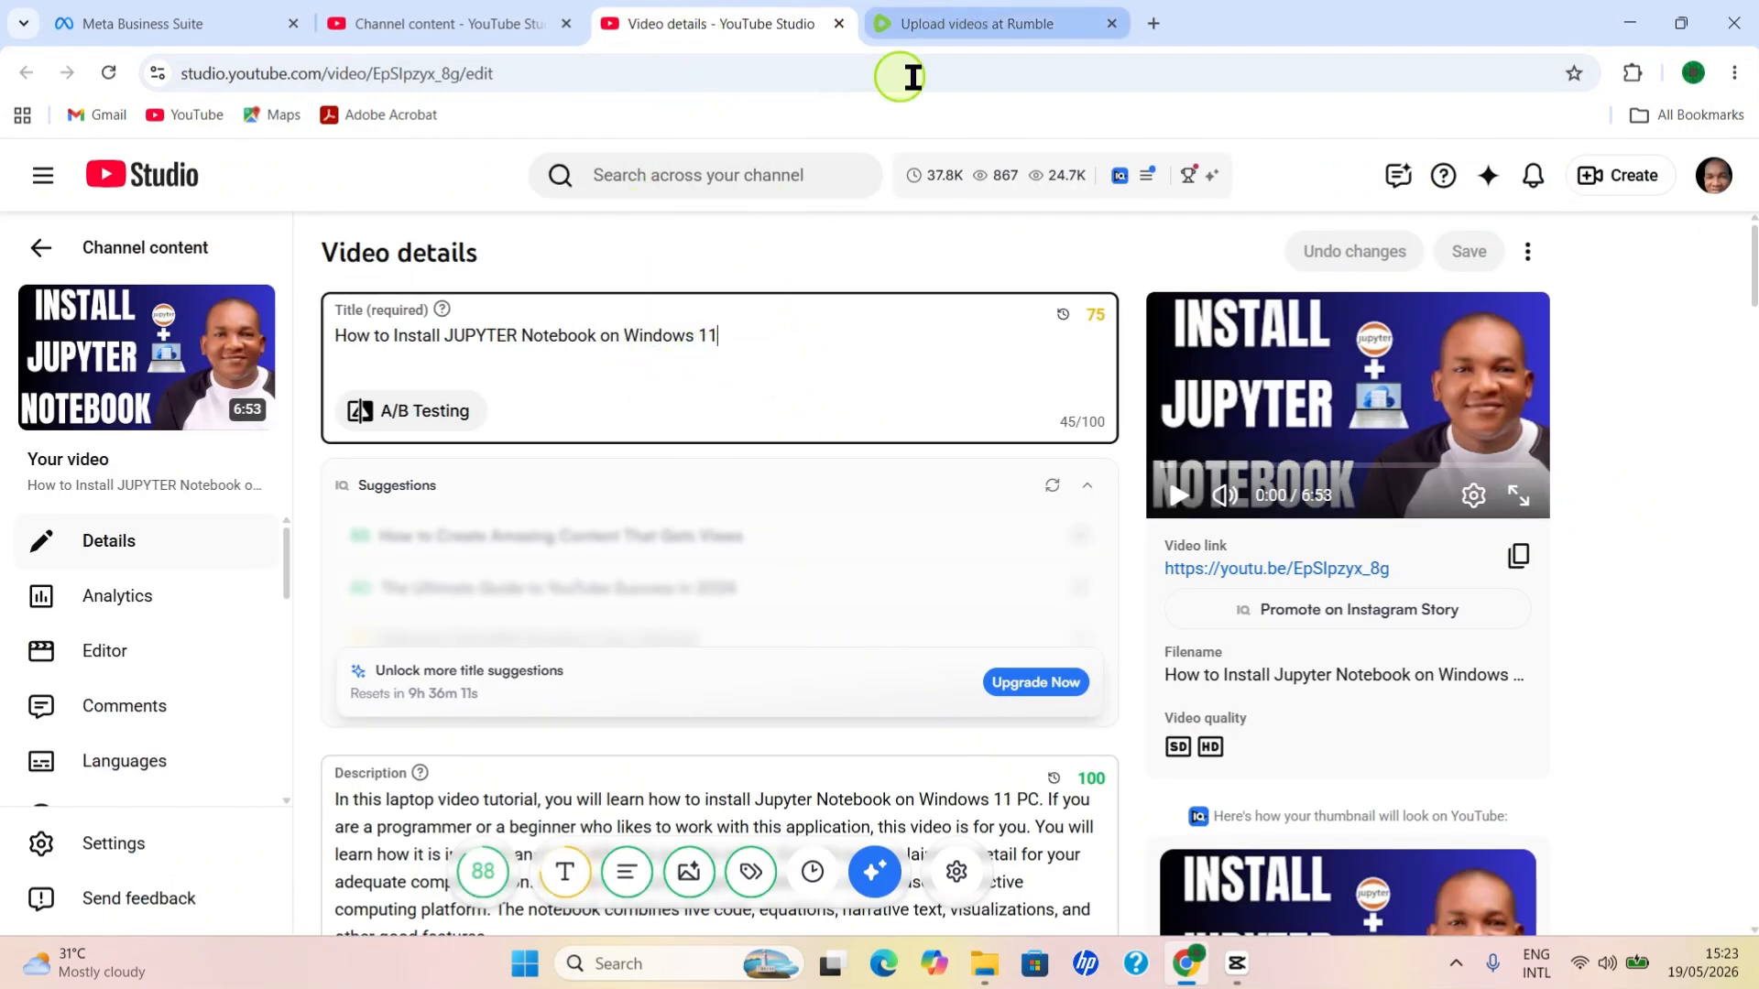
key("ctrl+a")
key("ctrl+c")
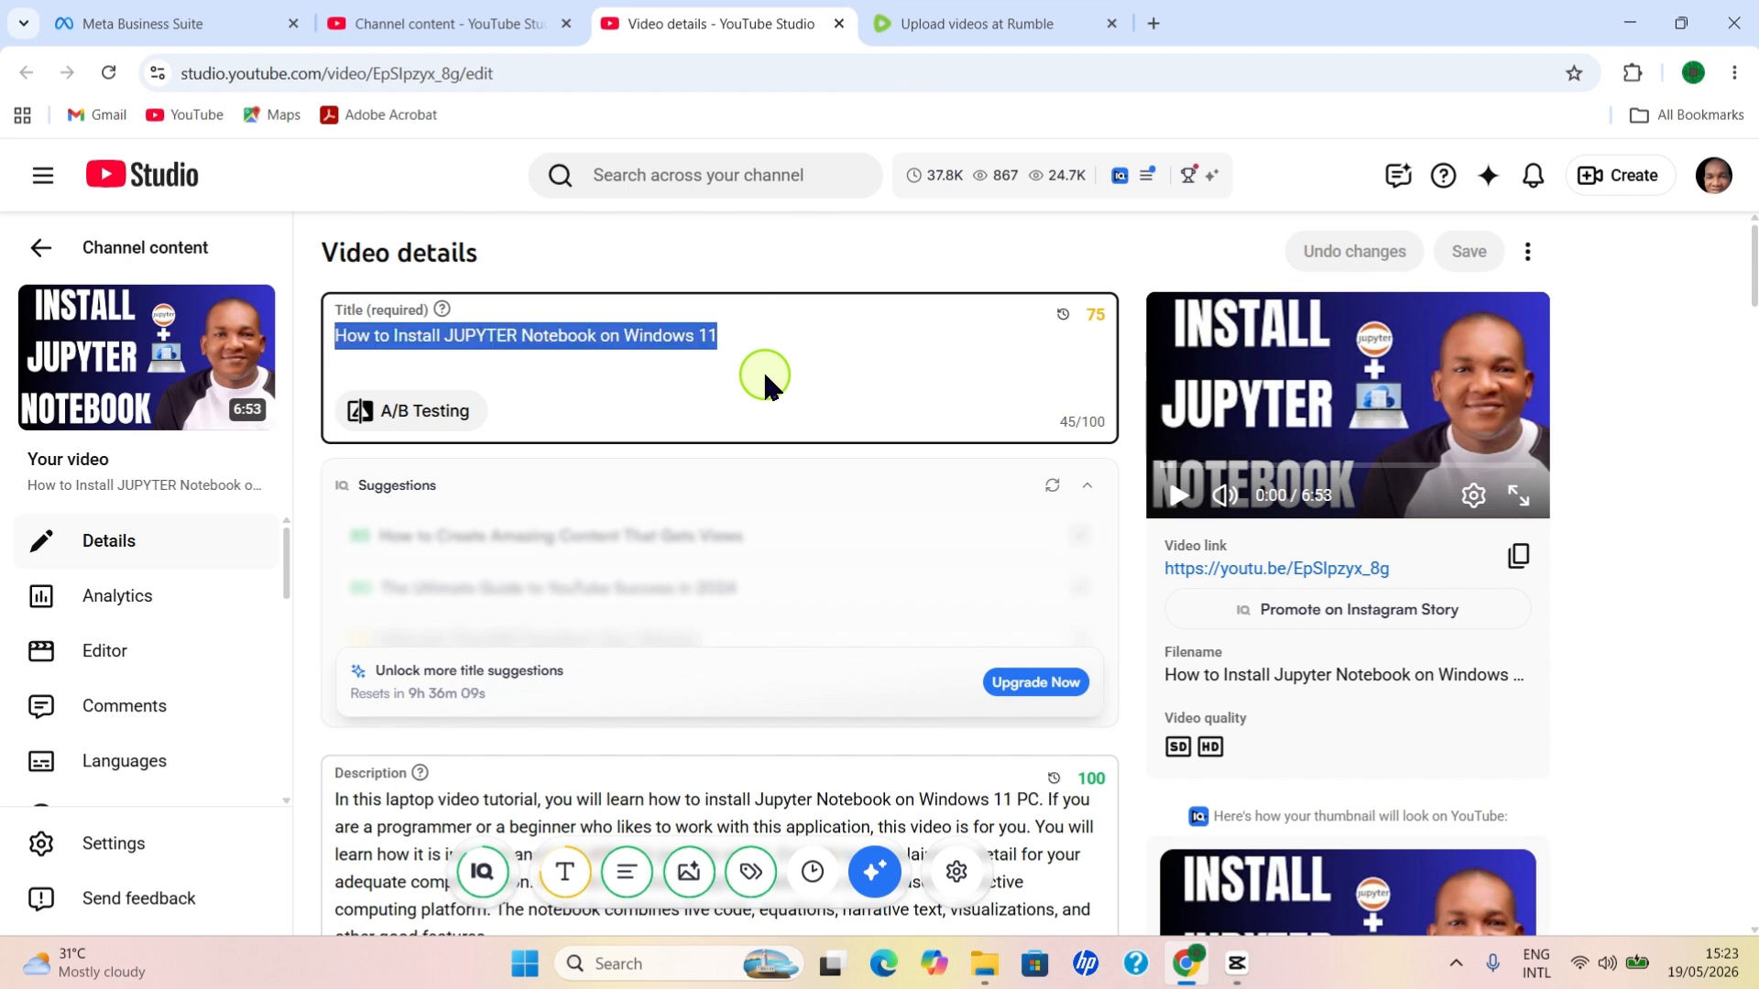
left_click(1008, 18)
left_click(1190, 388)
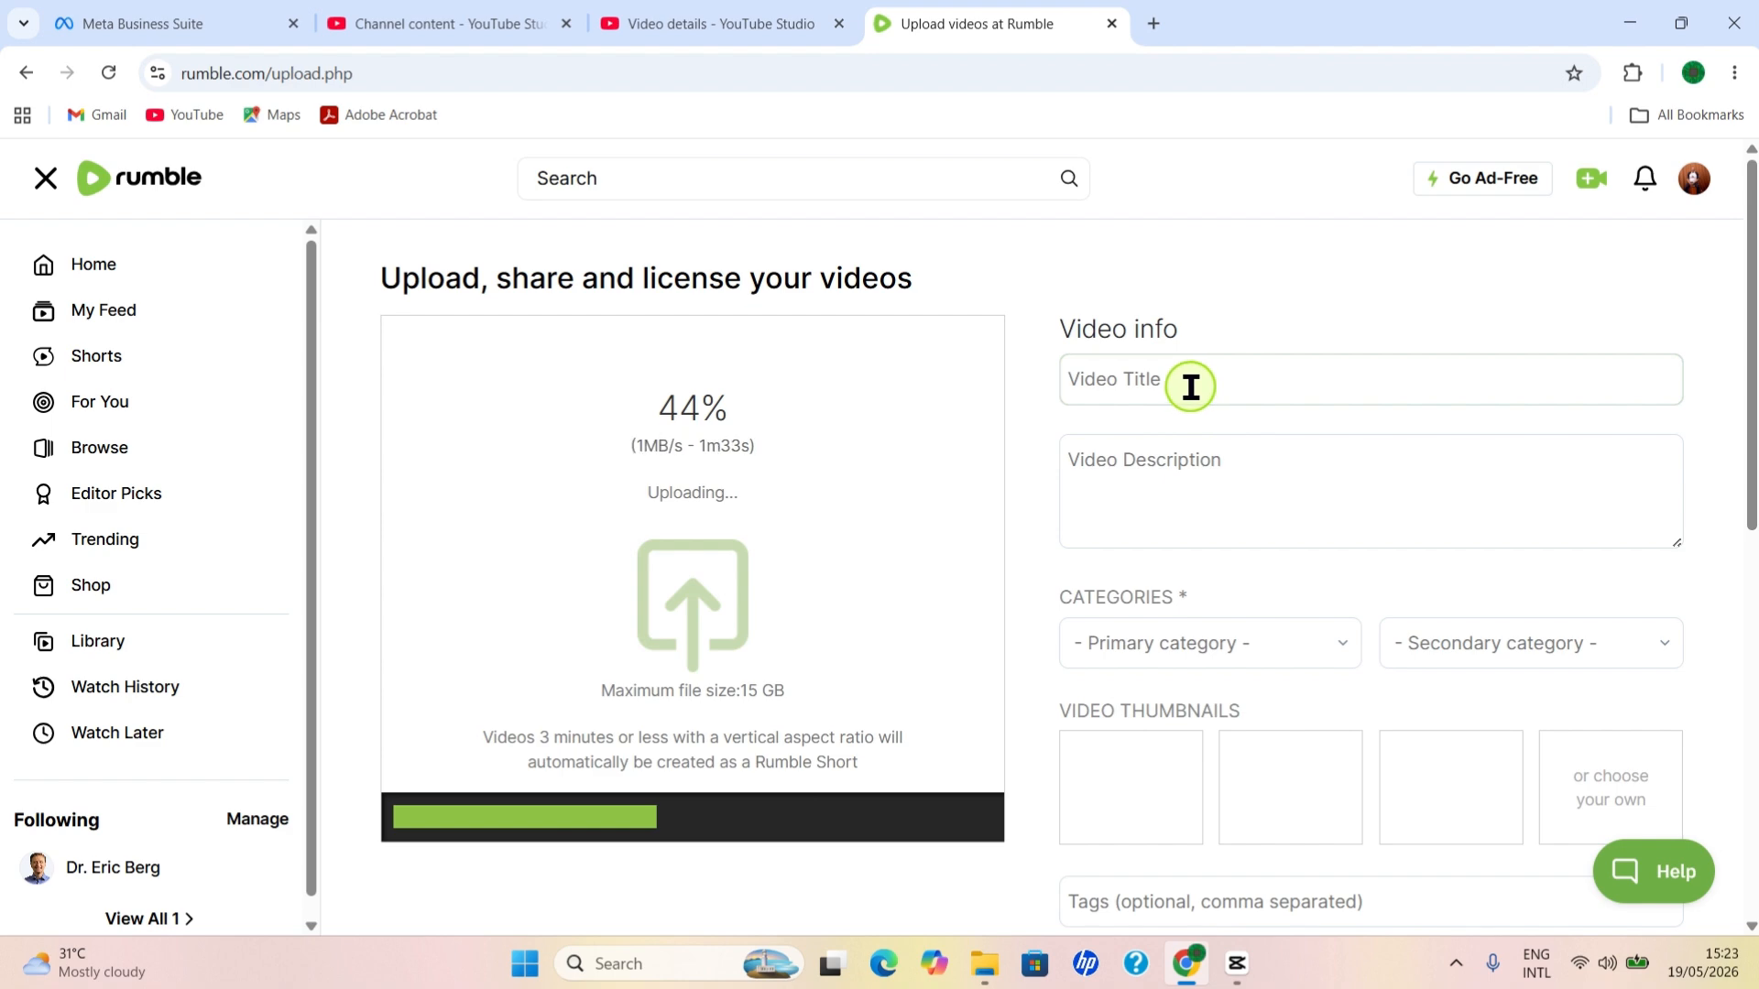
key("ctrl+v")
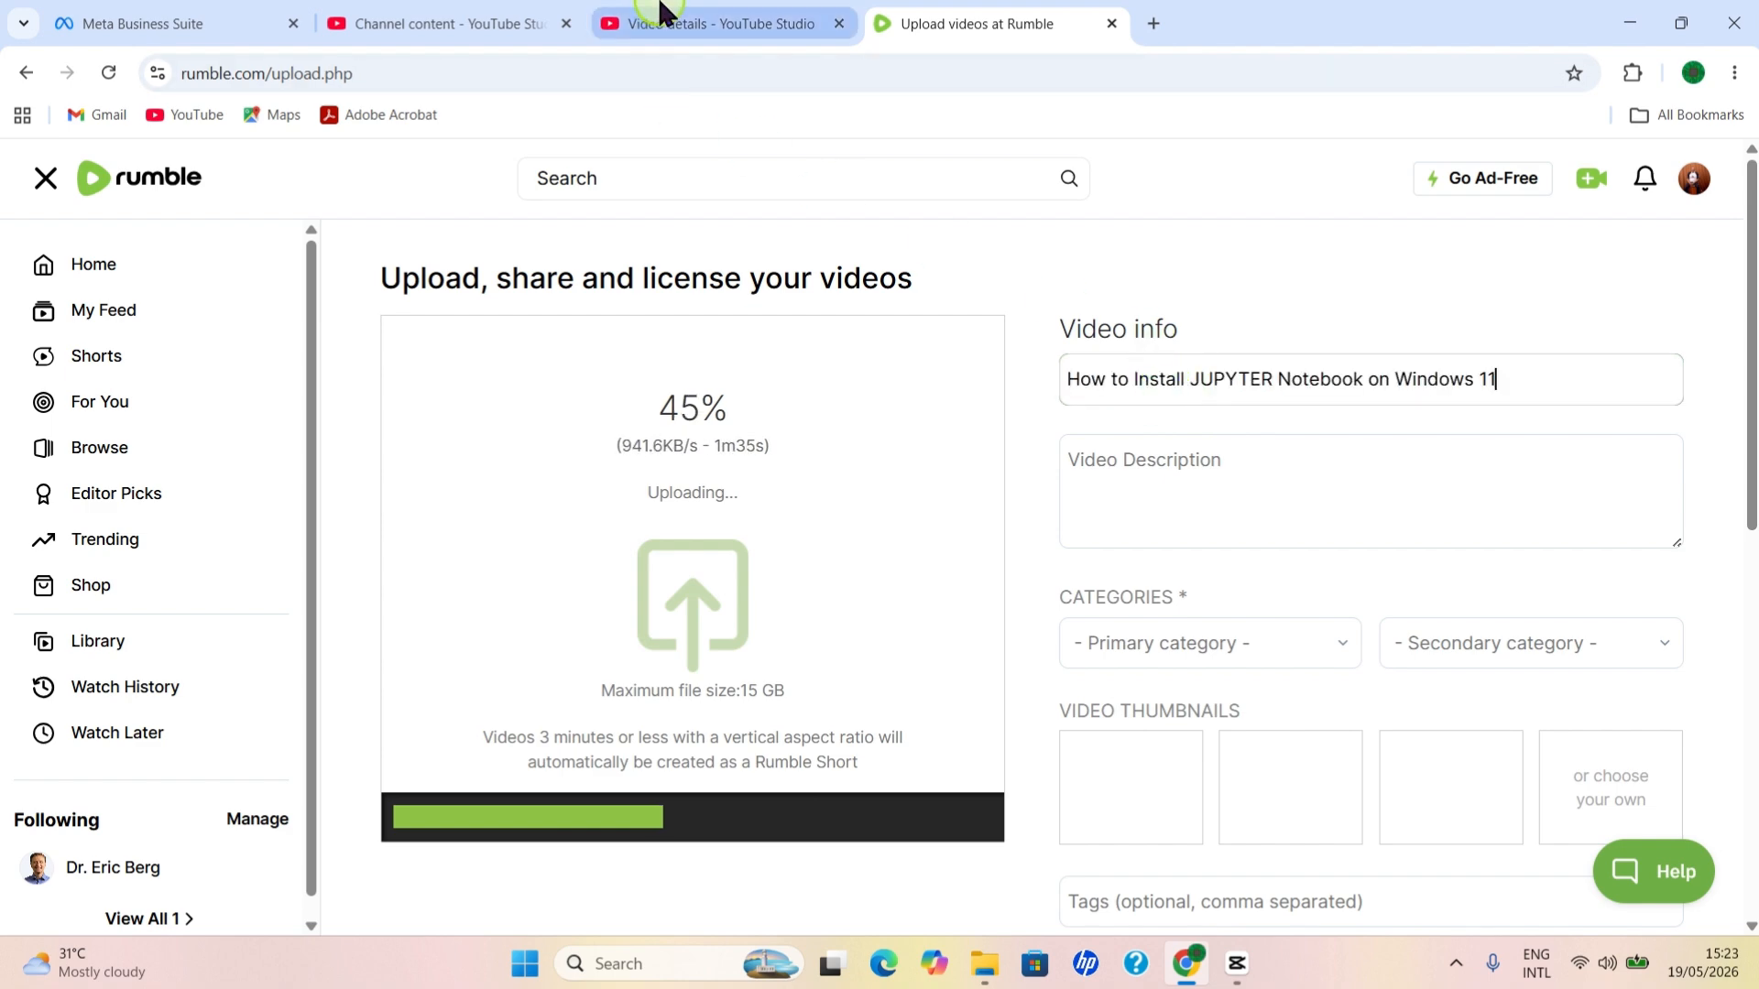
Copy the first paragraph of the YouTube Studio video description into the Rumble video description
left_click(658, 15)
scroll(642, 412, "down", 1)
scroll(593, 481, "down", 2)
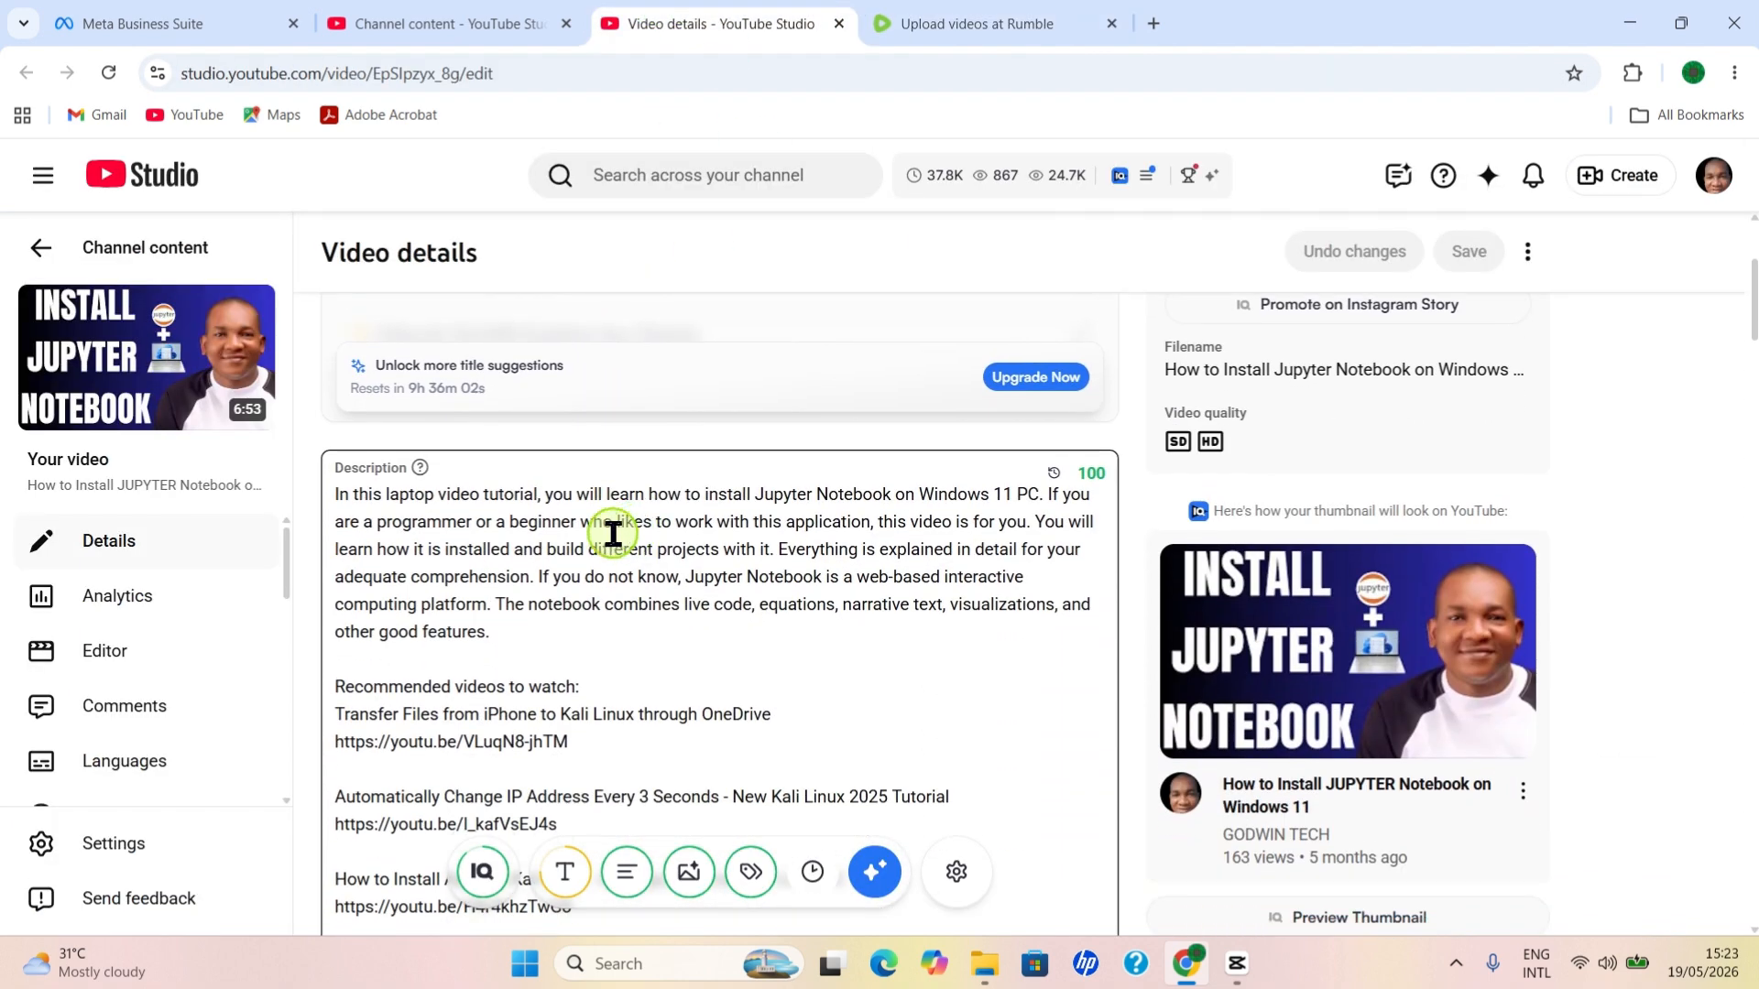
left_click(348, 495)
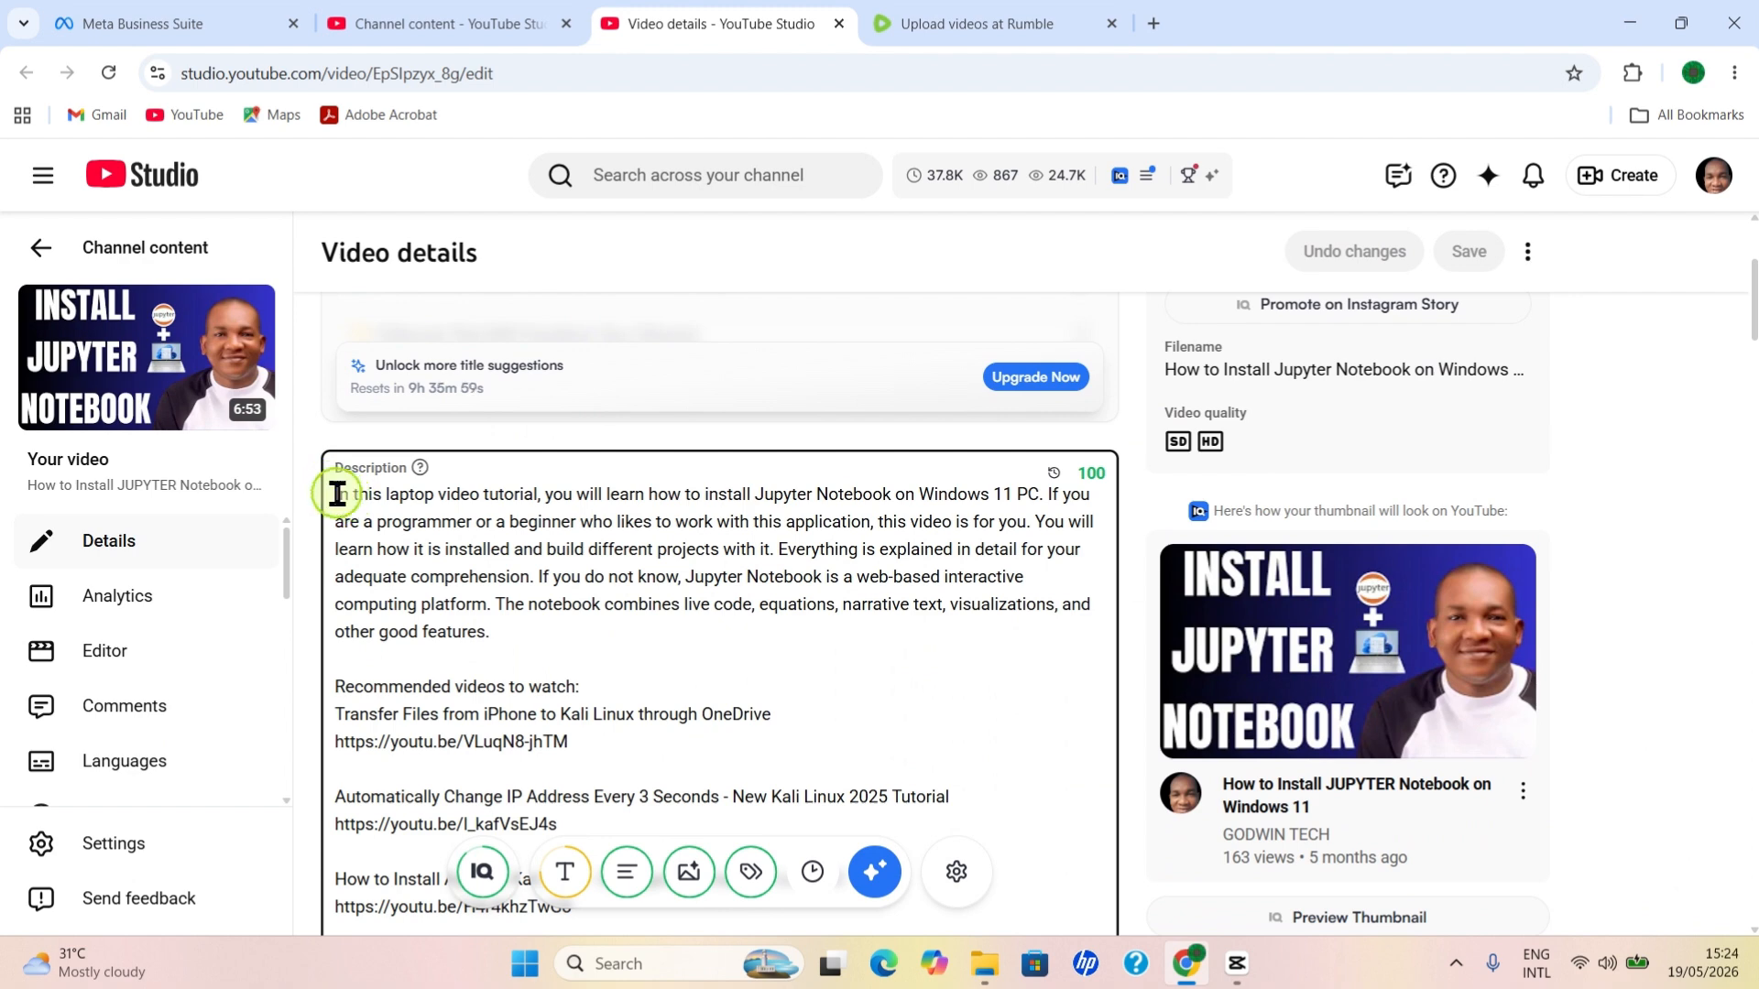
left_click_drag(494, 632, 335, 494)
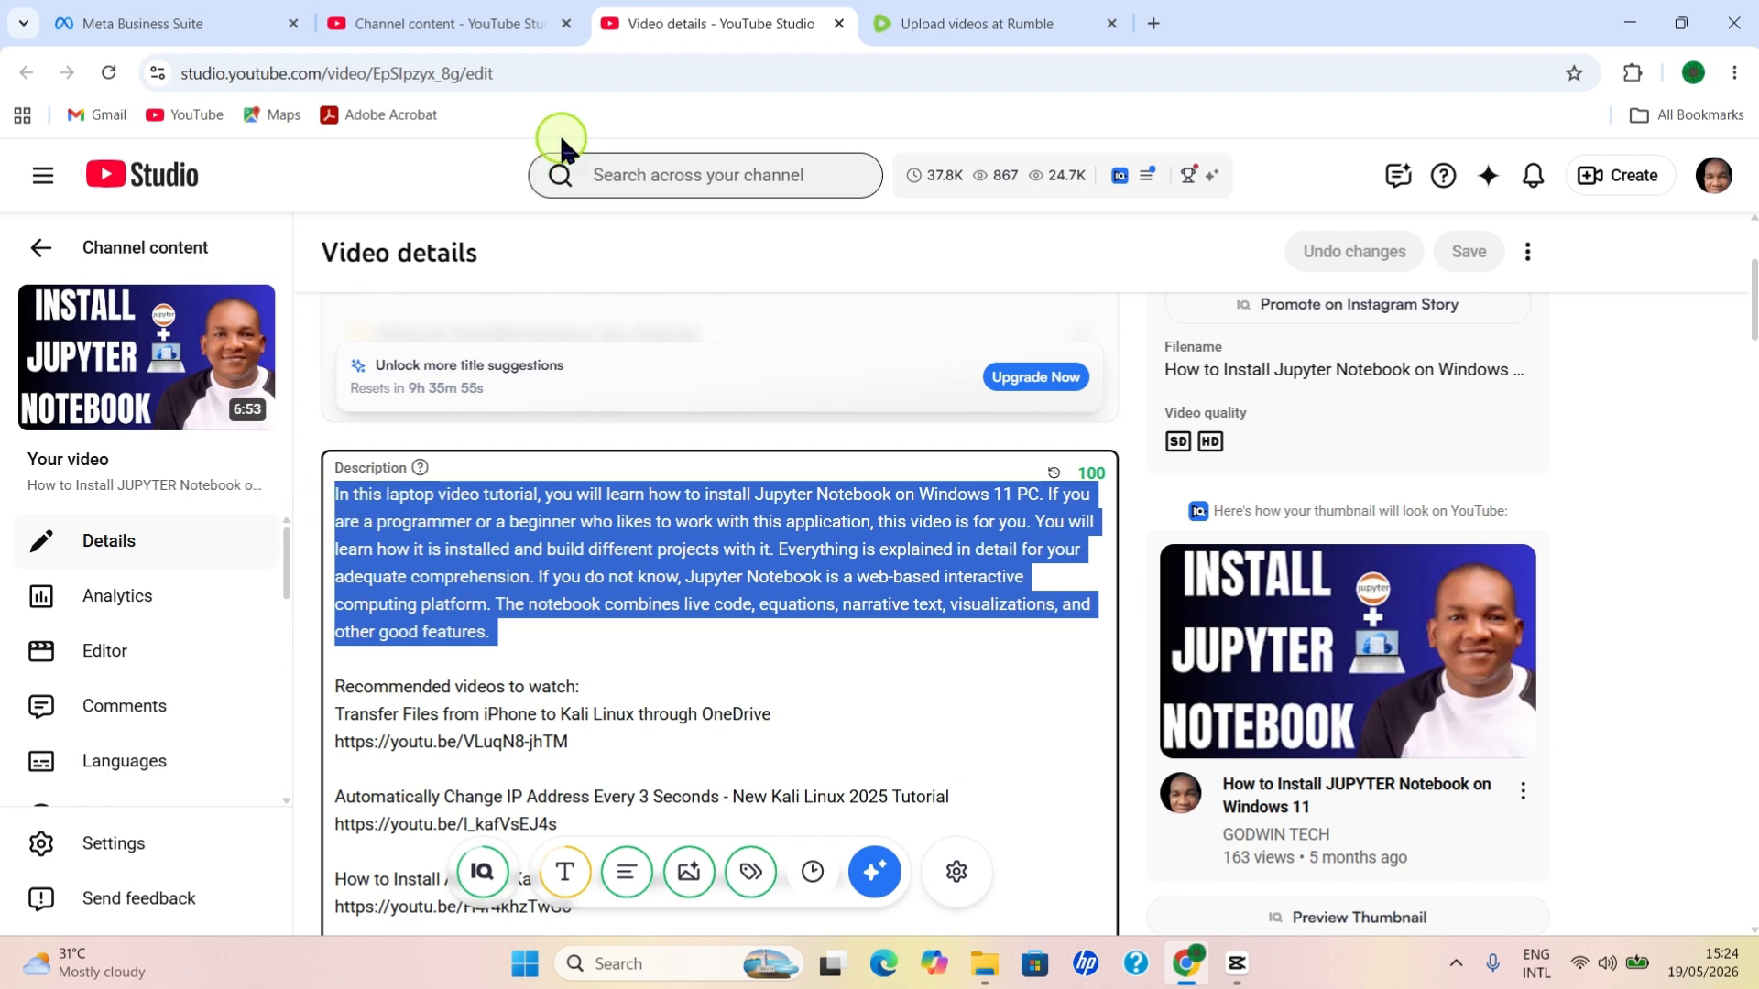
left_click(943, 20)
left_click(1136, 473)
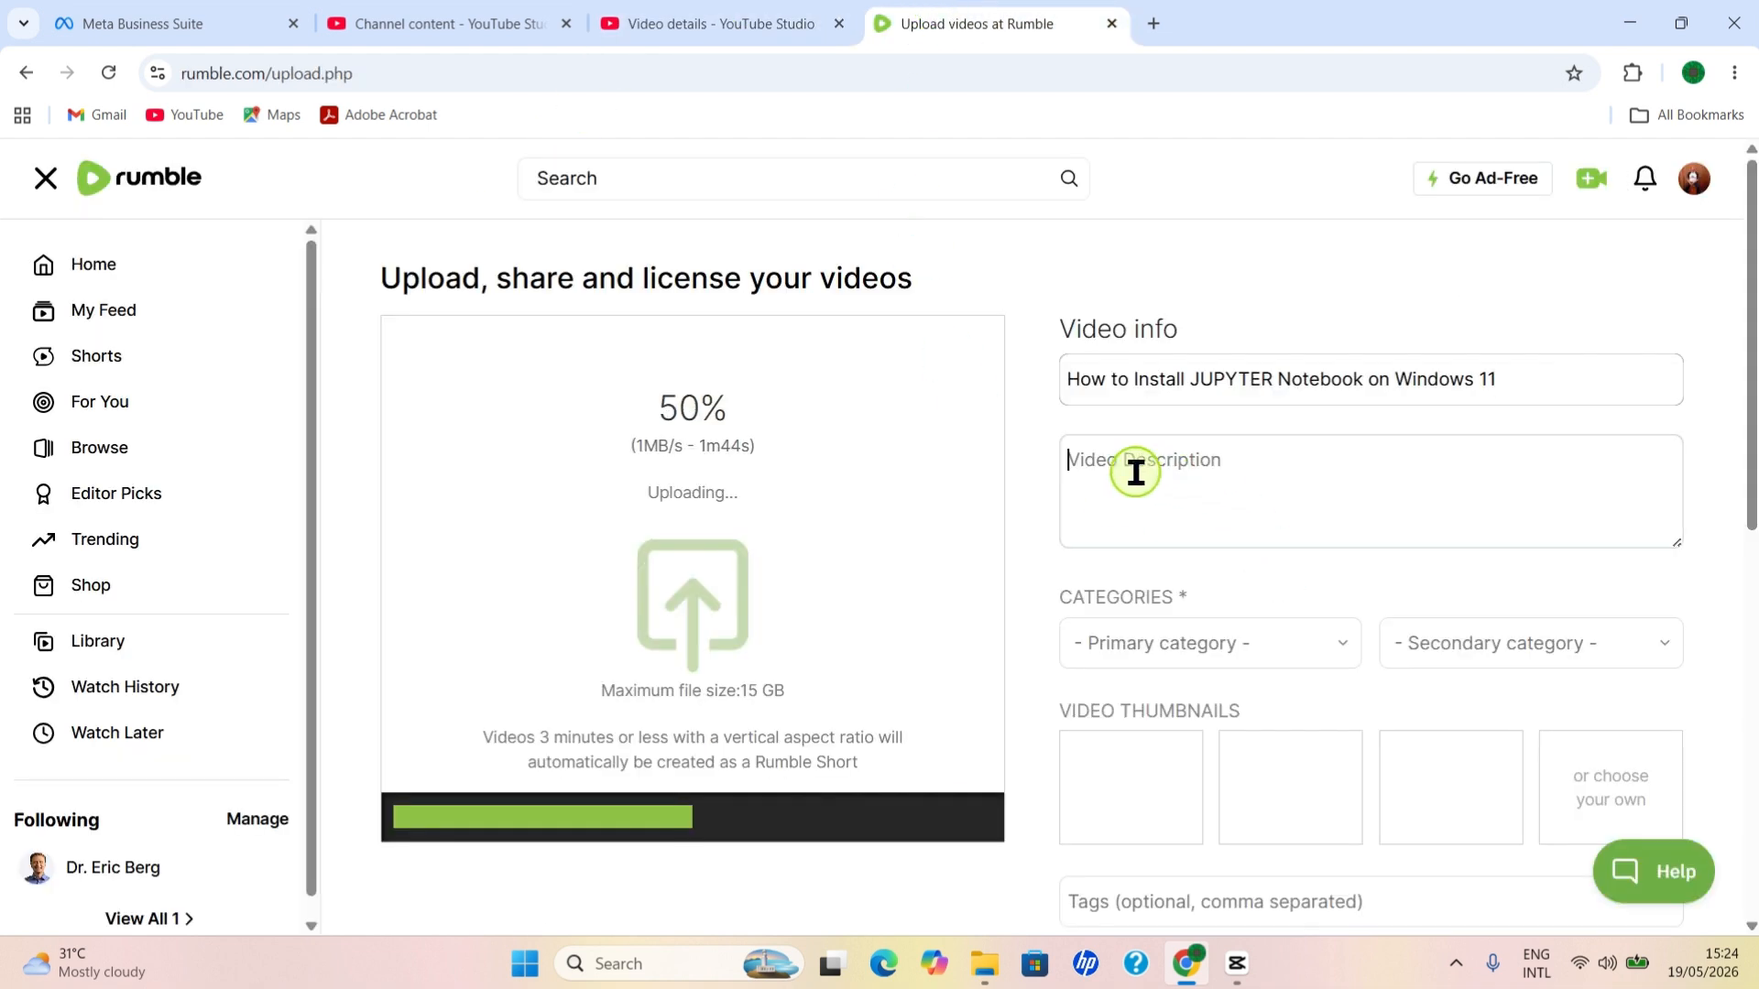
key("ctrl+v")
Append the closing part of the YouTube Studio description, through the last video chapter, to the Rumble video description
left_click(696, 23)
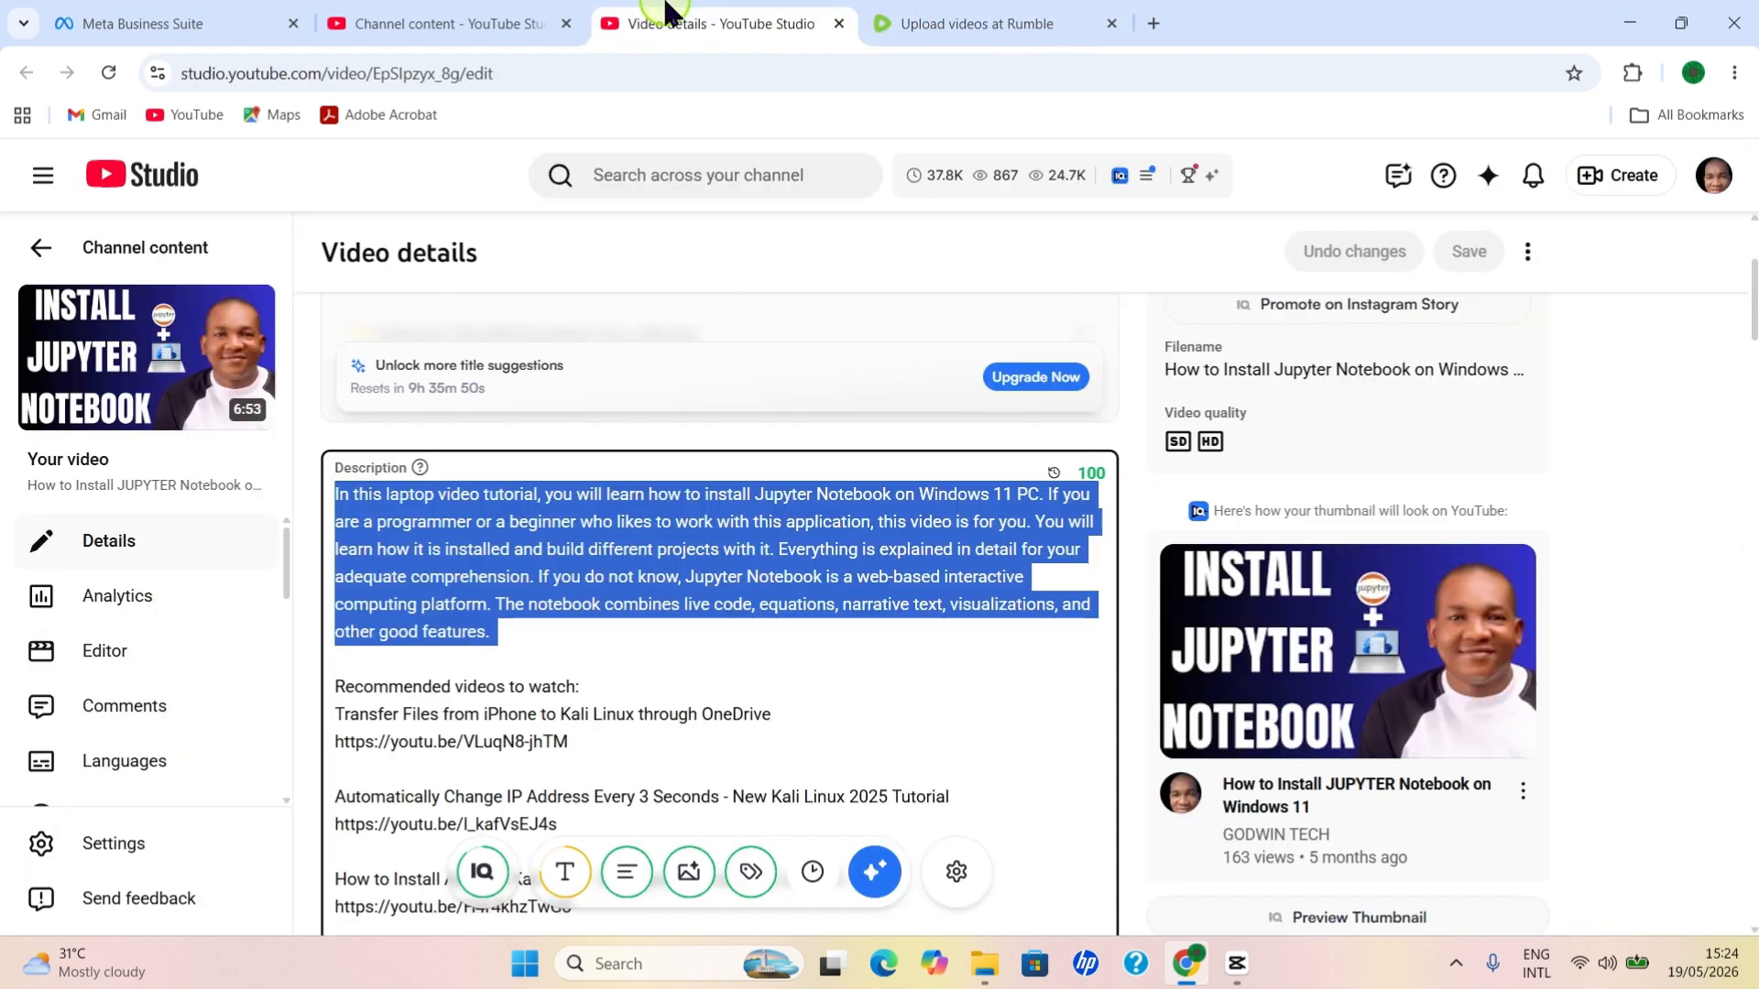
scroll(582, 546, "down", 5)
scroll(587, 524, "up", 2)
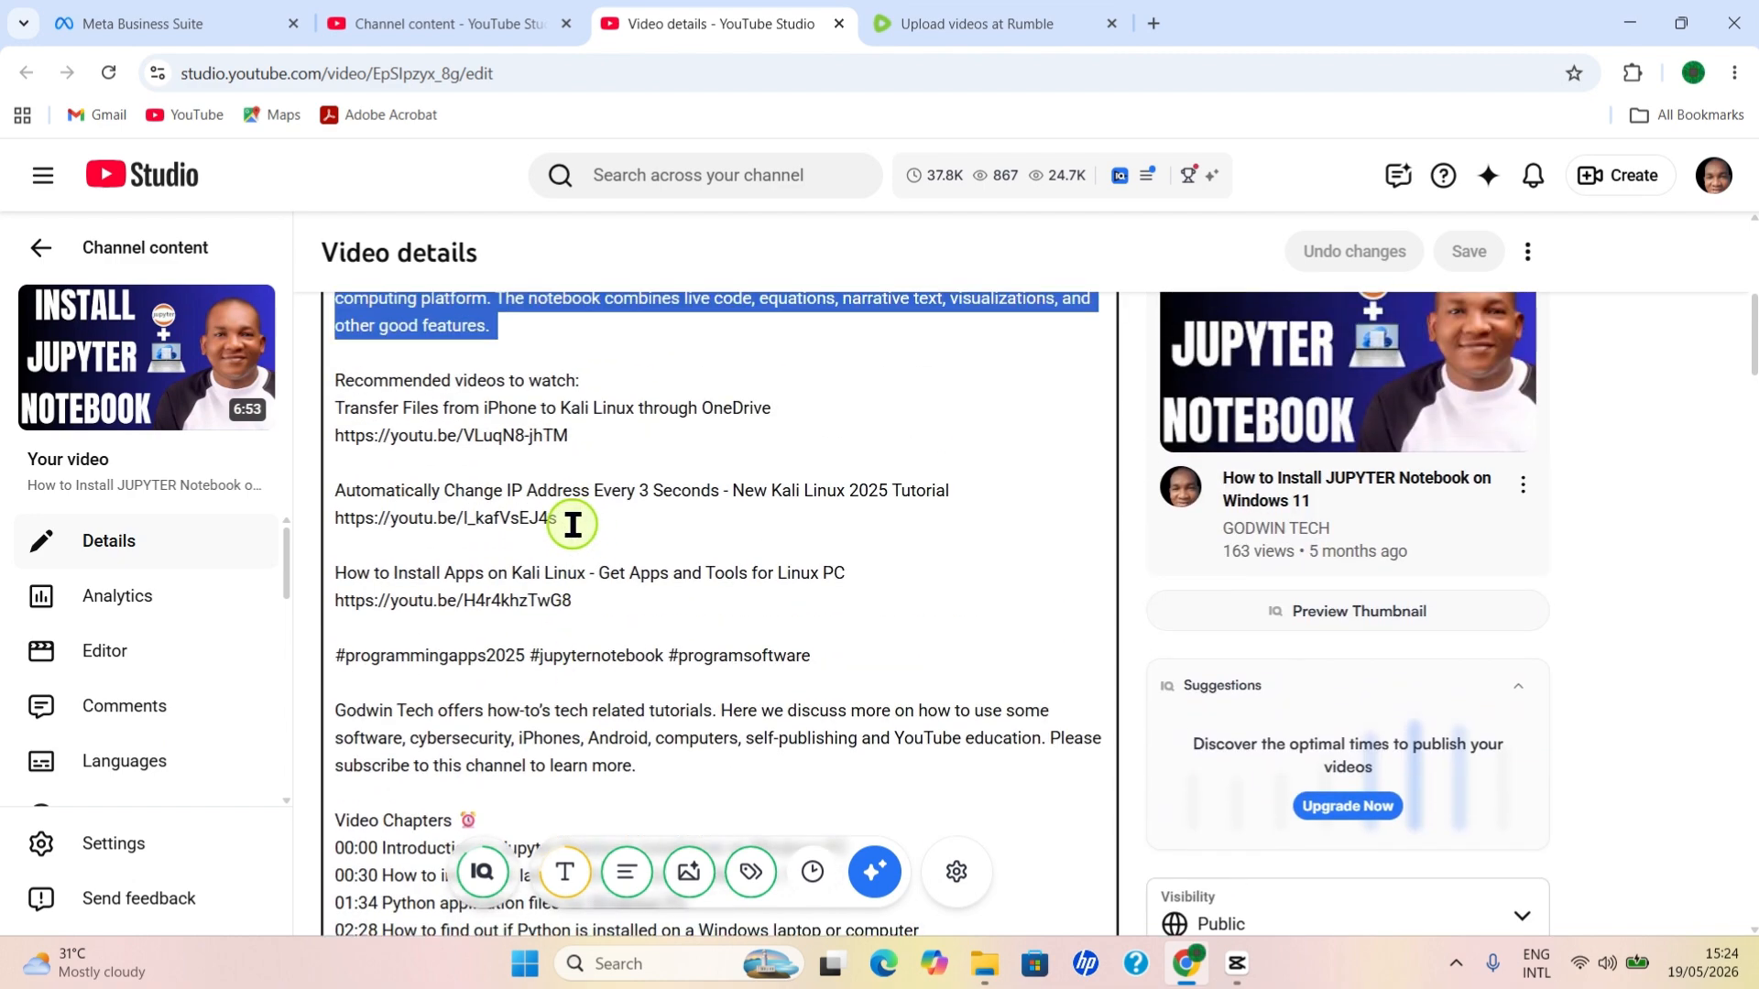
scroll(577, 524, "down", 2)
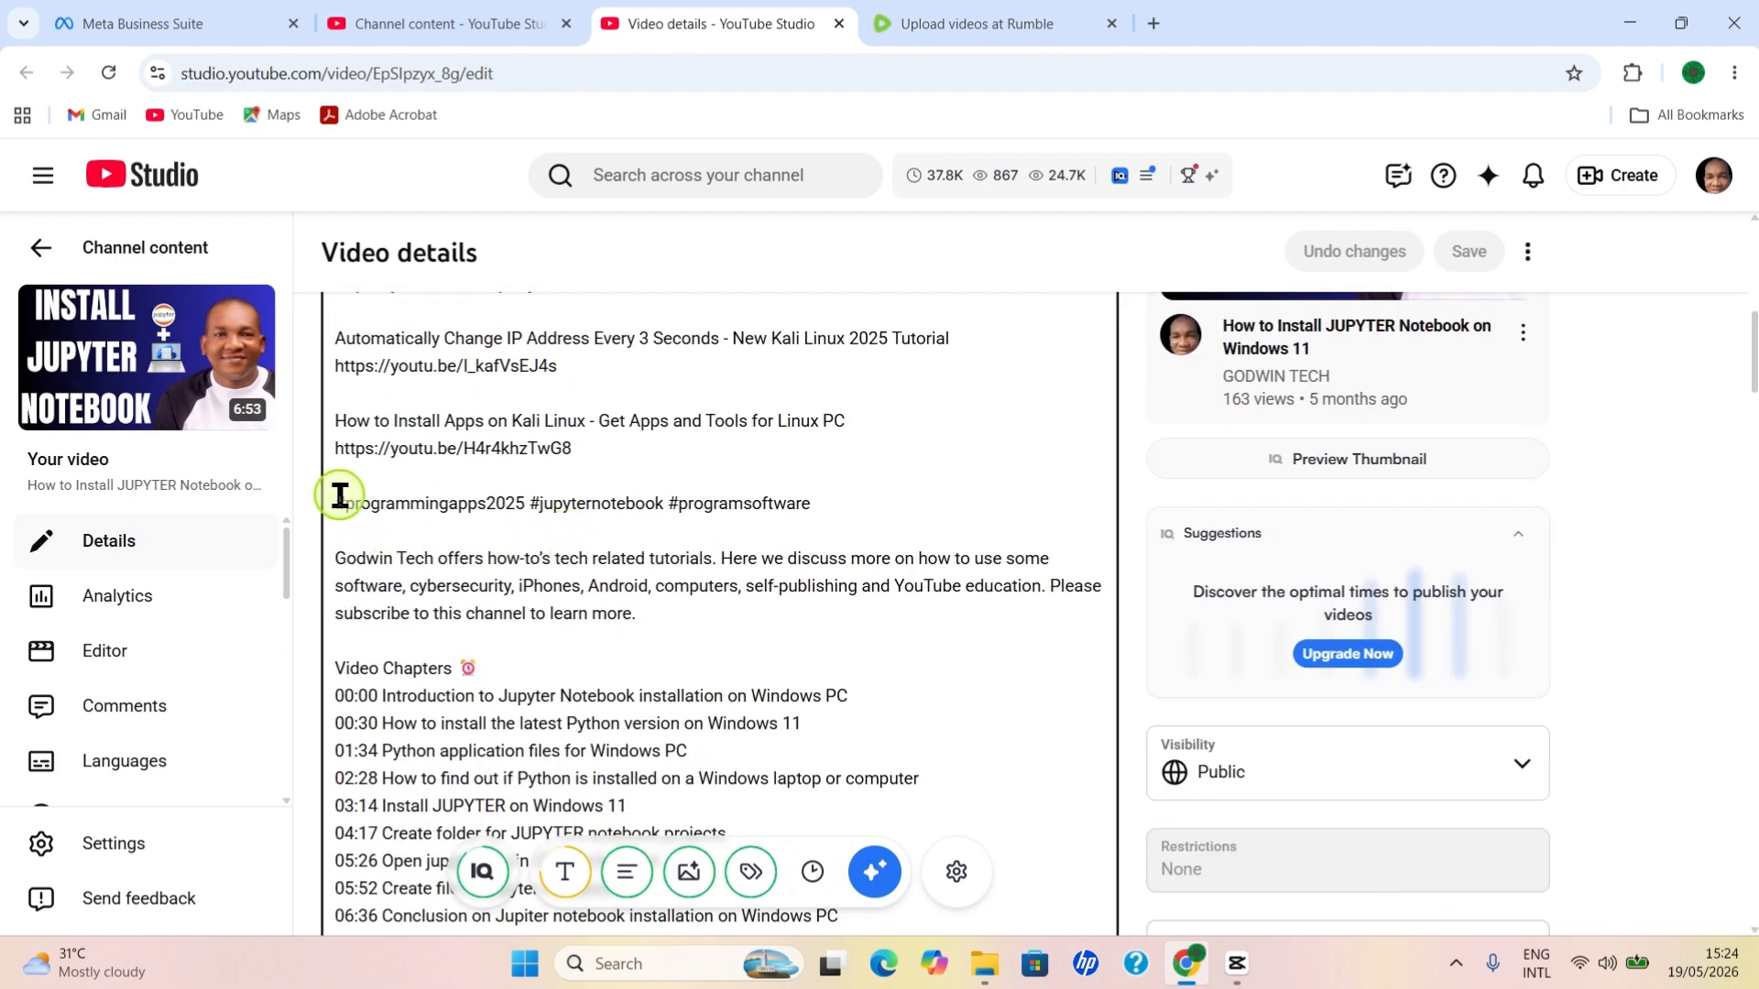
key("ctrl+Tab")
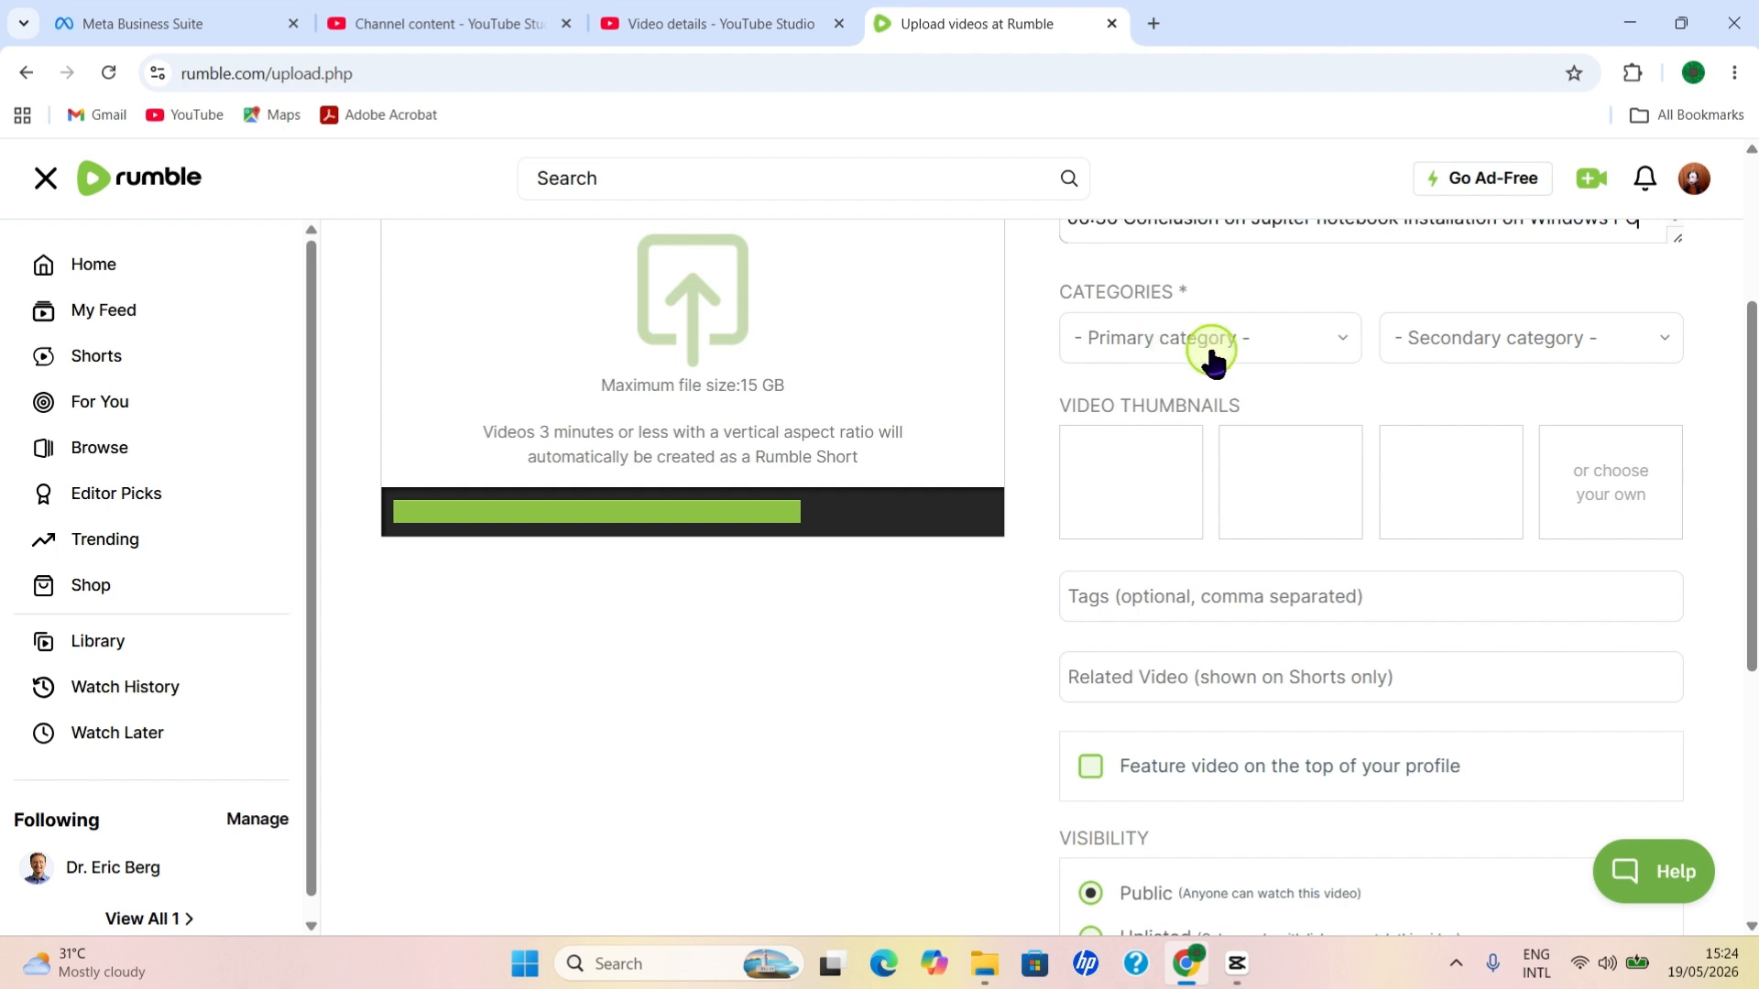
Set the video's primary category to Technology and its secondary category to Software & Development
left_click(1265, 363)
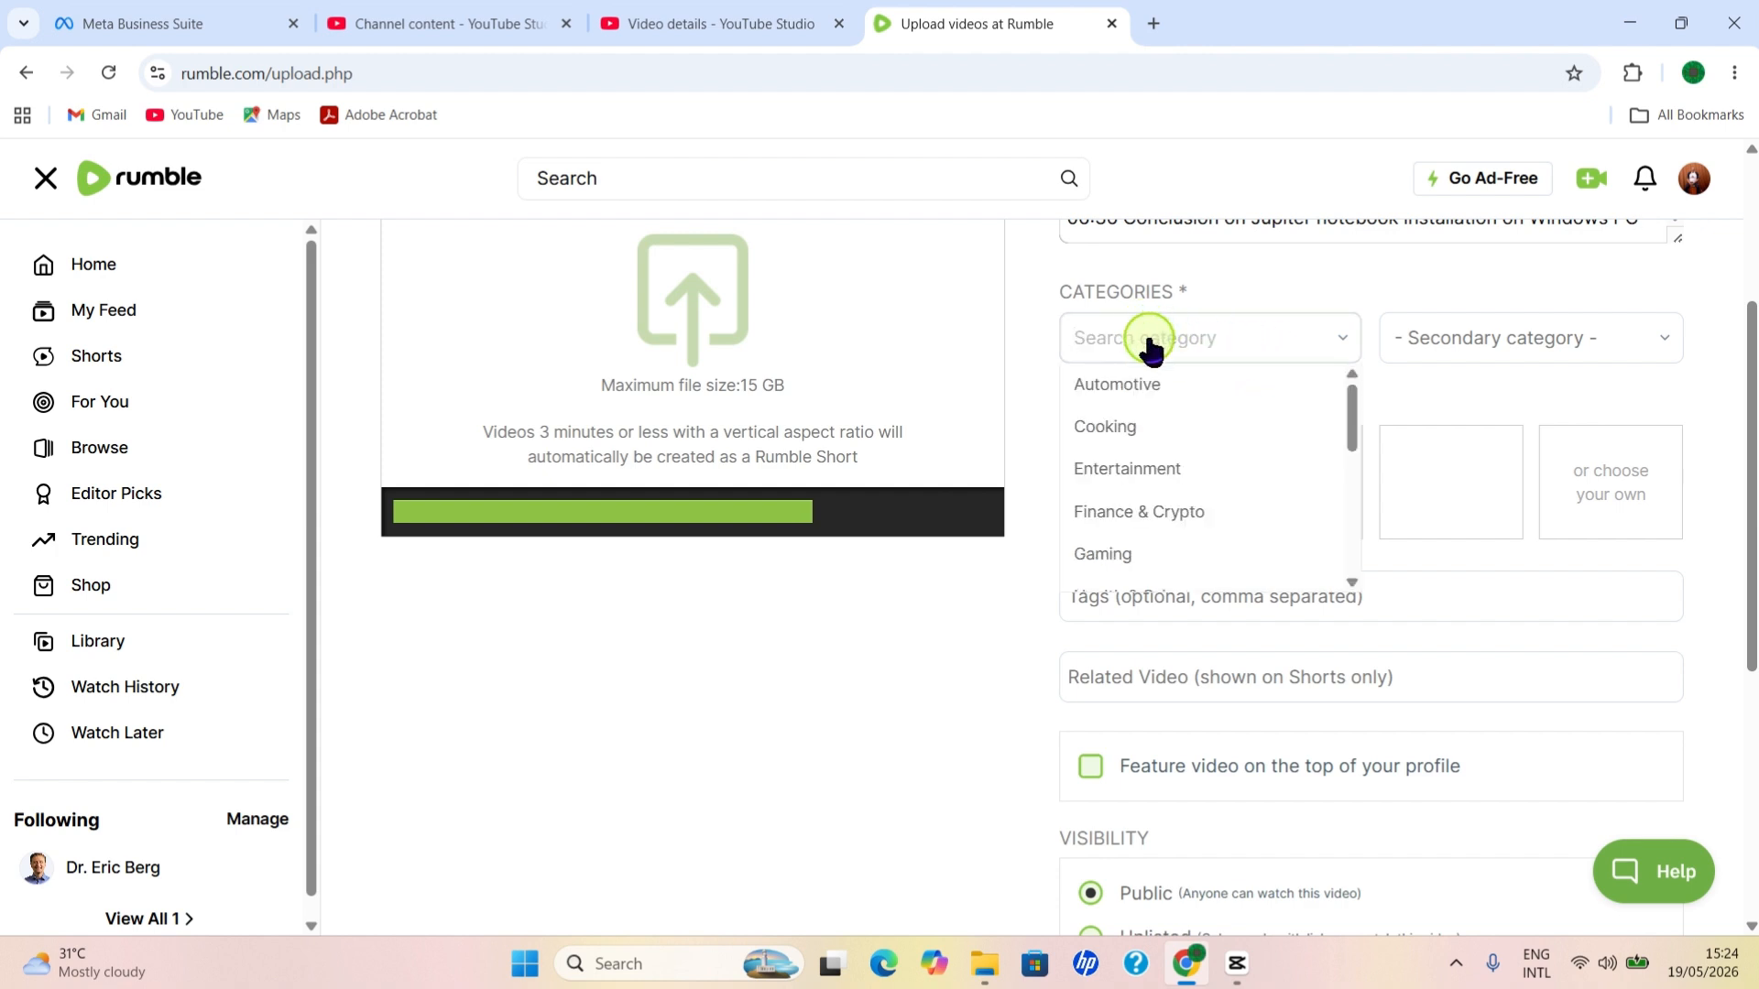
type("Tech")
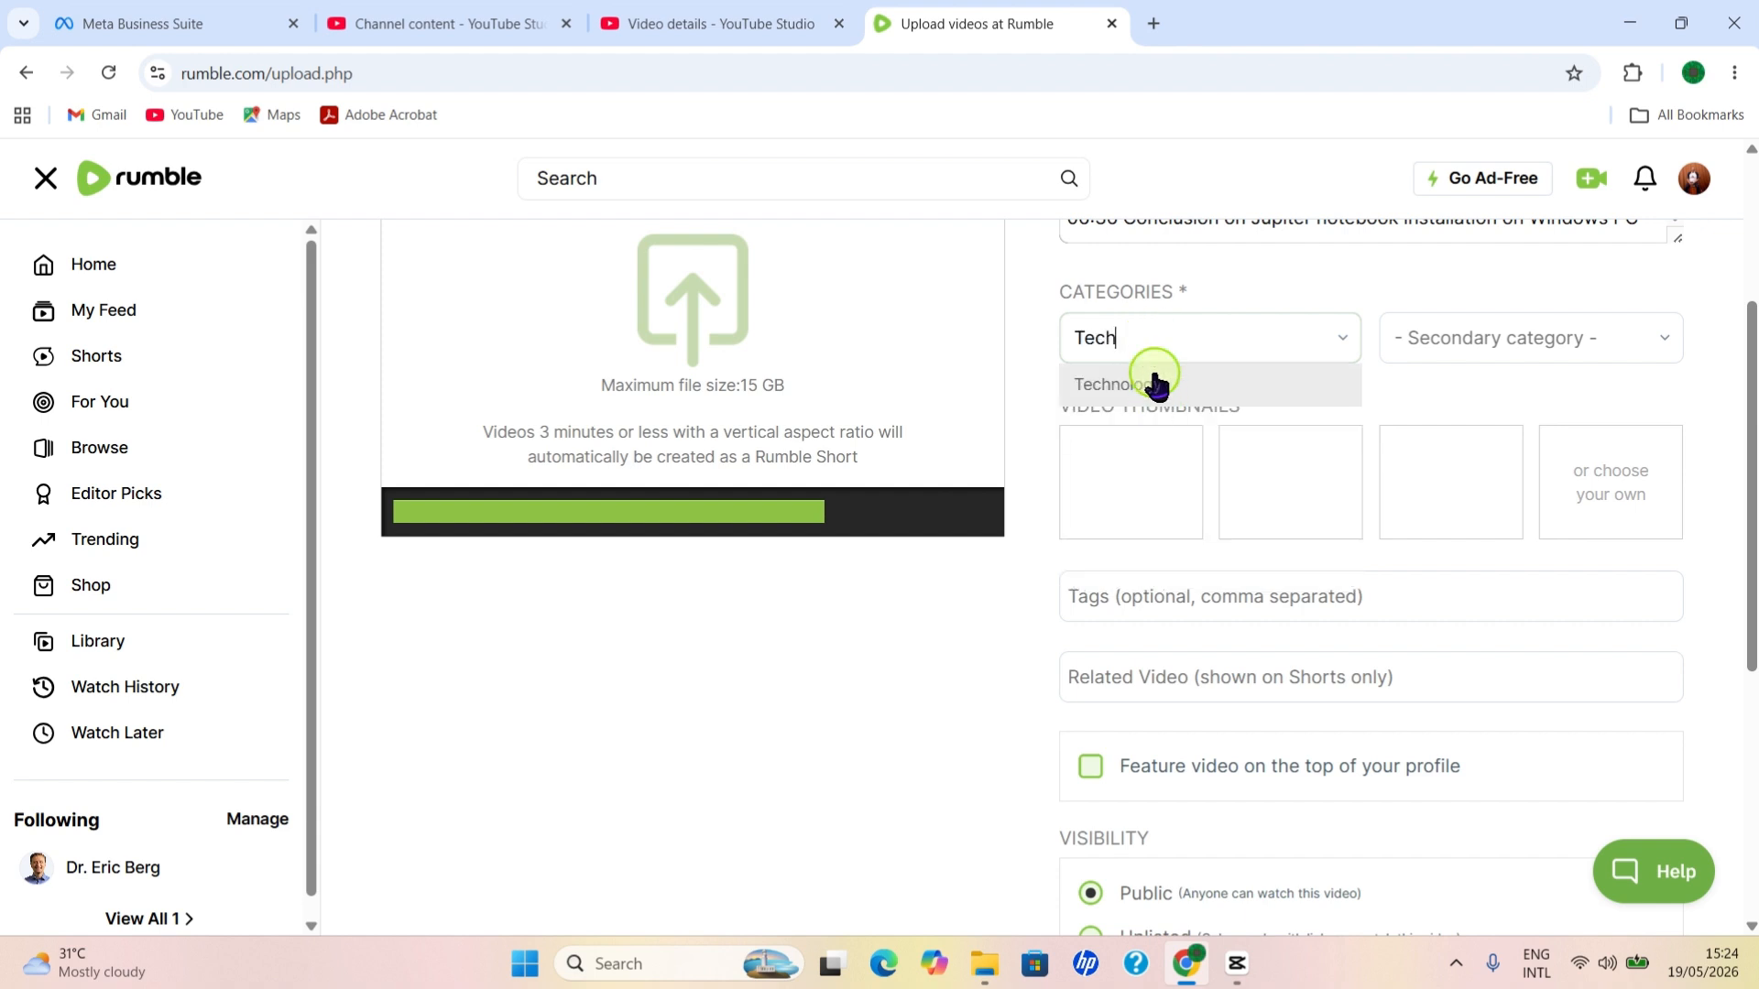
left_click(1155, 383)
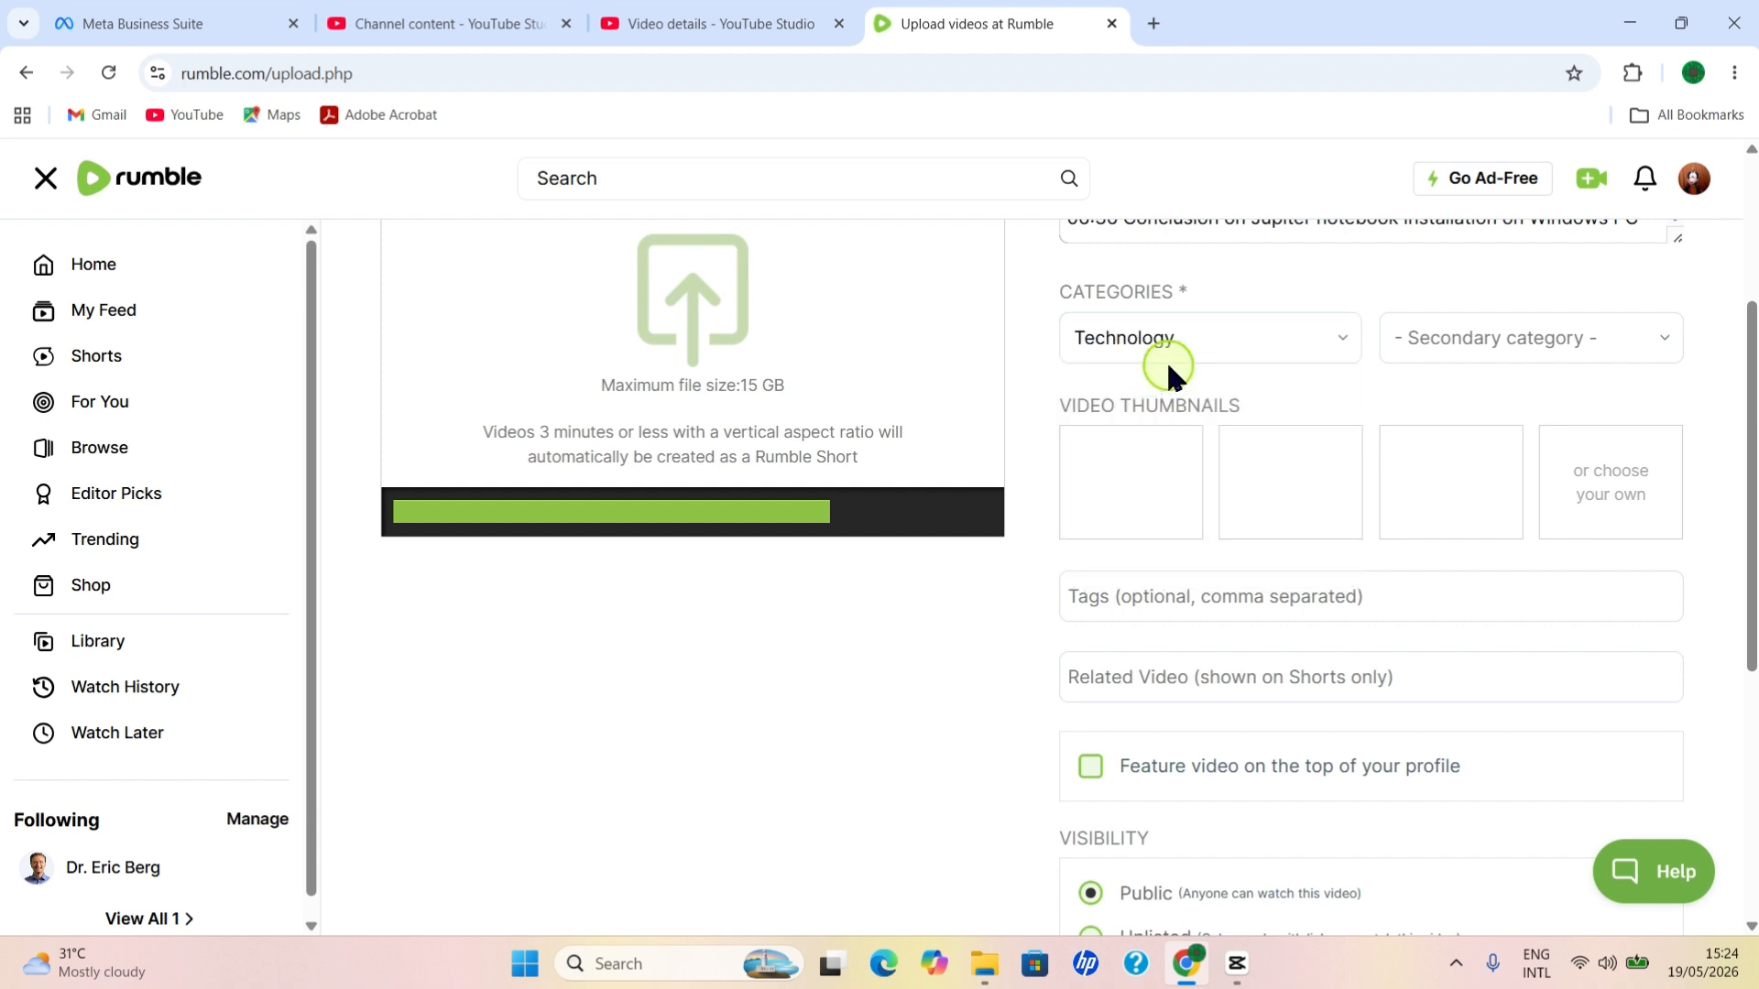
left_click(1629, 357)
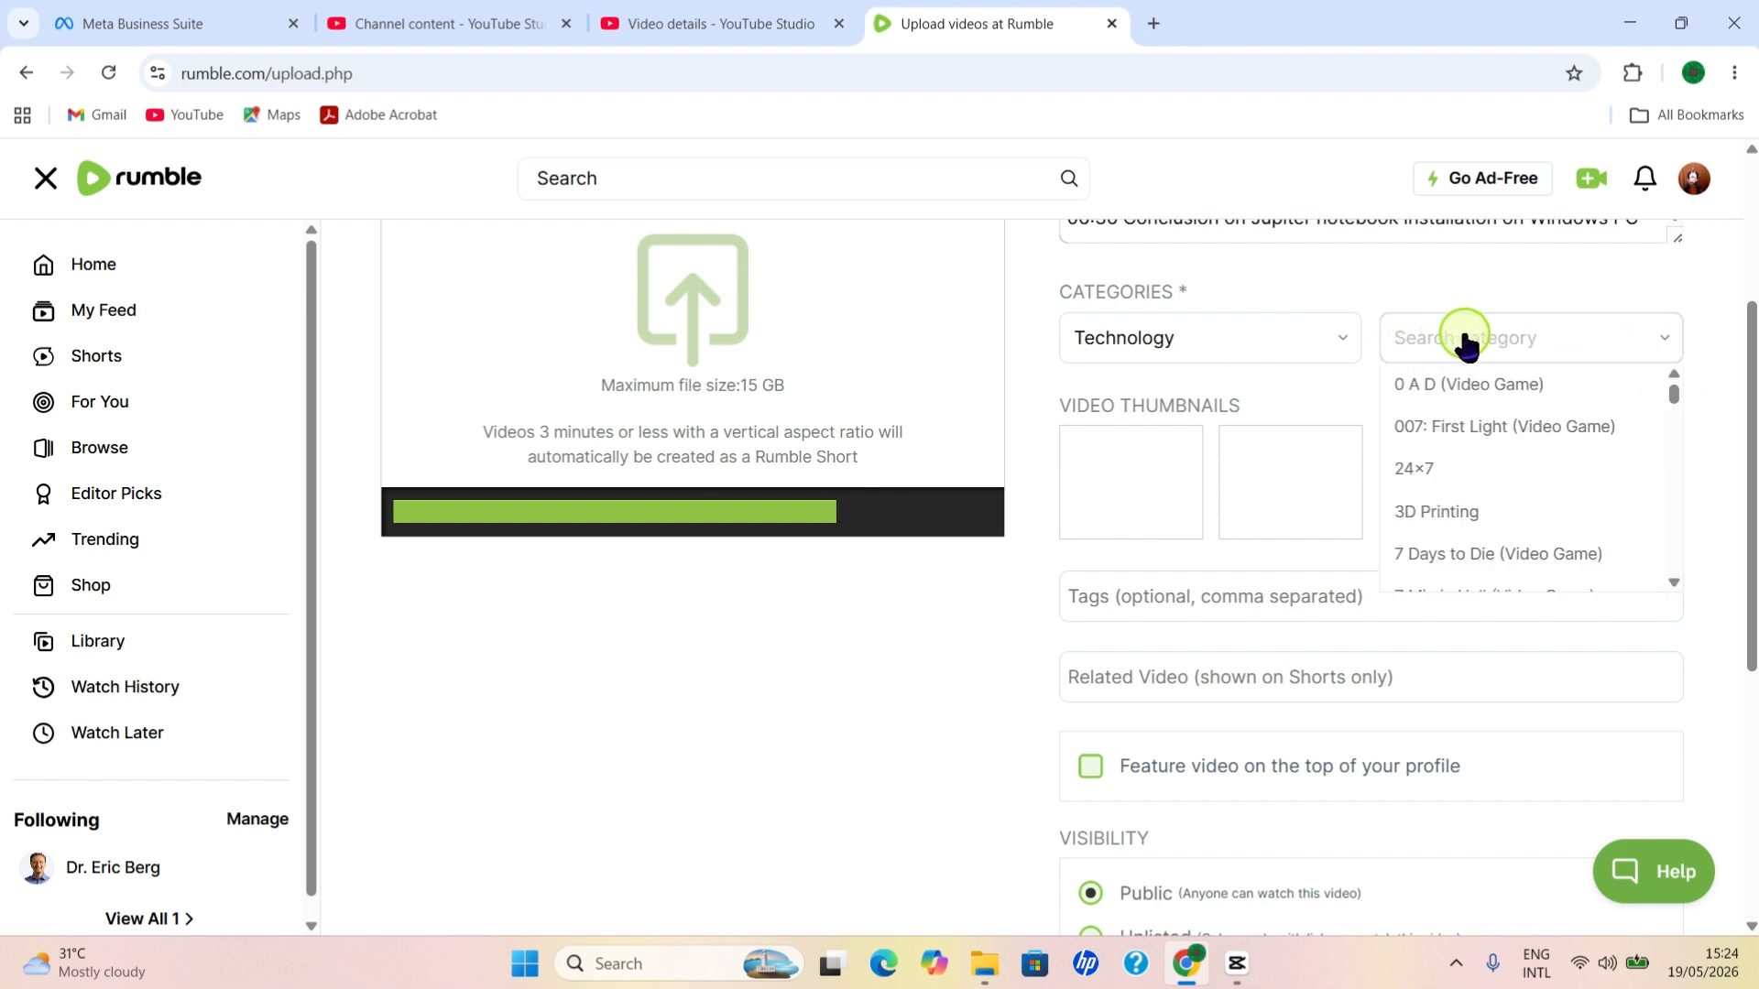
type("Sof")
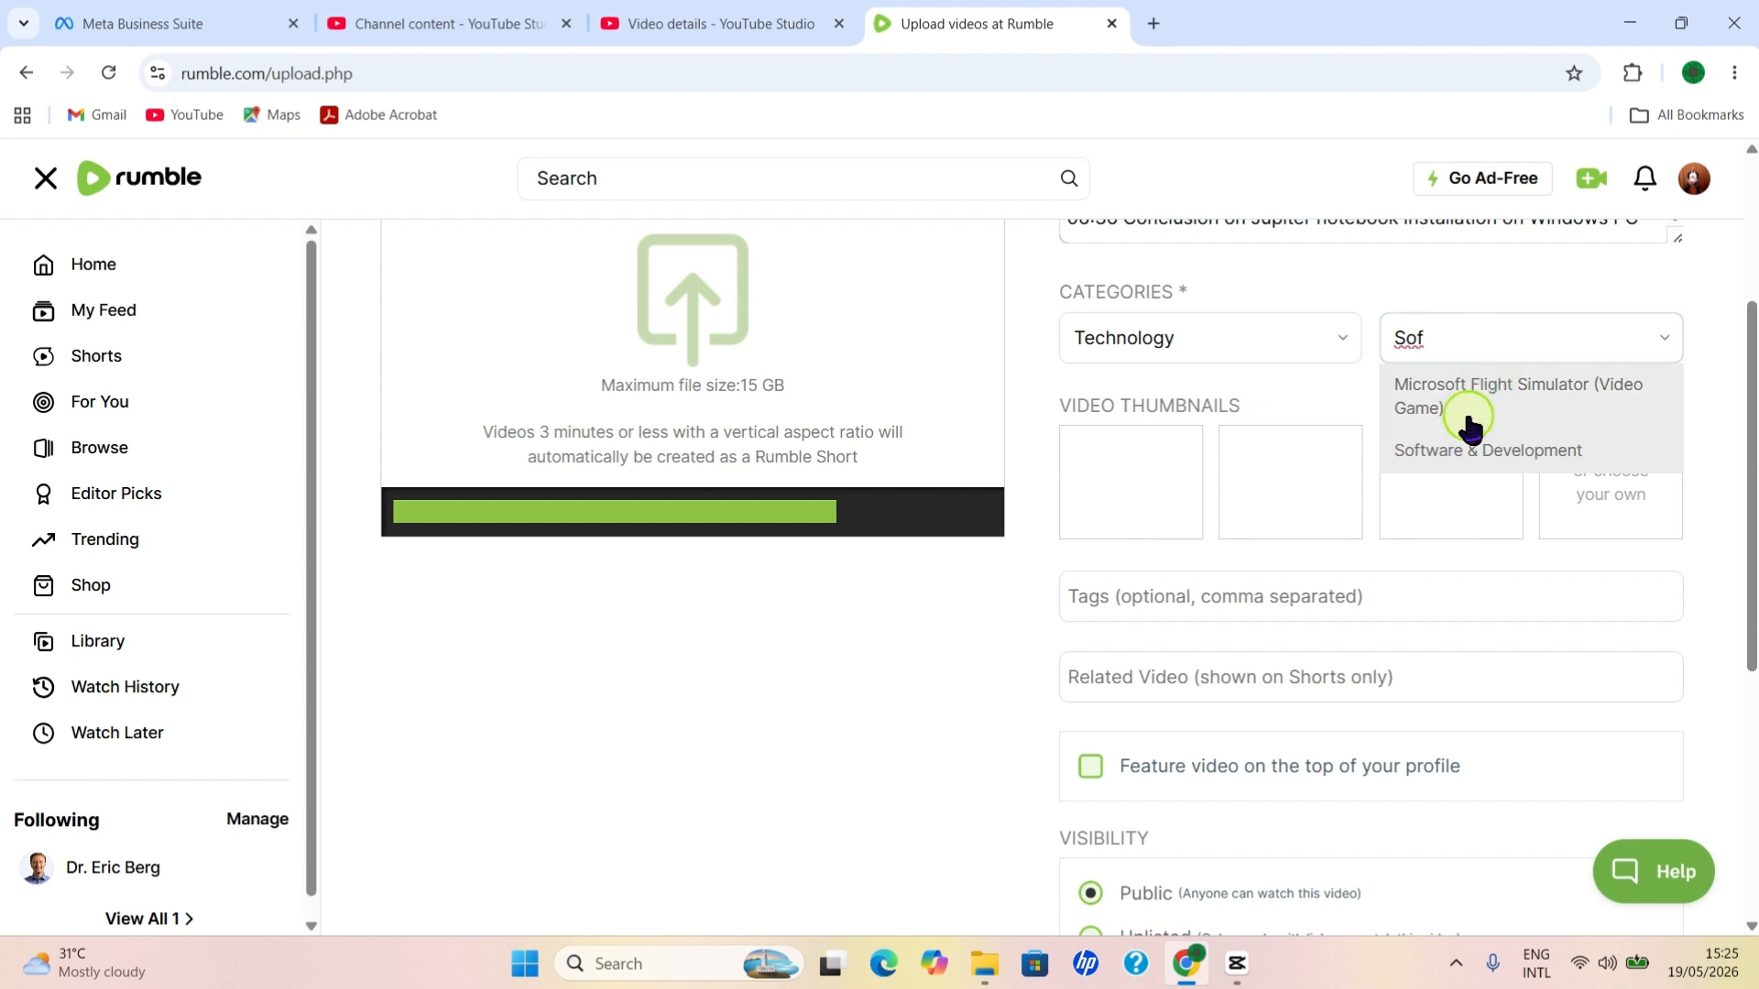
left_click(1489, 453)
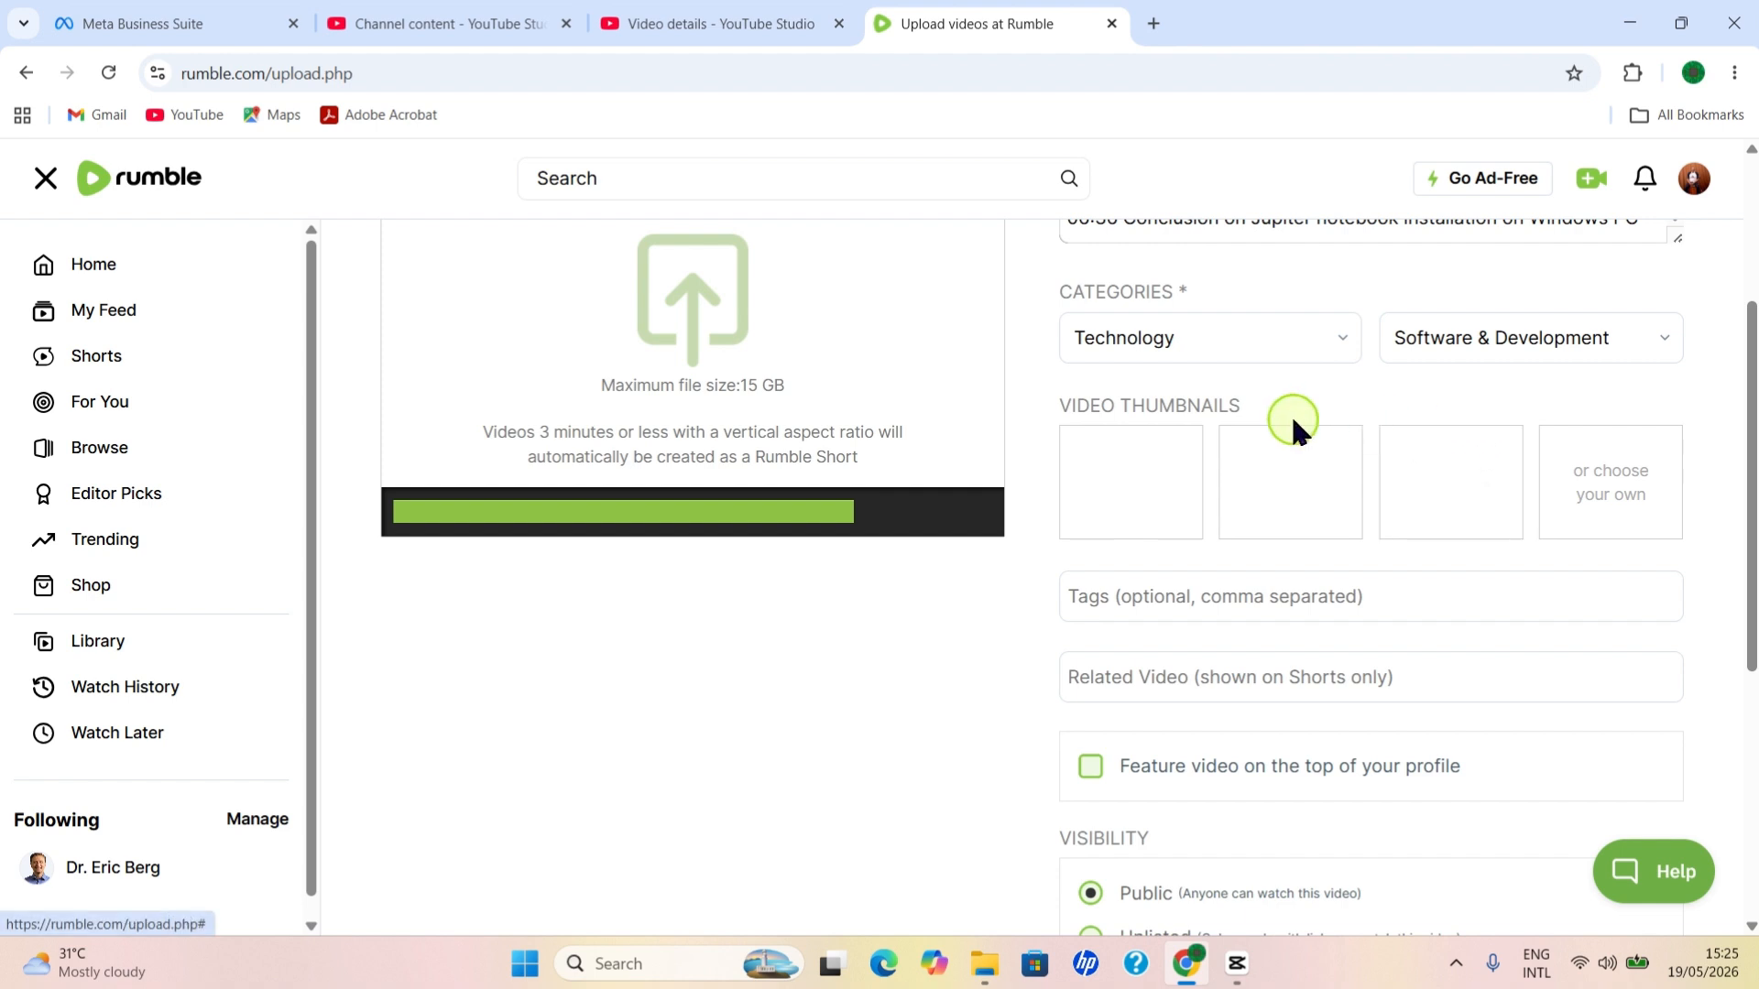
Upload the image "Install Jupyter notebook on Windows 11" as the video's custom thumbnail
left_click(1604, 476)
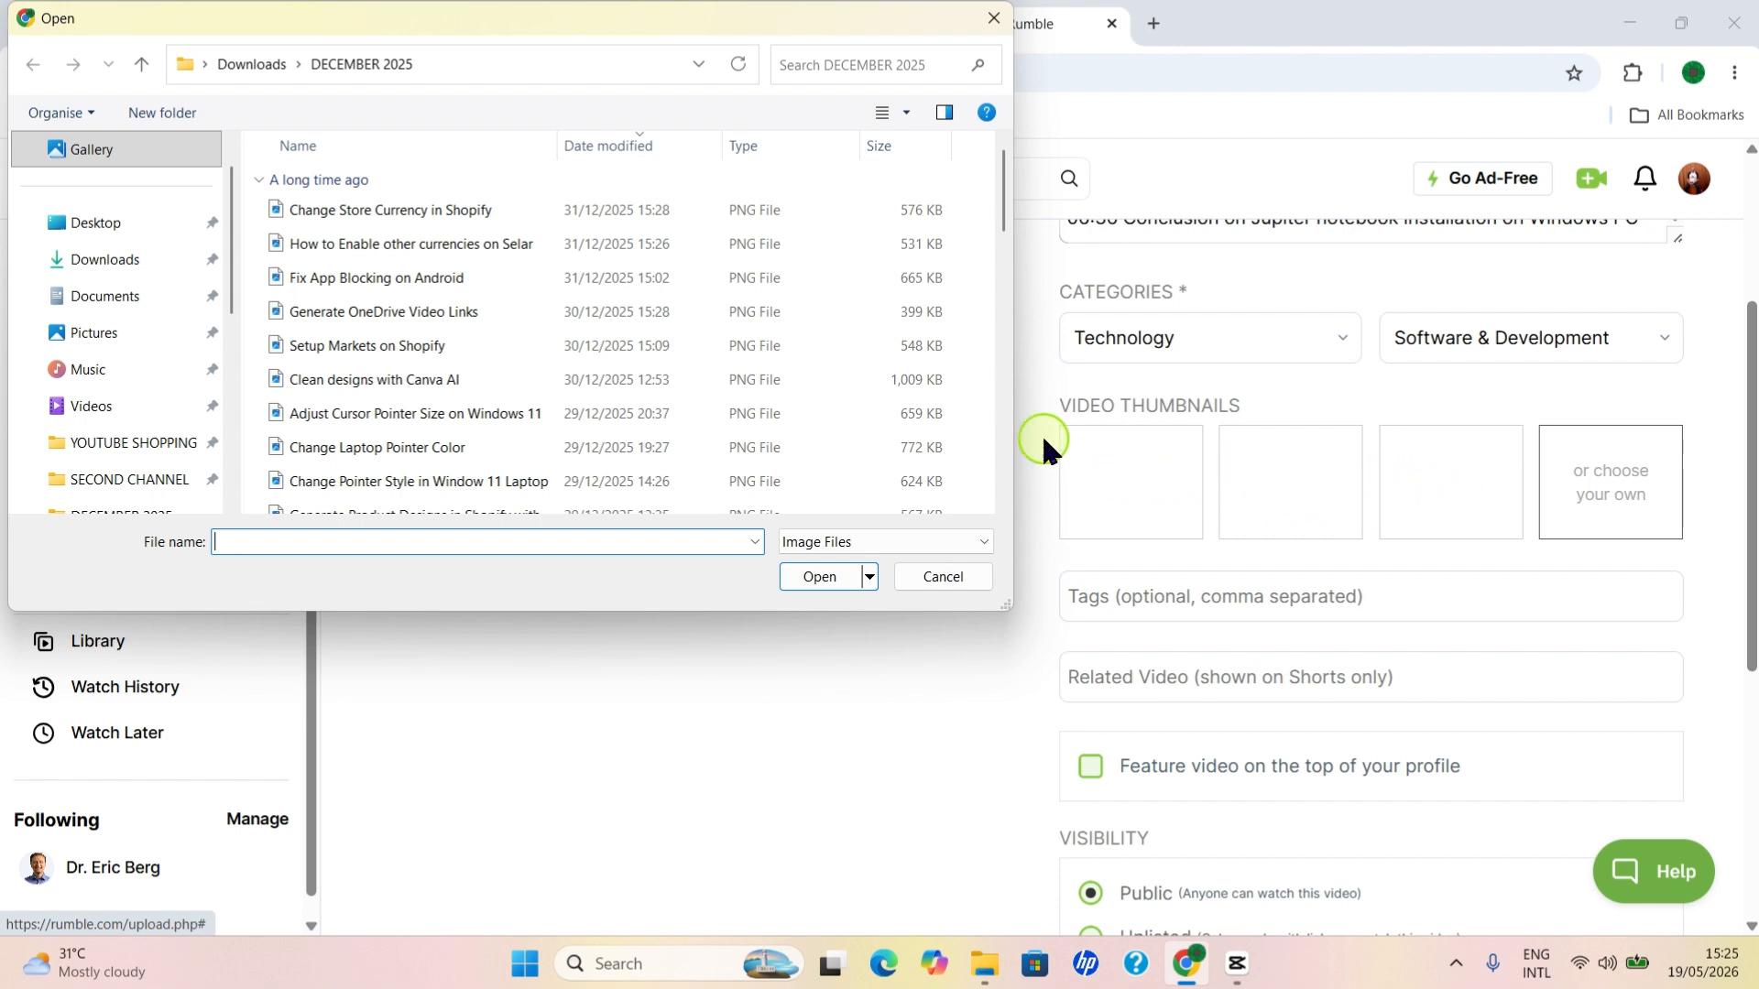
left_click_drag(1001, 204, 1005, 509)
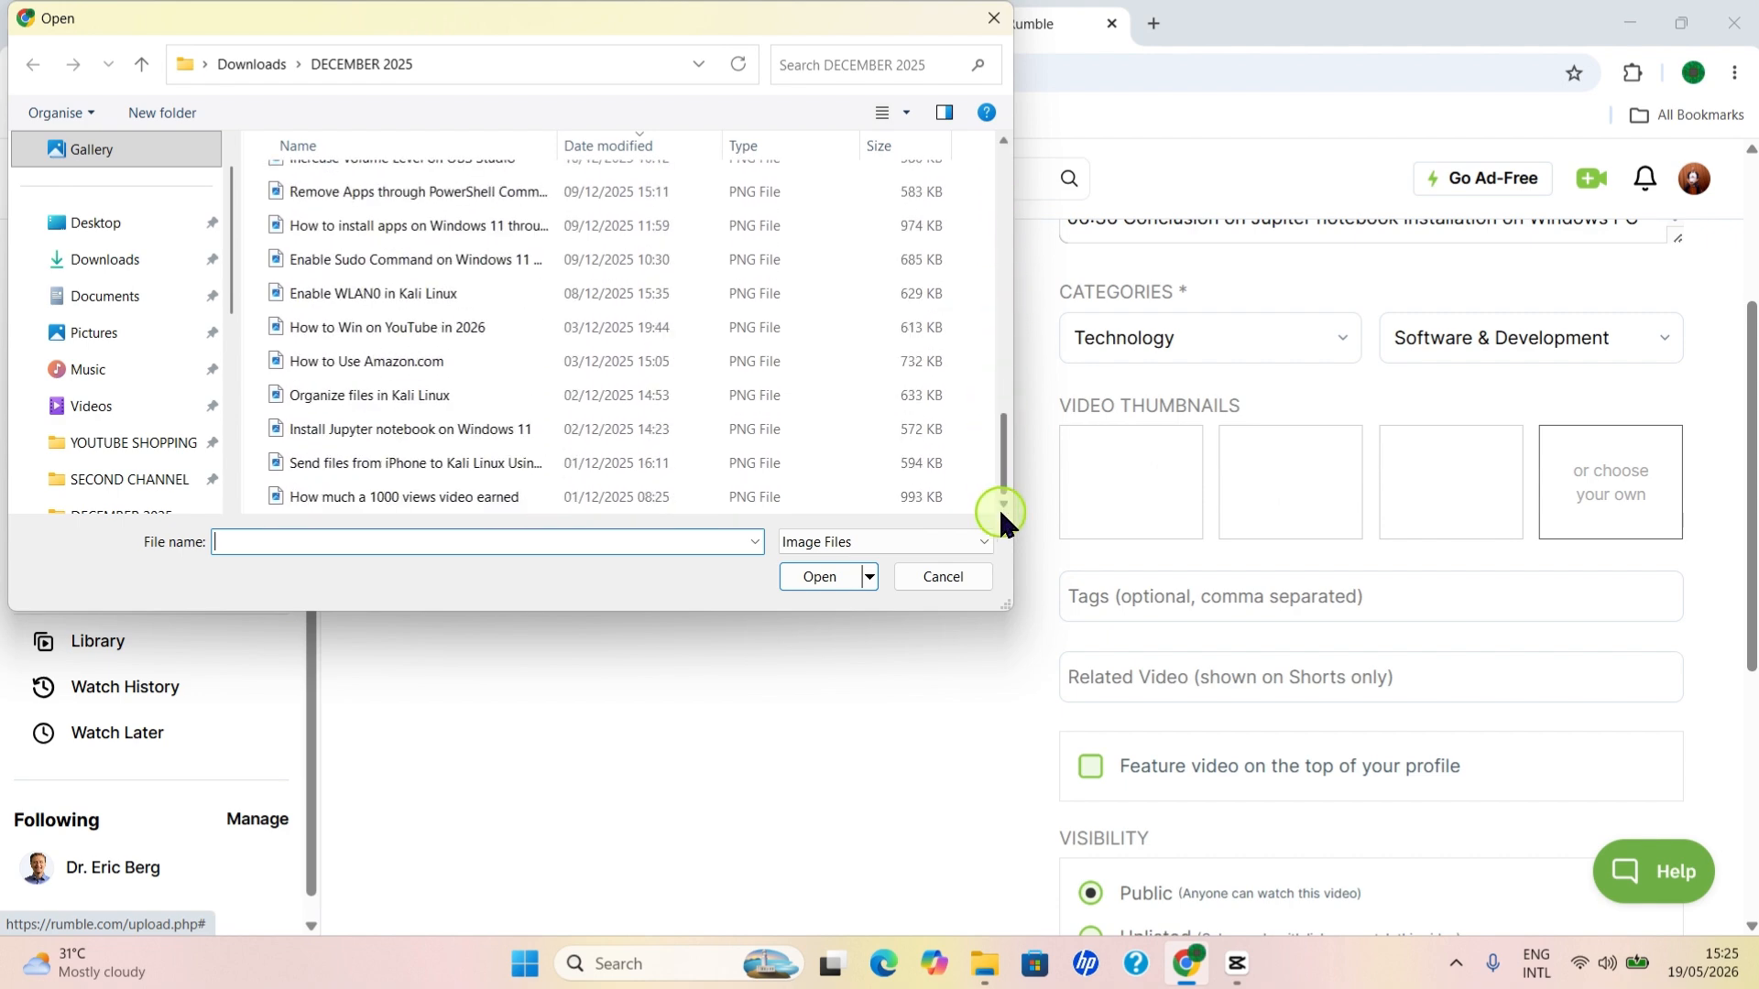
left_click(381, 437)
left_click(808, 577)
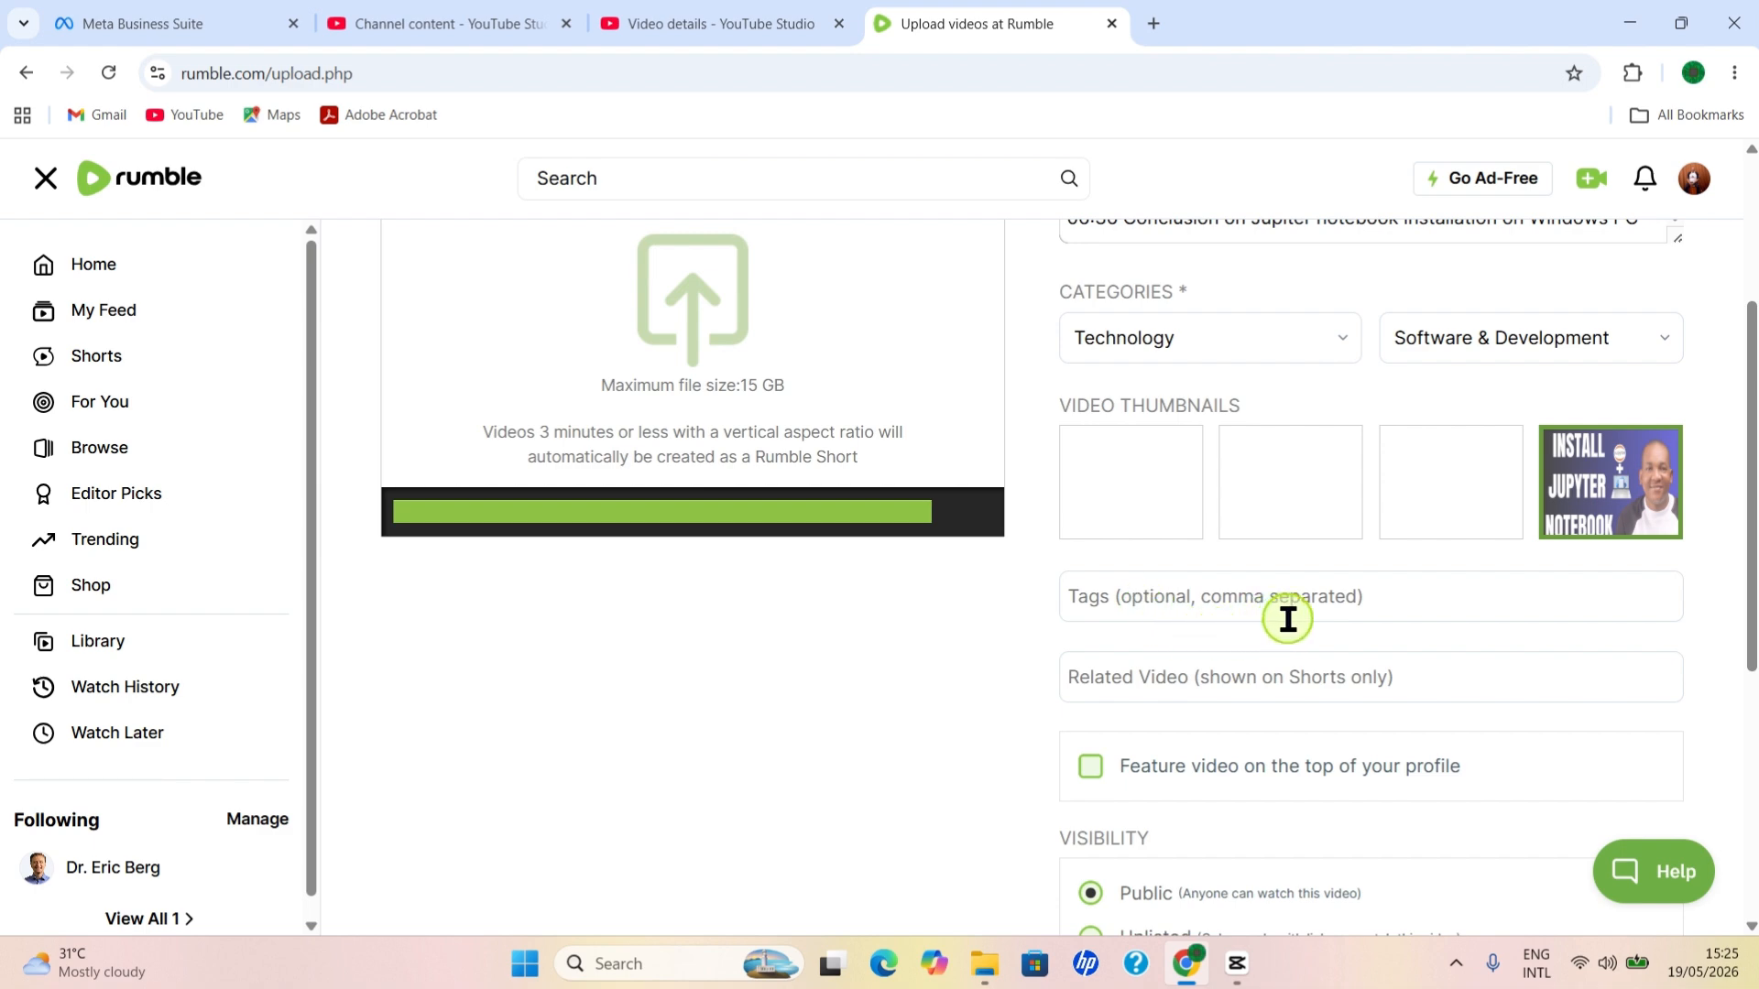
Enter the video tags "Jupyter notebook, notebook, Windows 11, Software tutorial, programming, app installation"
scroll(1457, 648, "down", 3)
scroll(1420, 614, "up", 3)
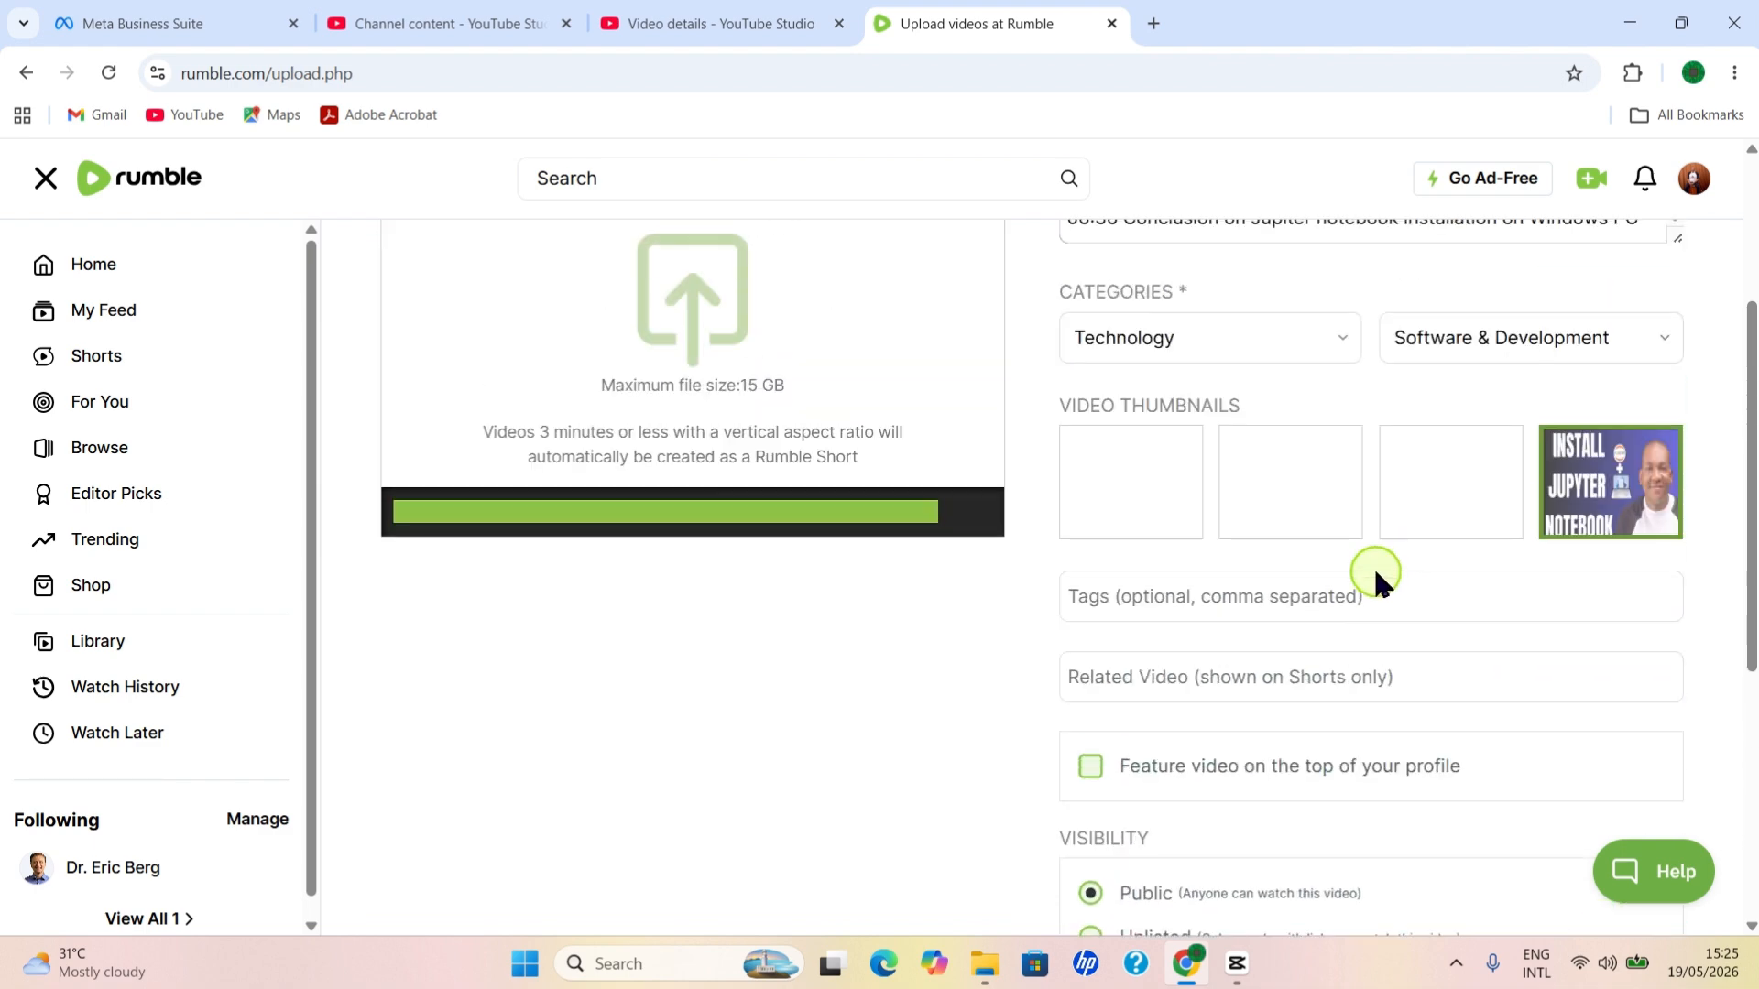
left_click(1140, 597)
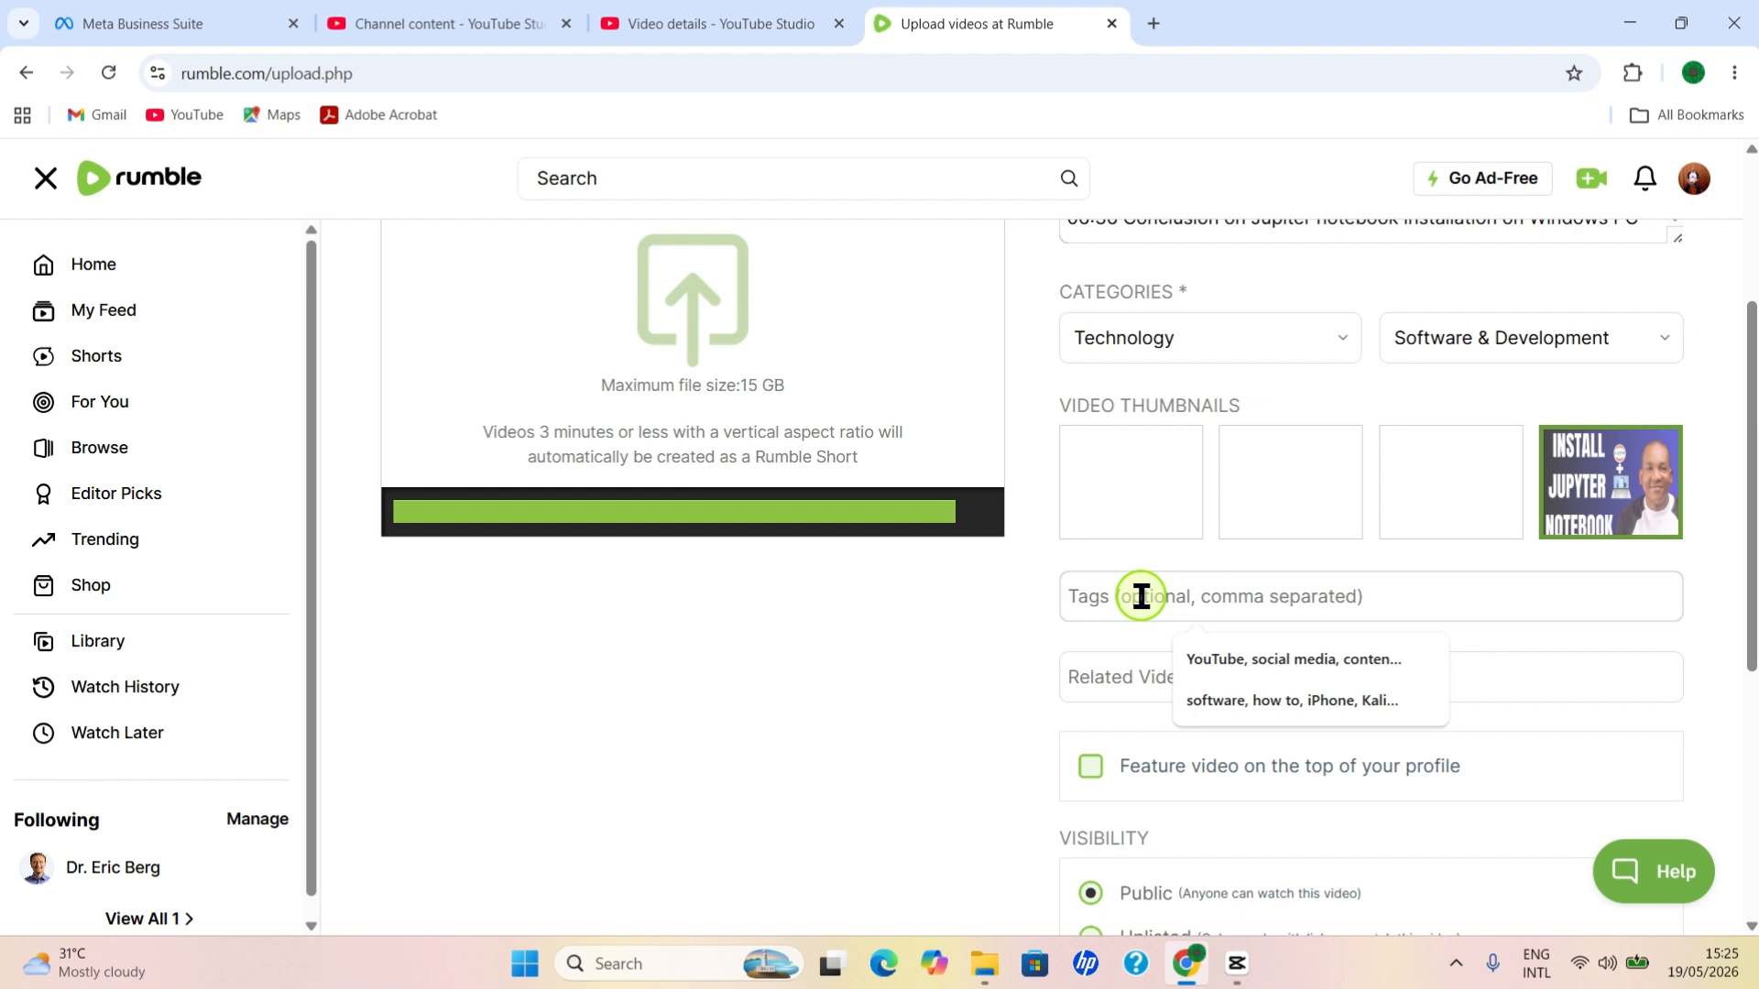
type("MJ")
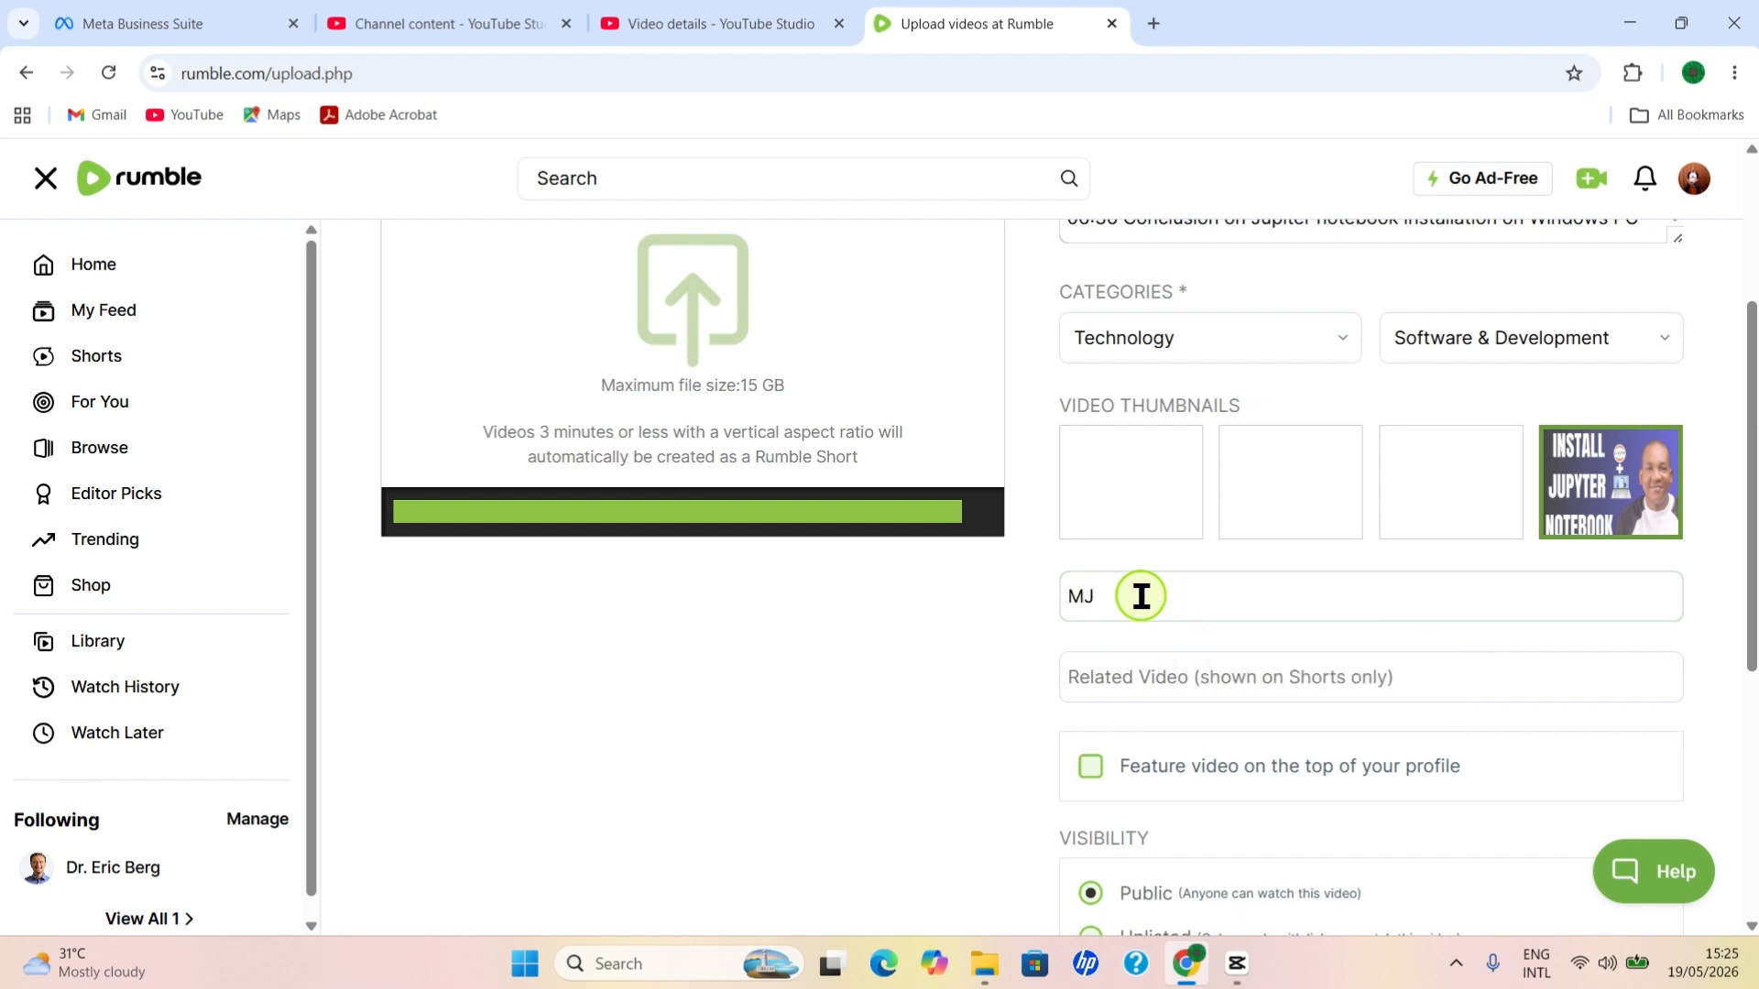
key("BackSpace")
key("BackSpace")
type("Jupyter noteb")
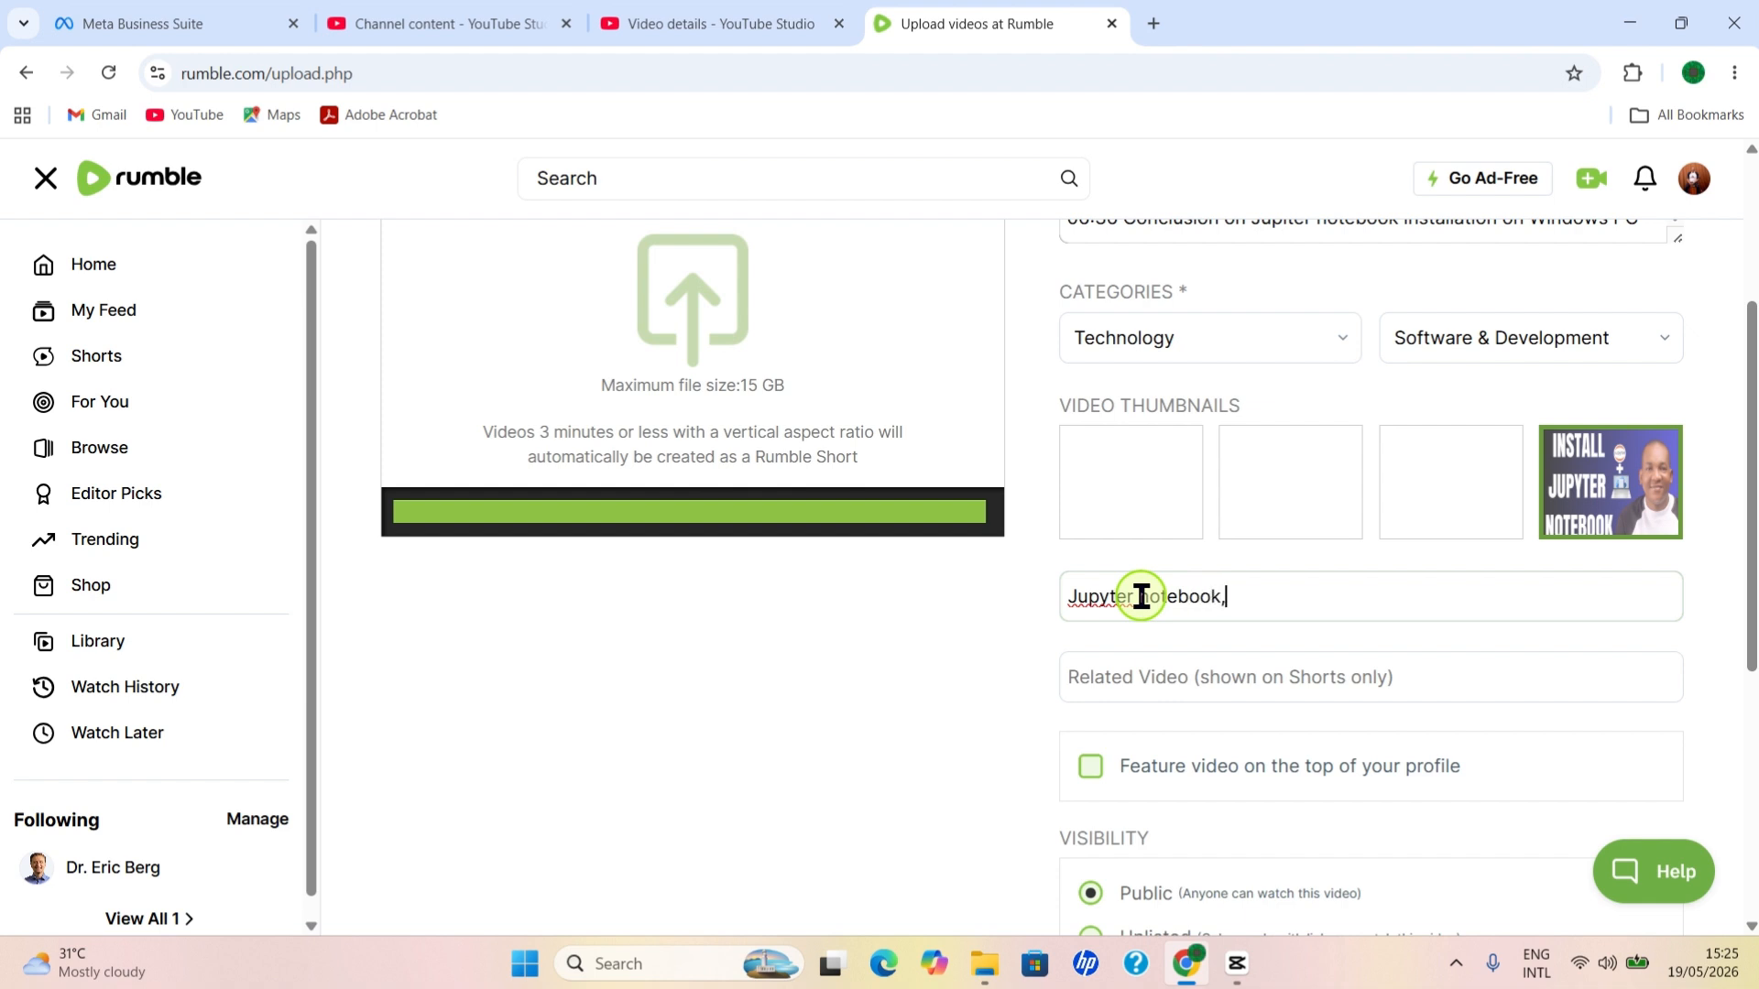
type("ook,")
scroll(1141, 597, "down", 1)
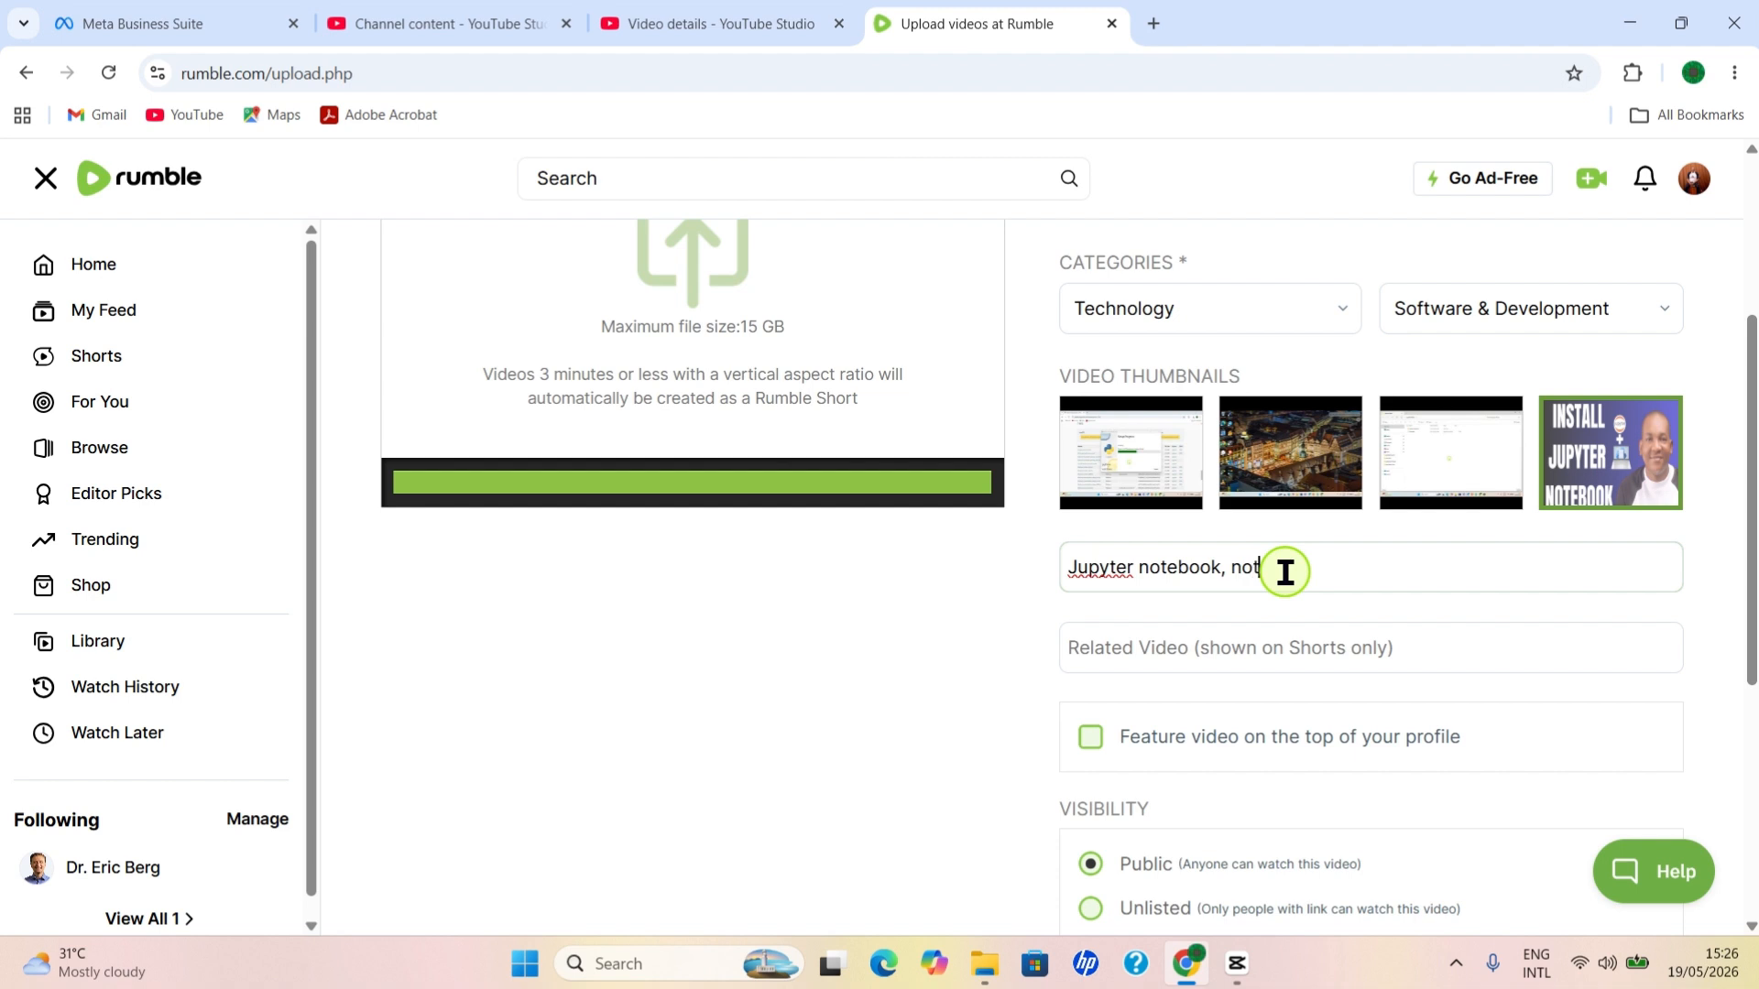
type("notebook, Windows 11, Software tutorial, pro")
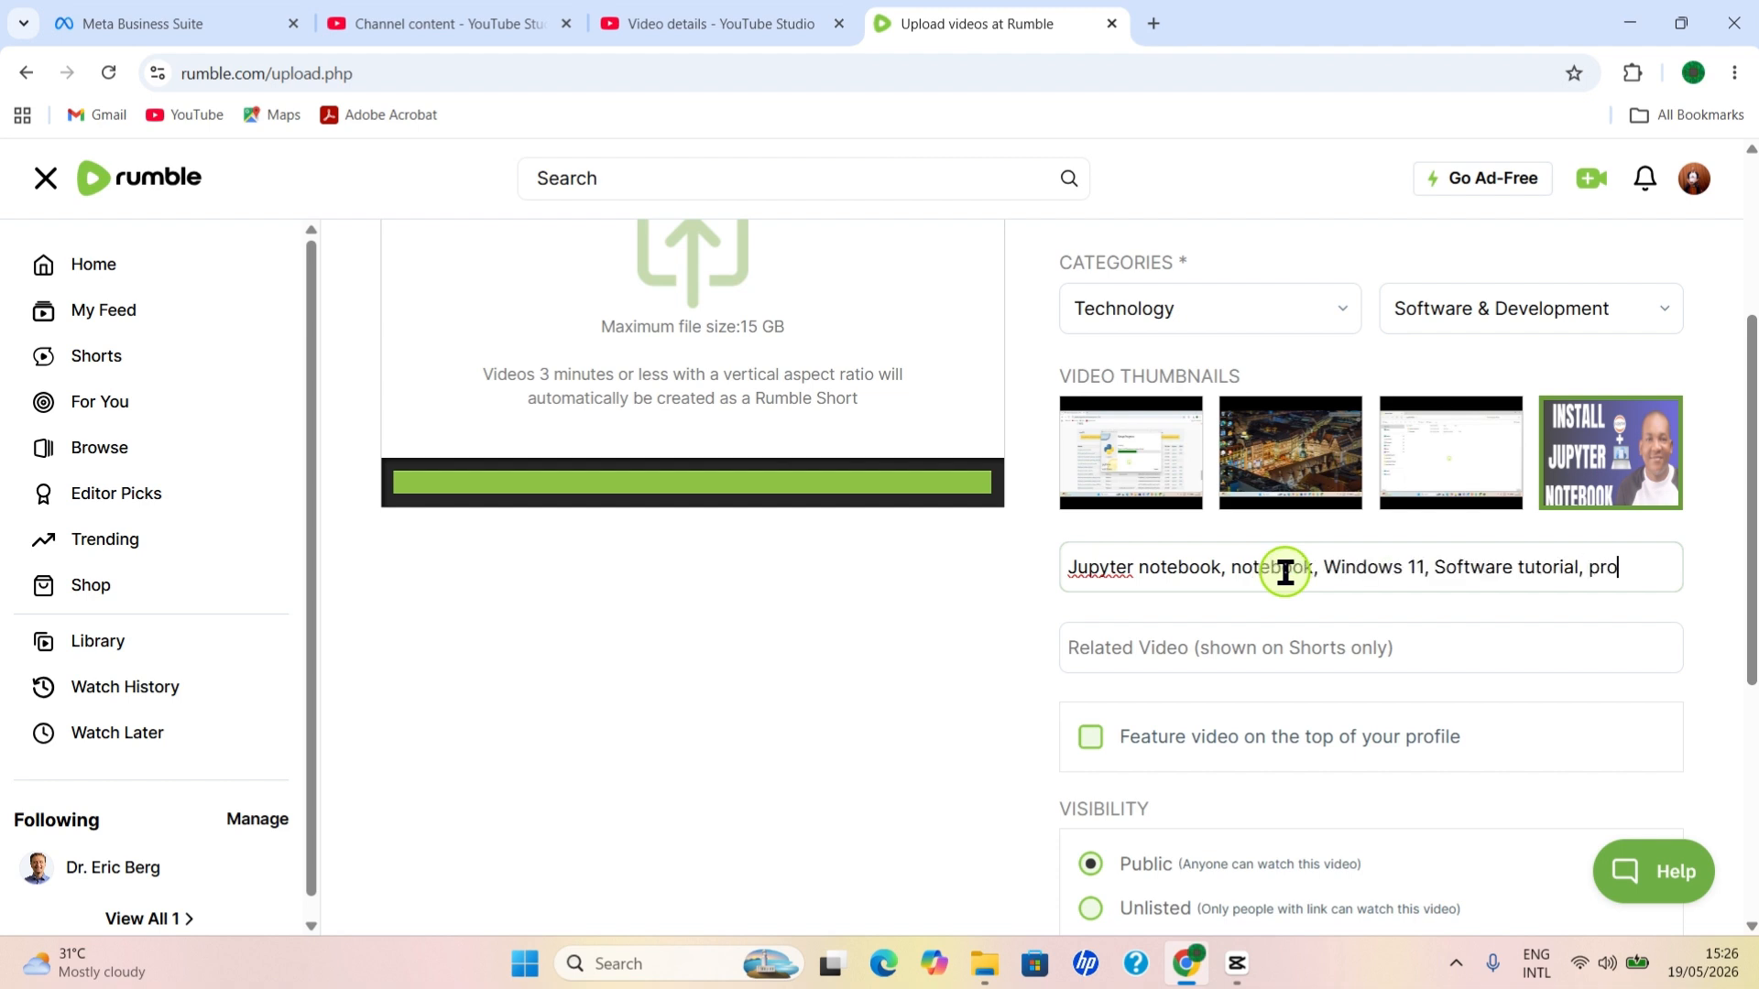
type("gramming, app installatiom")
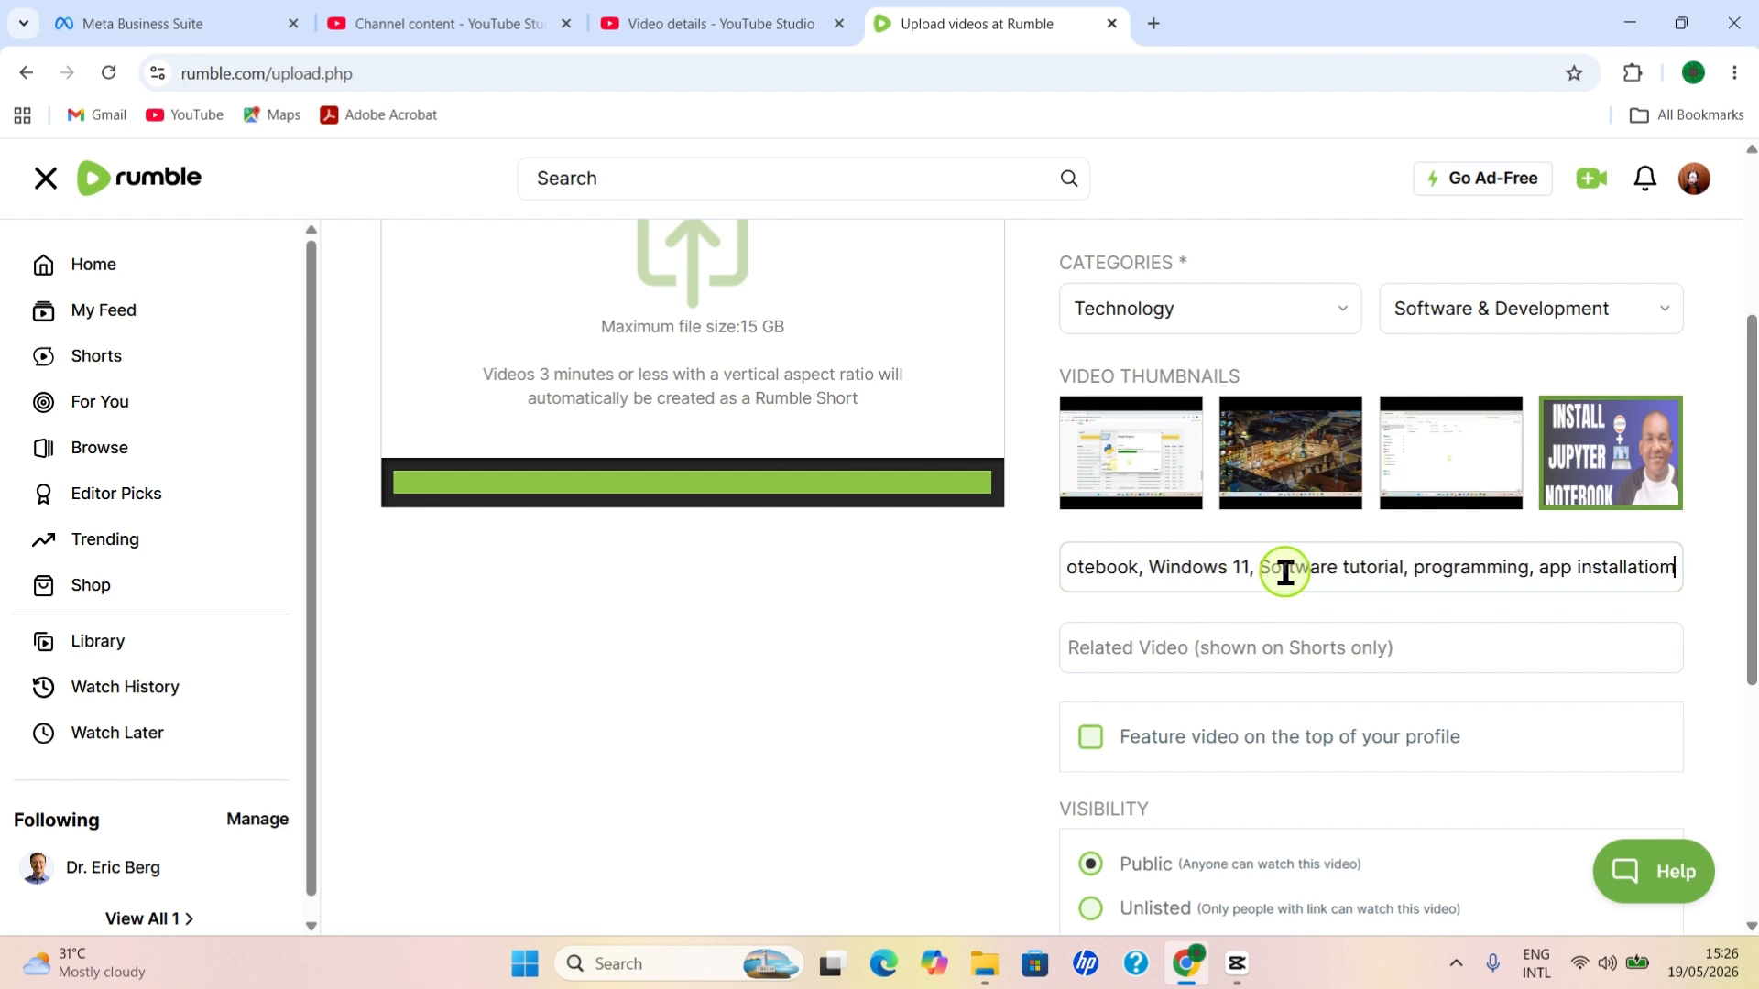
key("BackSpace")
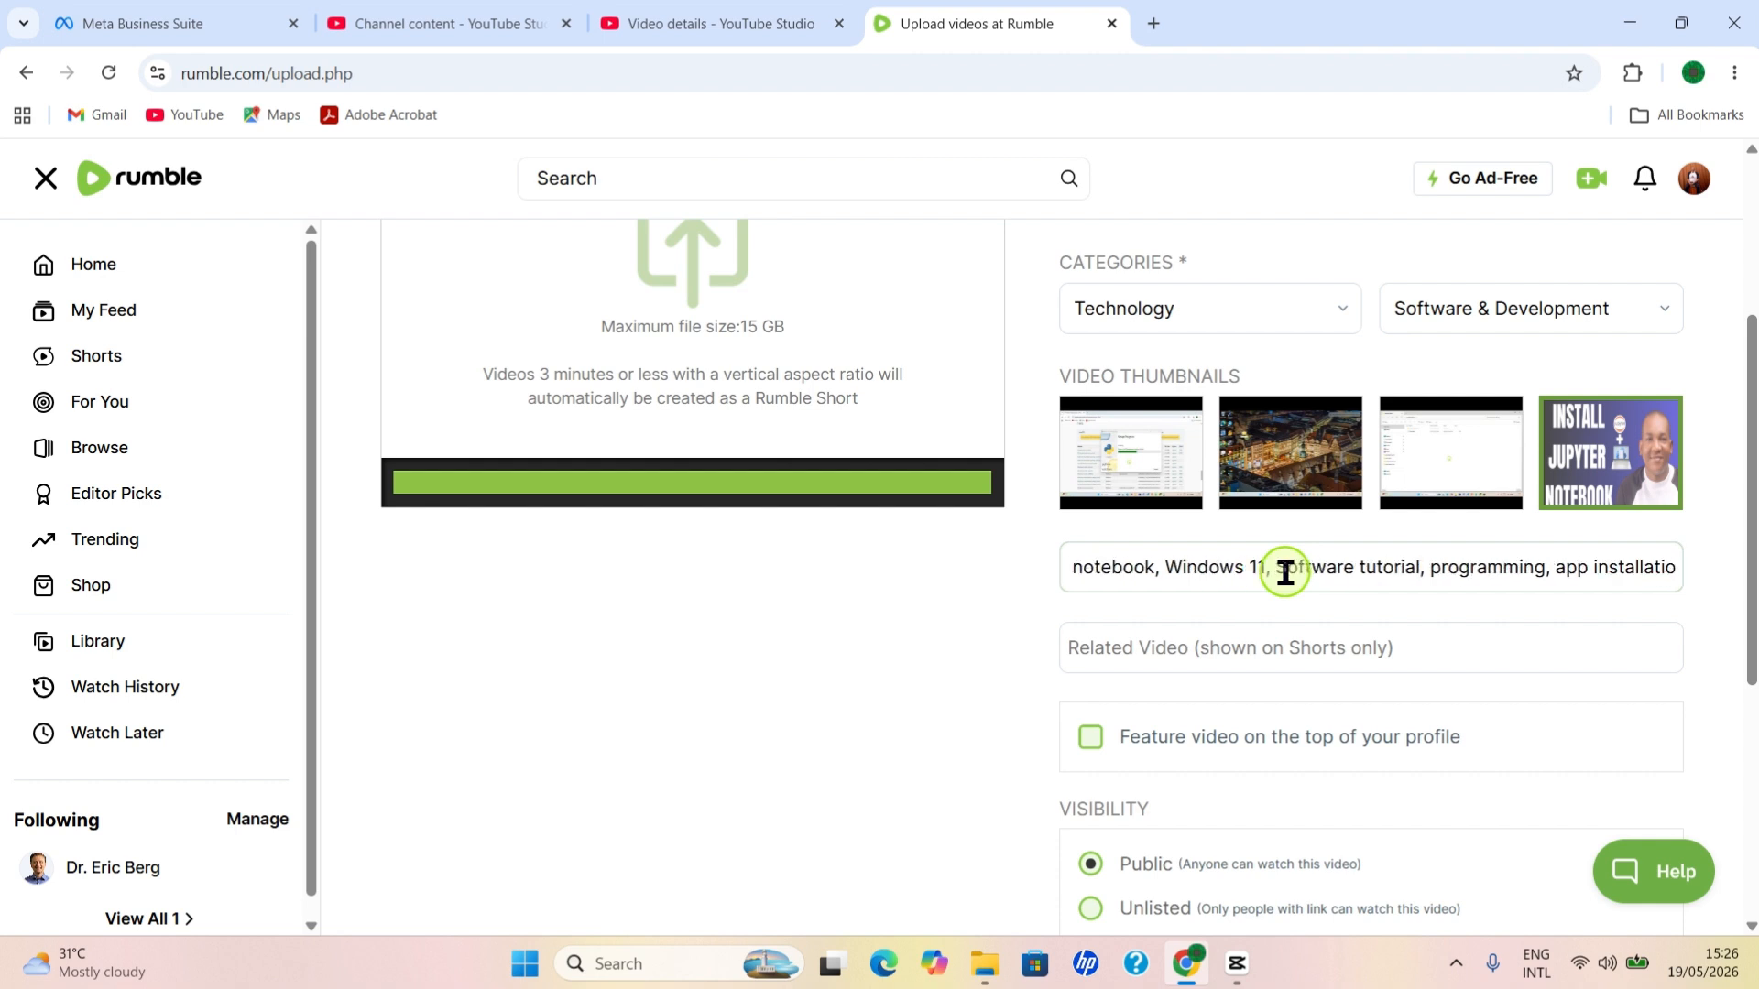
type("n")
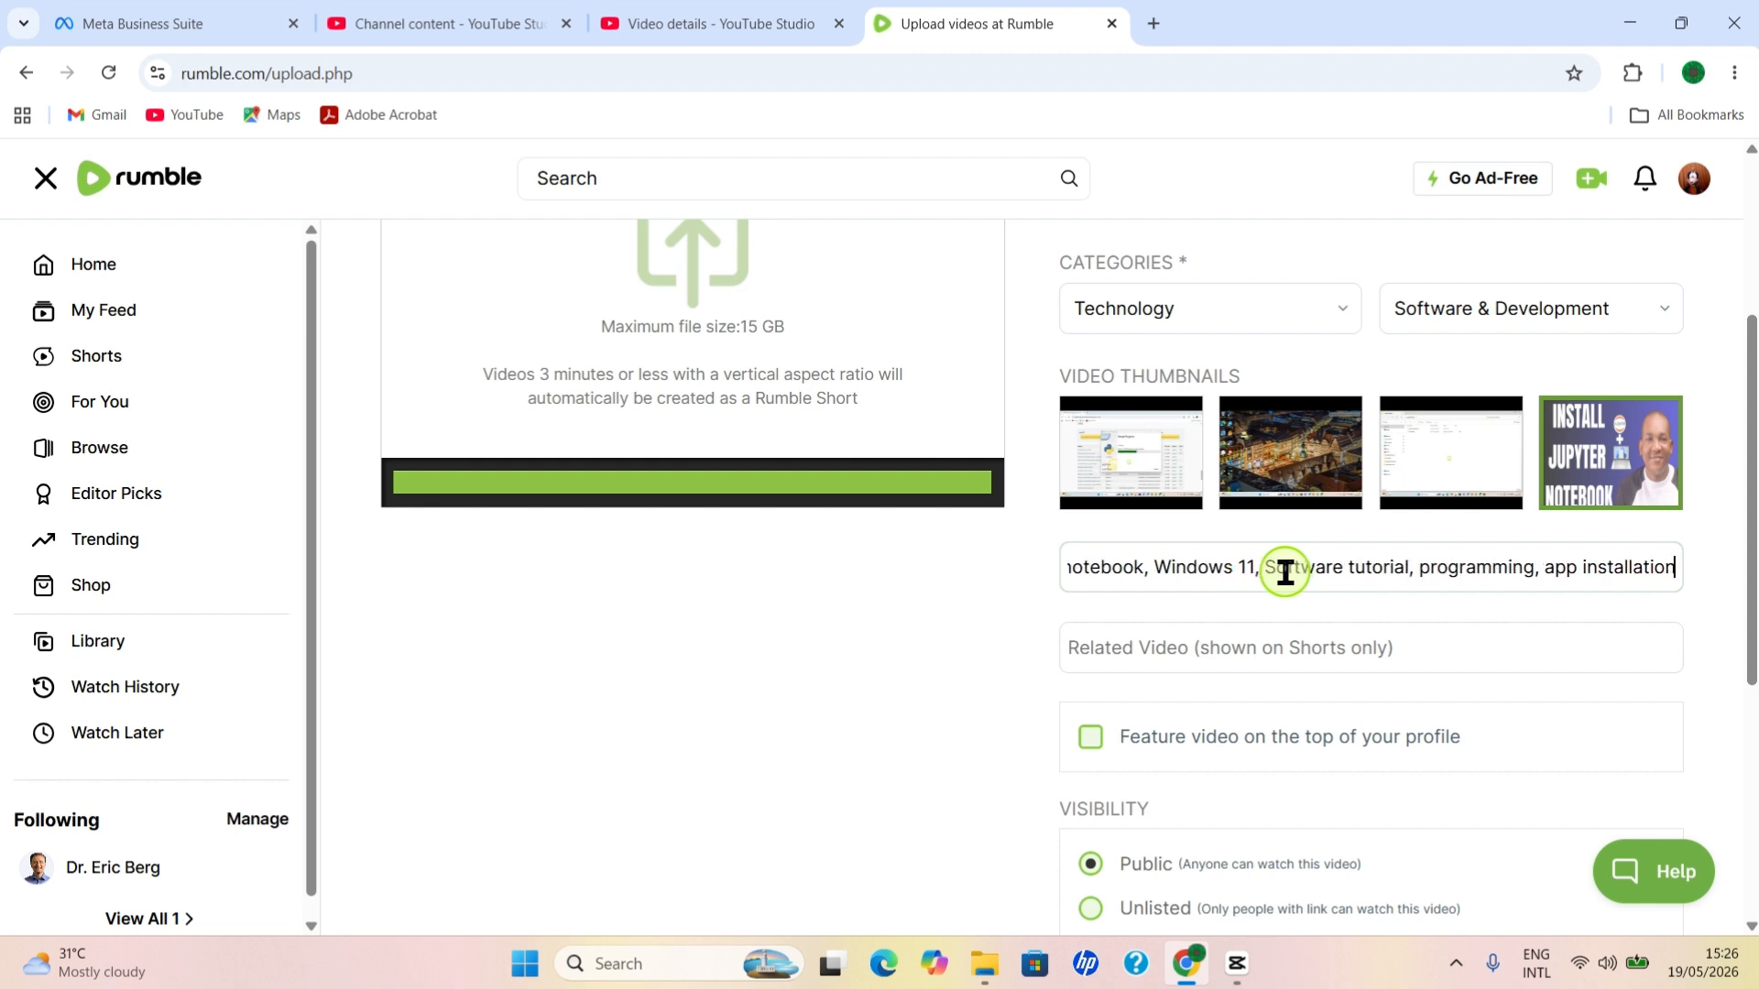
left_click(1405, 559)
Submit the video details with the related video left empty and the visibility kept at Public
scroll(1158, 668, "up", 4)
scroll(1264, 739, "down", 5)
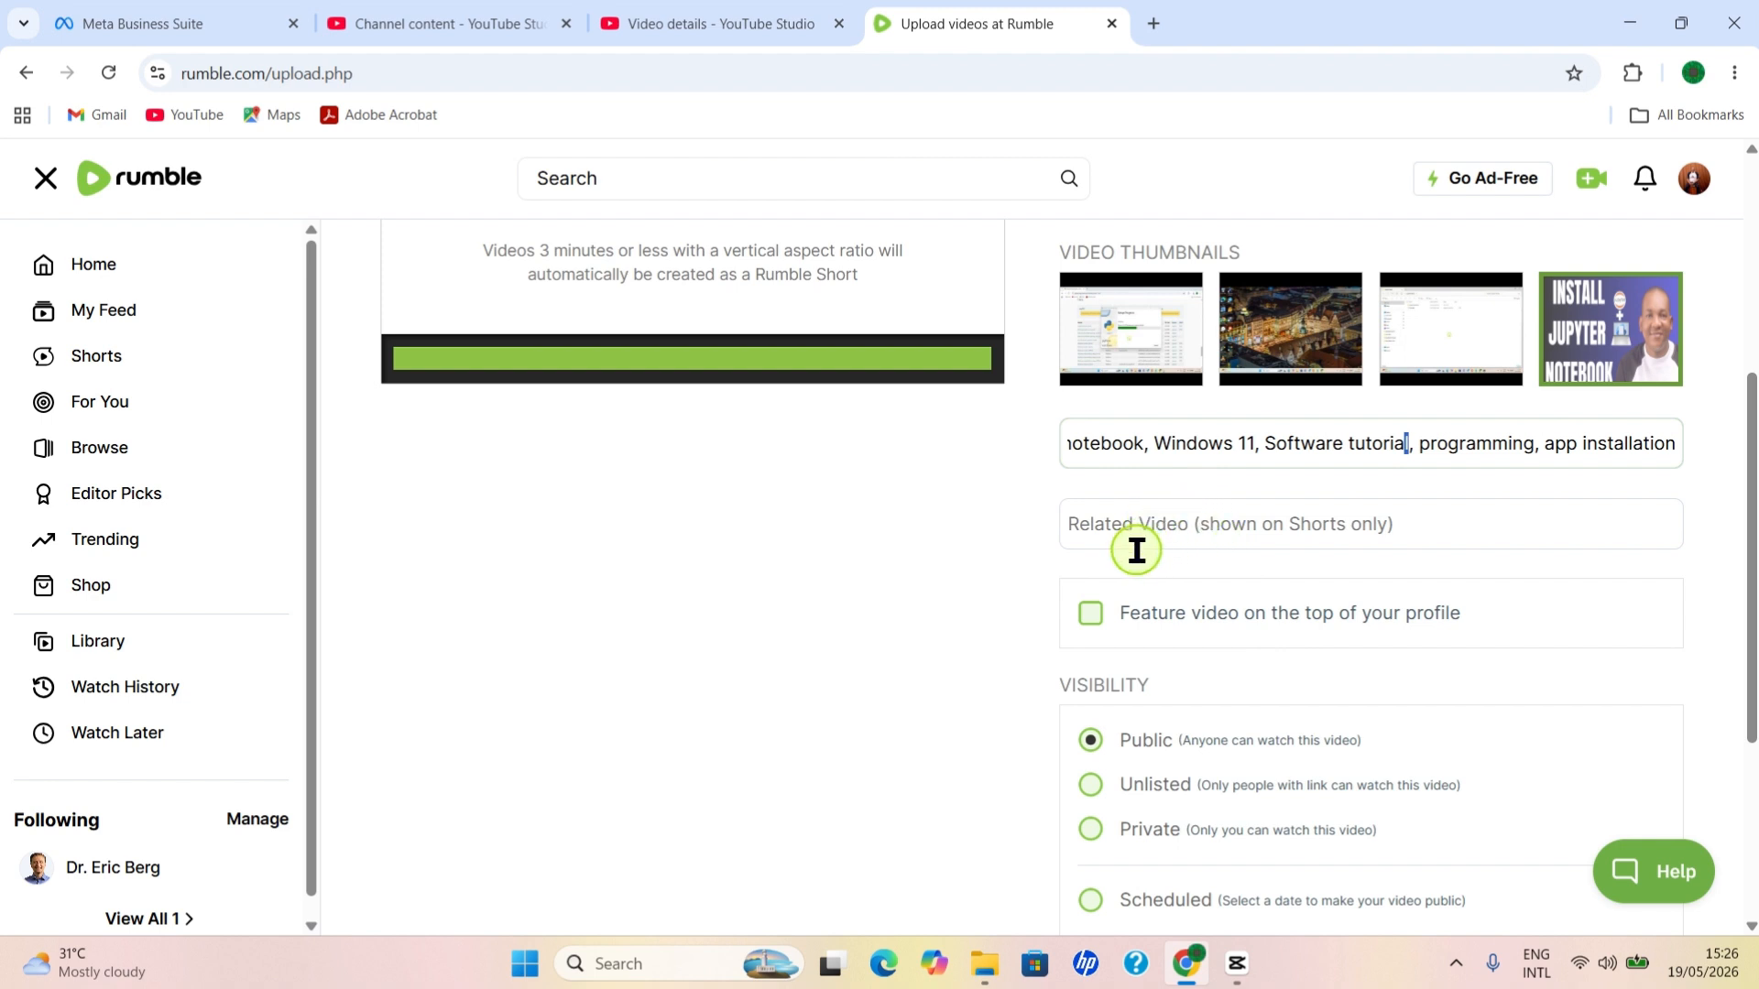
left_click(1151, 527)
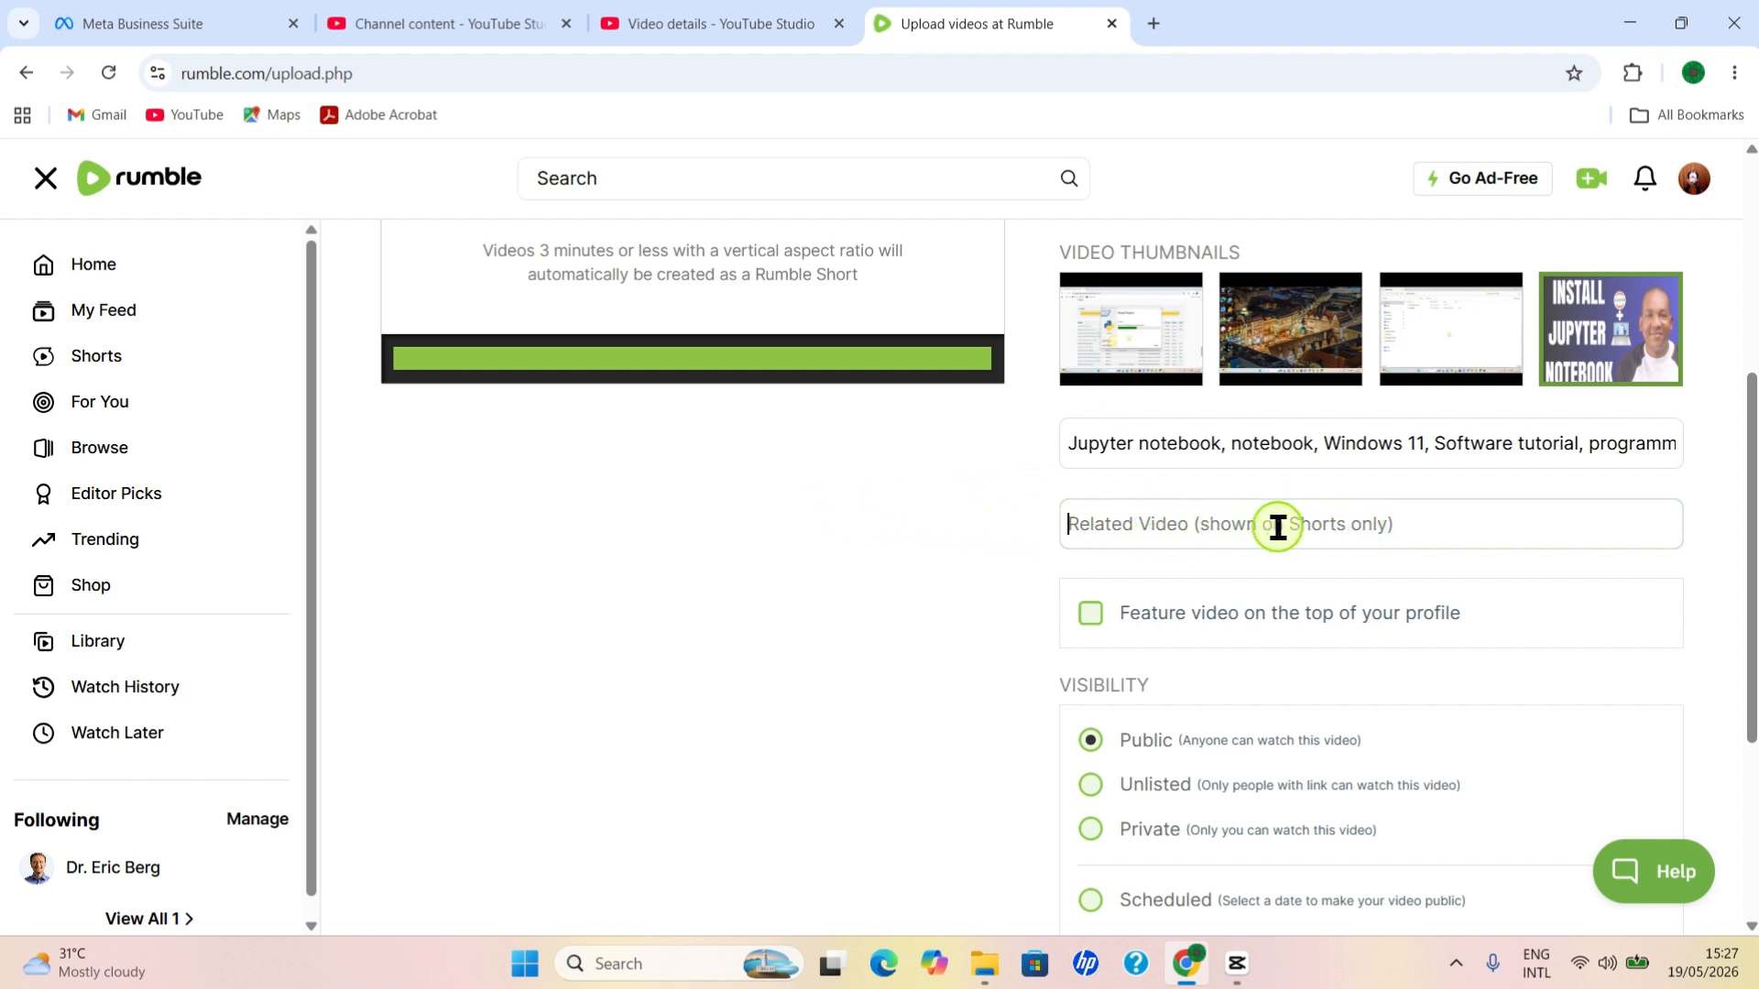
scroll(1279, 577, "down", 3)
scroll(1307, 553, "up", 8)
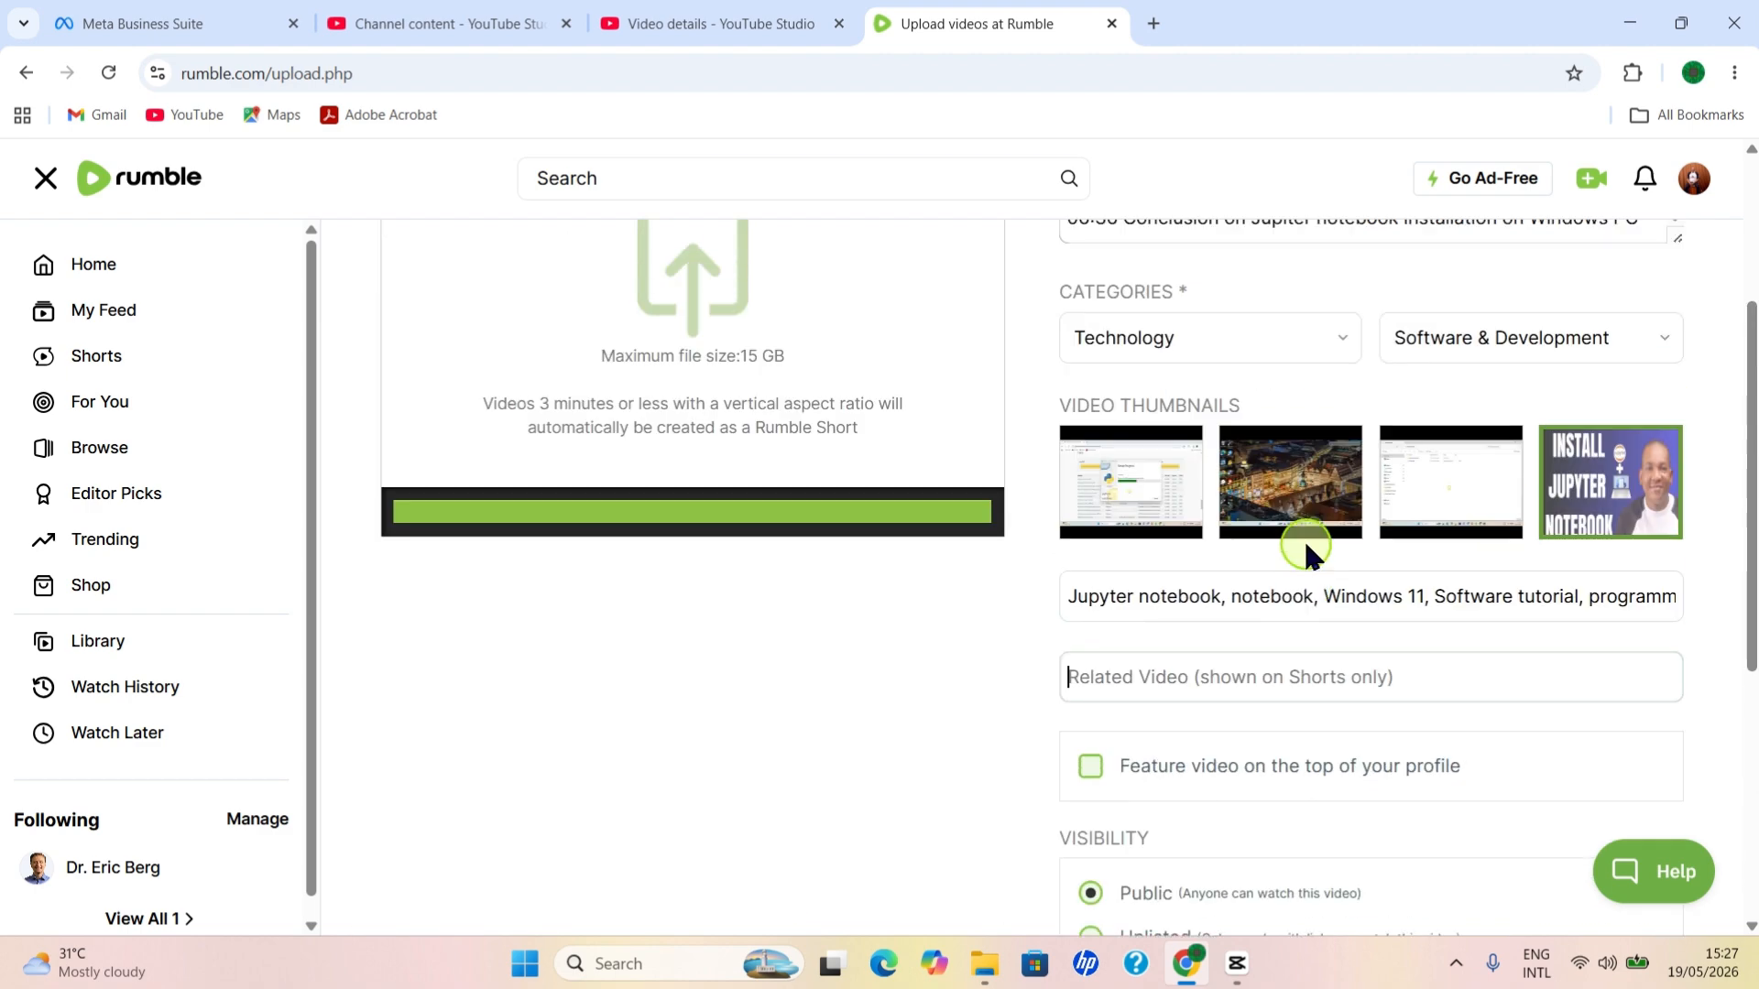
scroll(1317, 600, "down", 6)
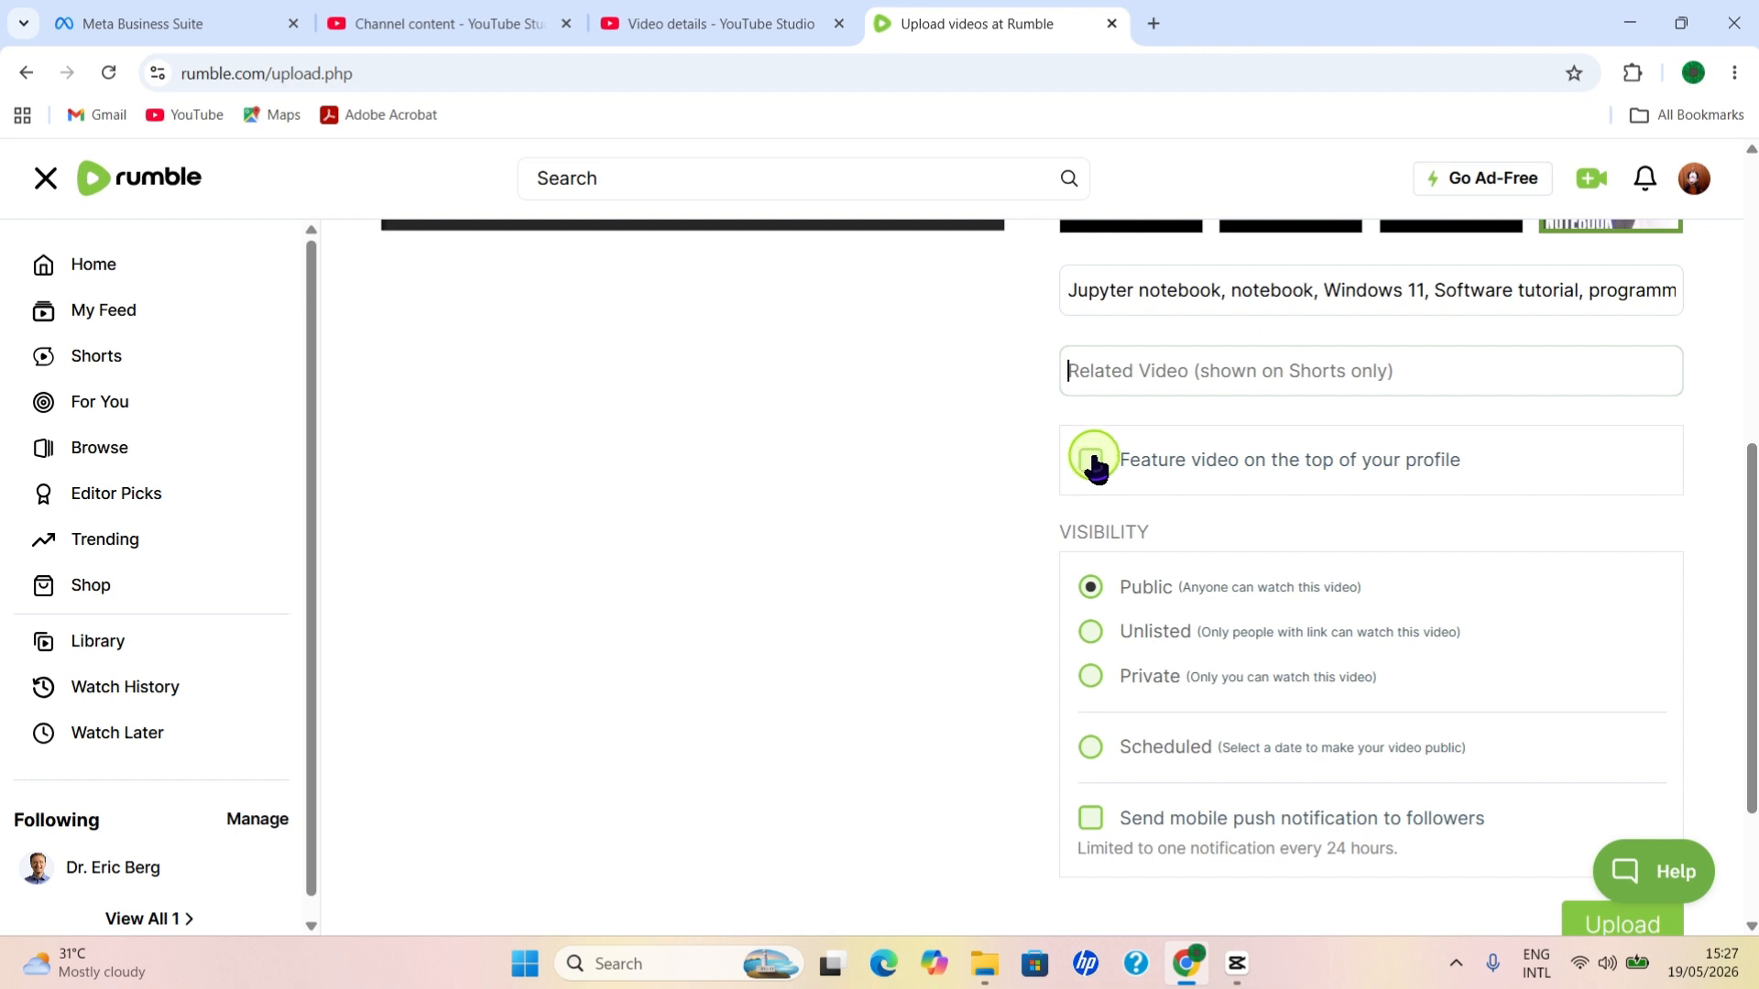
scroll(1177, 492, "down", 2)
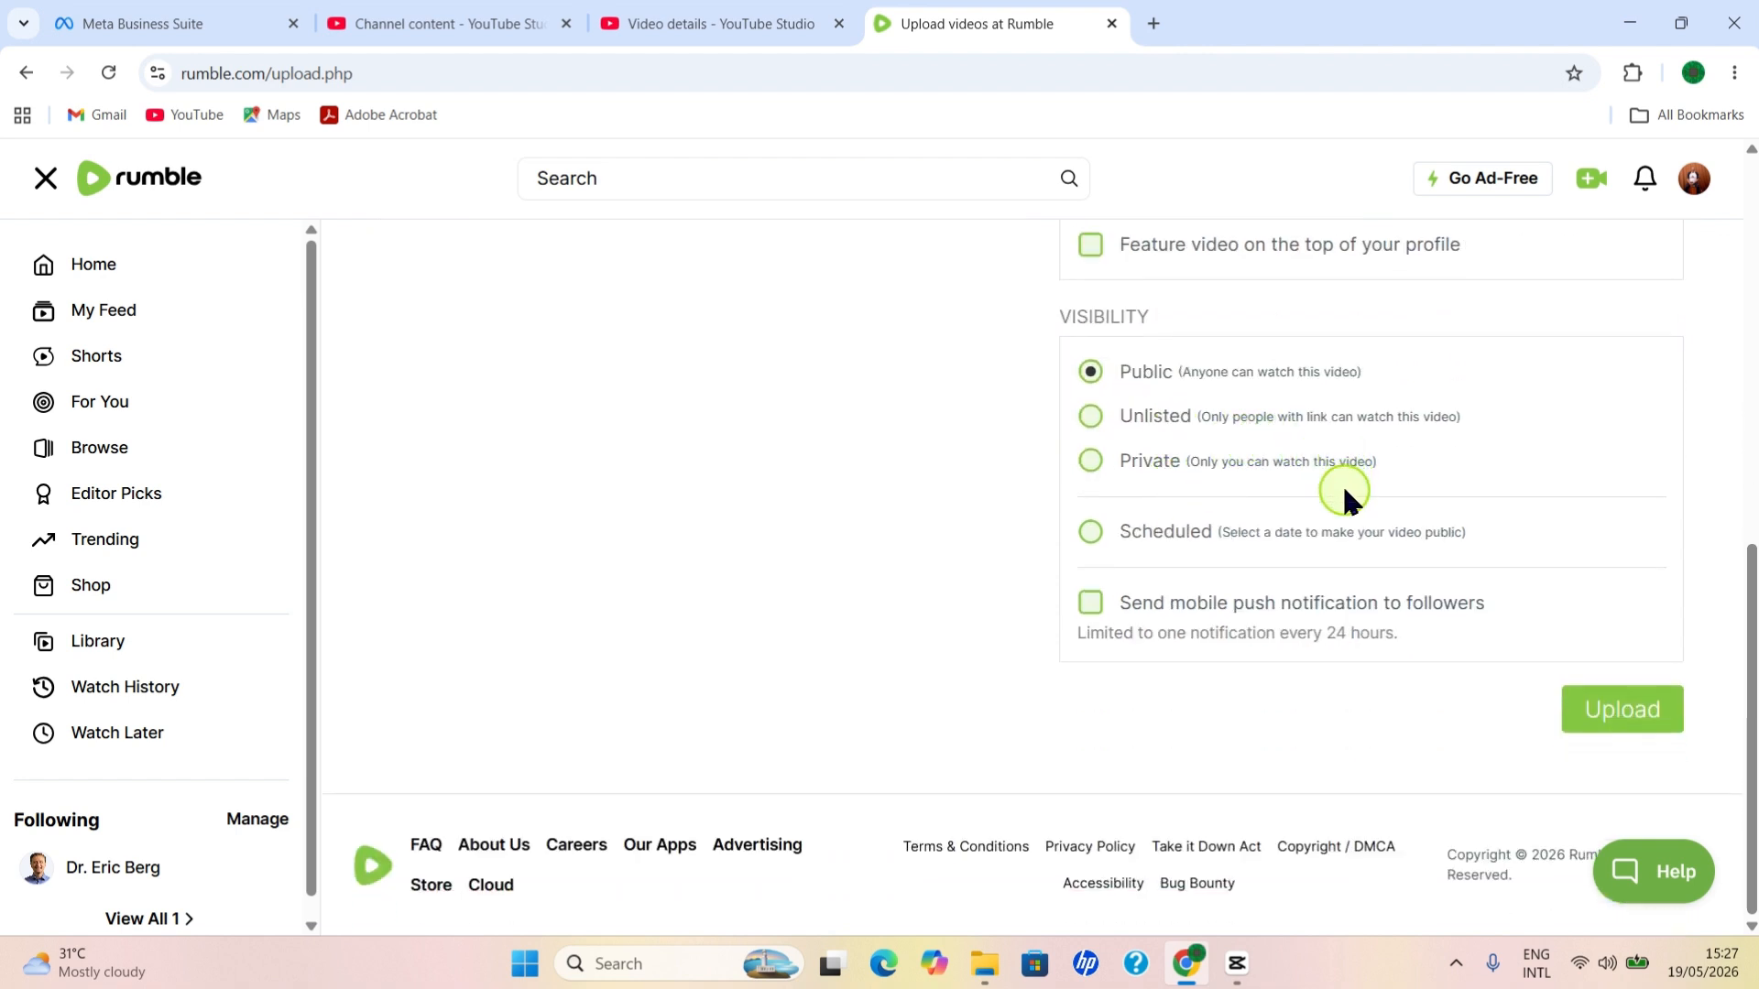
scroll(1355, 472, "up", 2)
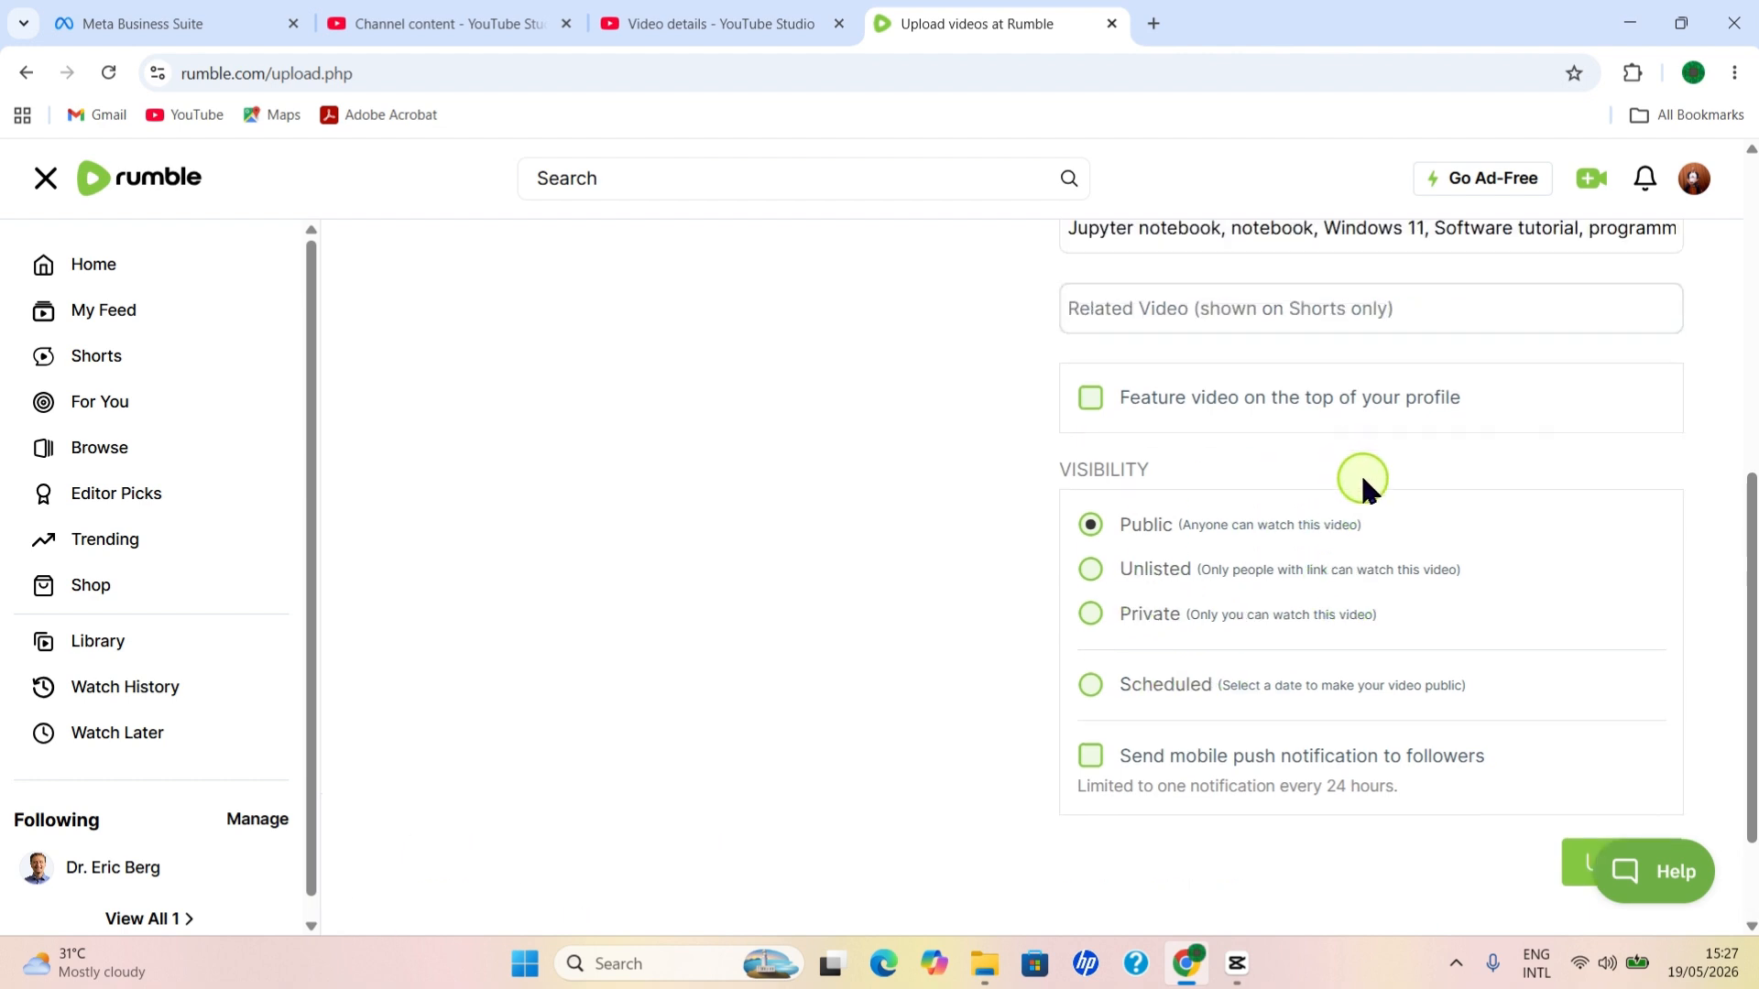
scroll(1374, 494, "down", 2)
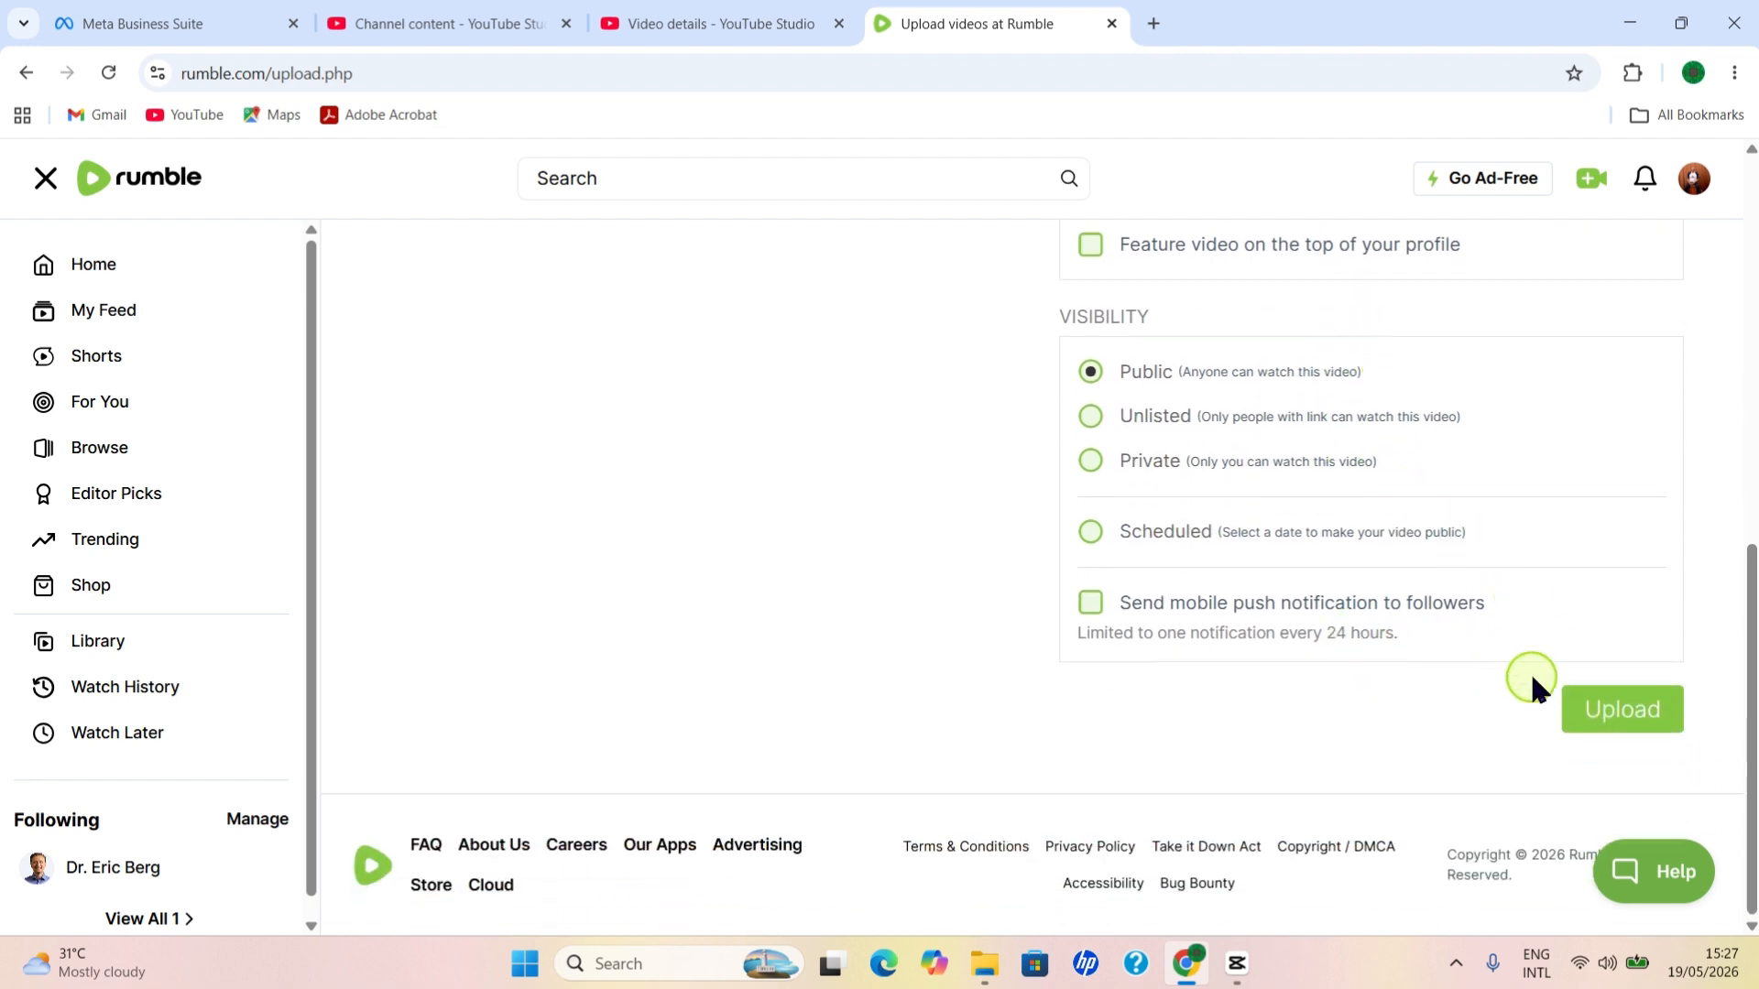
left_click(1622, 711)
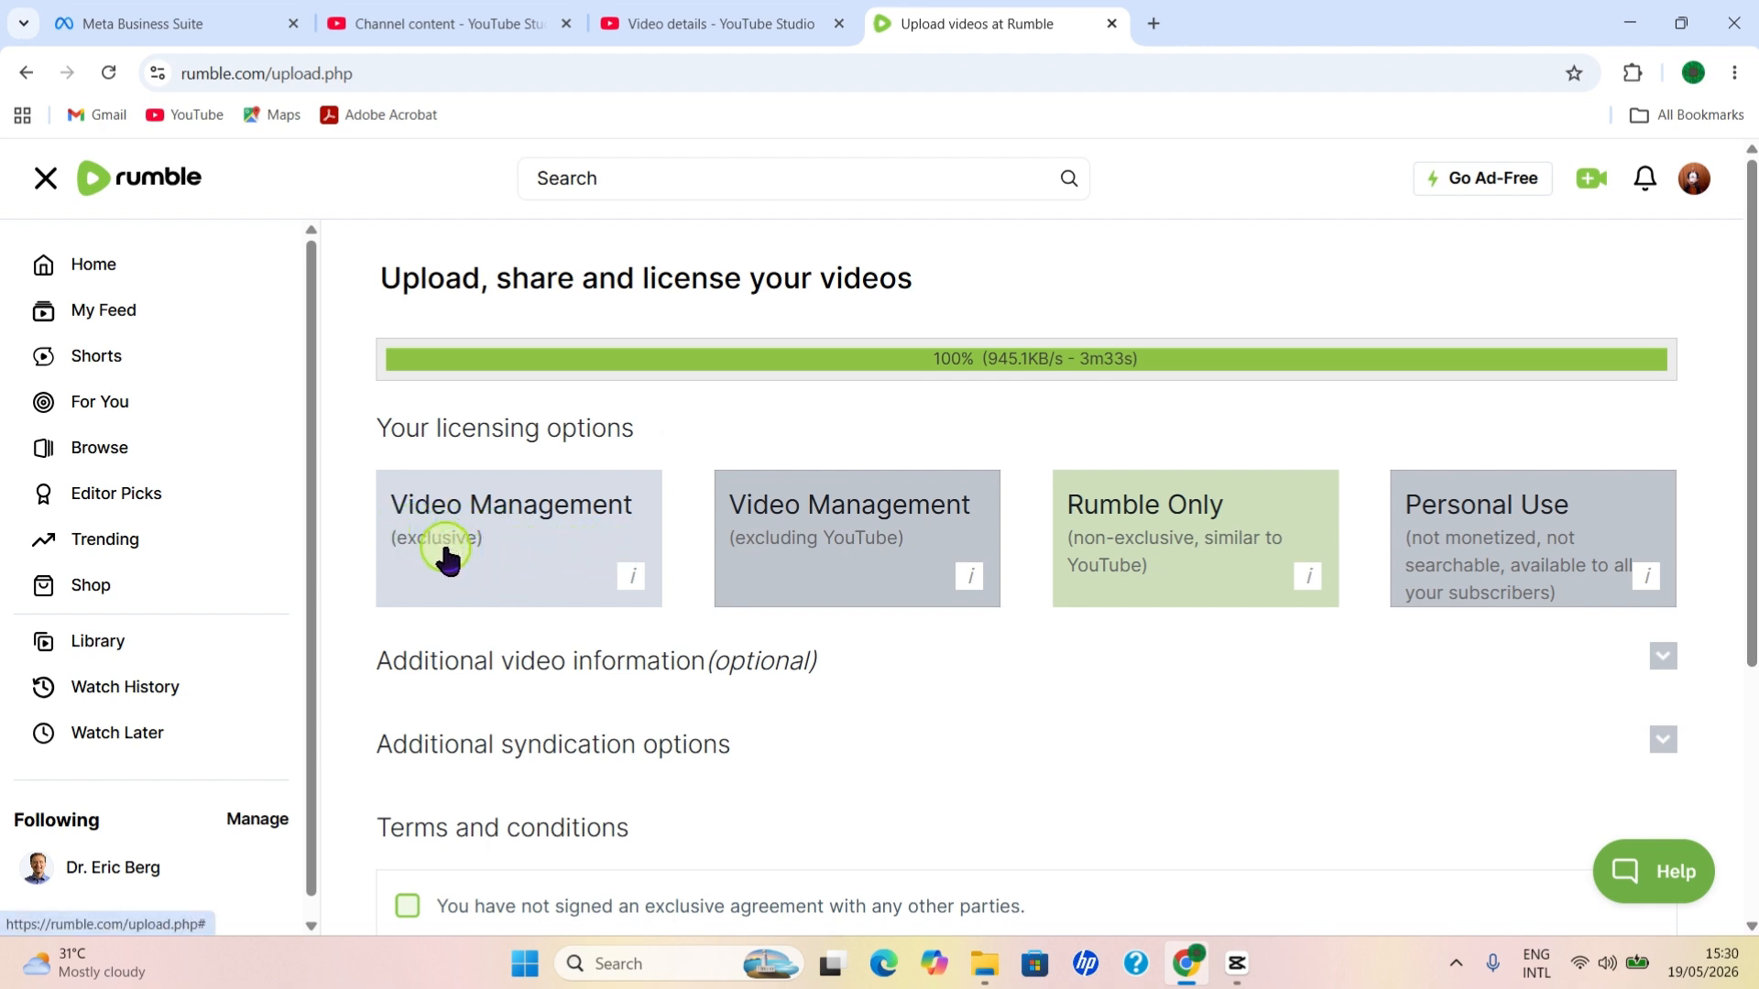
Keep the Rumble Only license, accept the exclusive-agreement statement and terms of service, and submit the video
mouse_move(630, 587)
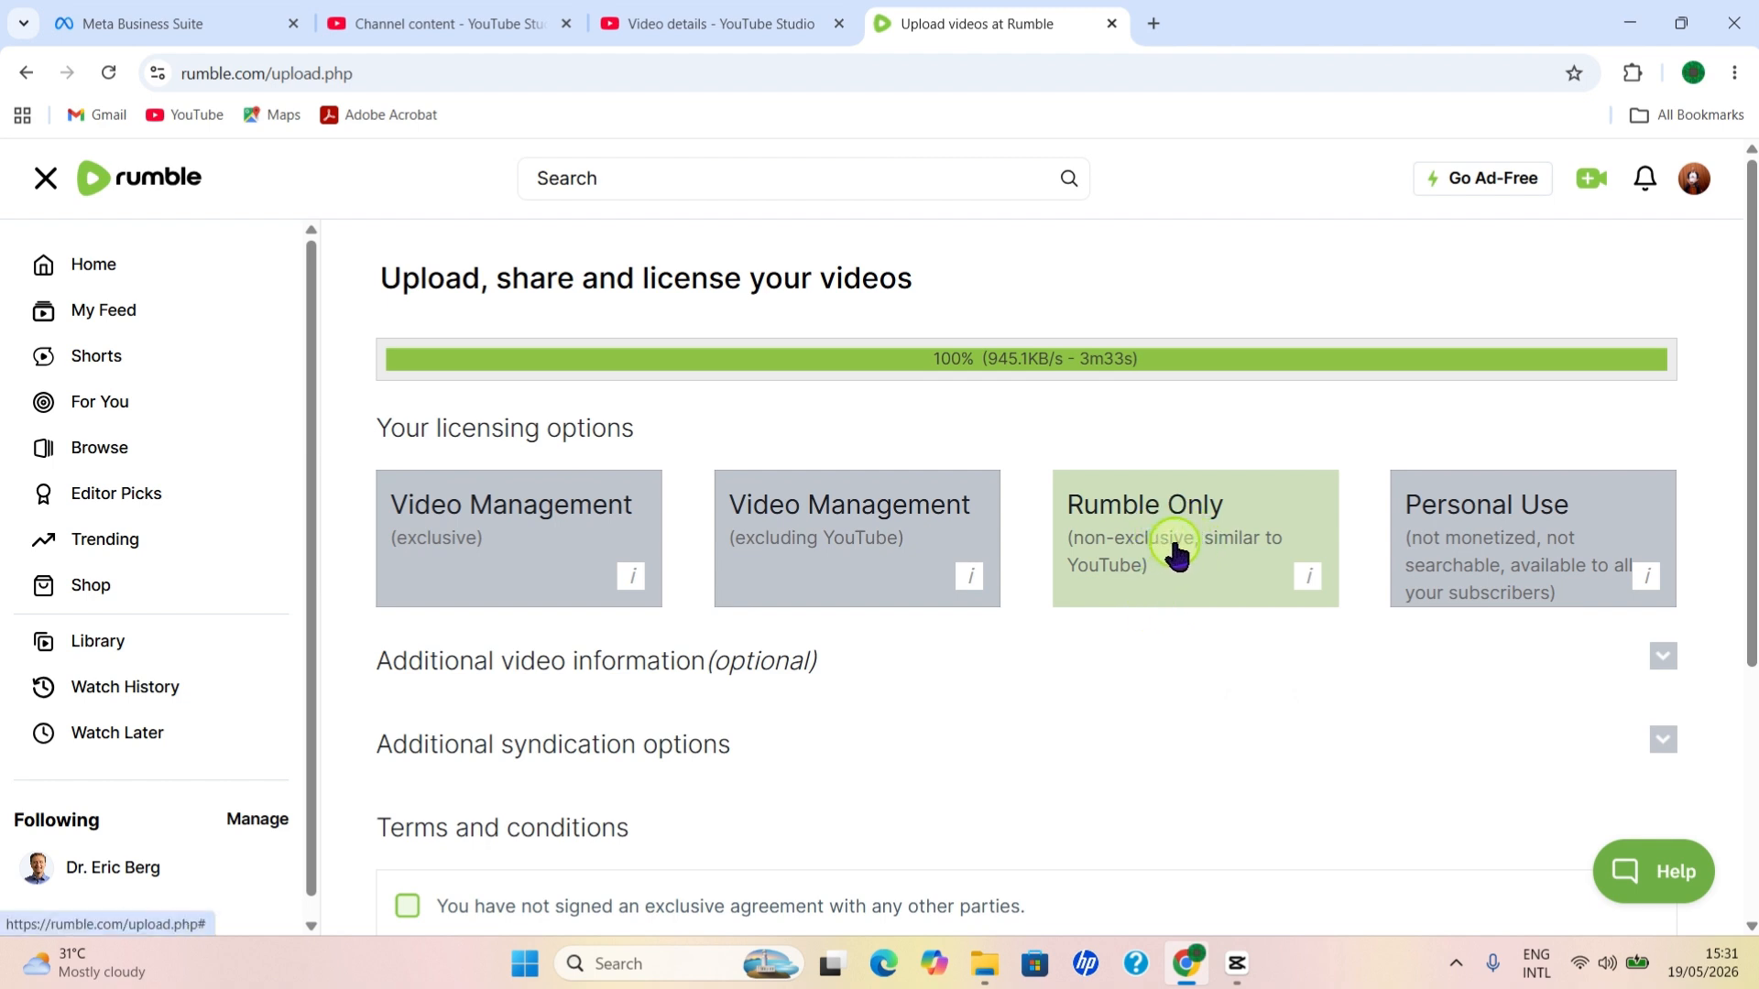
scroll(1200, 587, "down", 2)
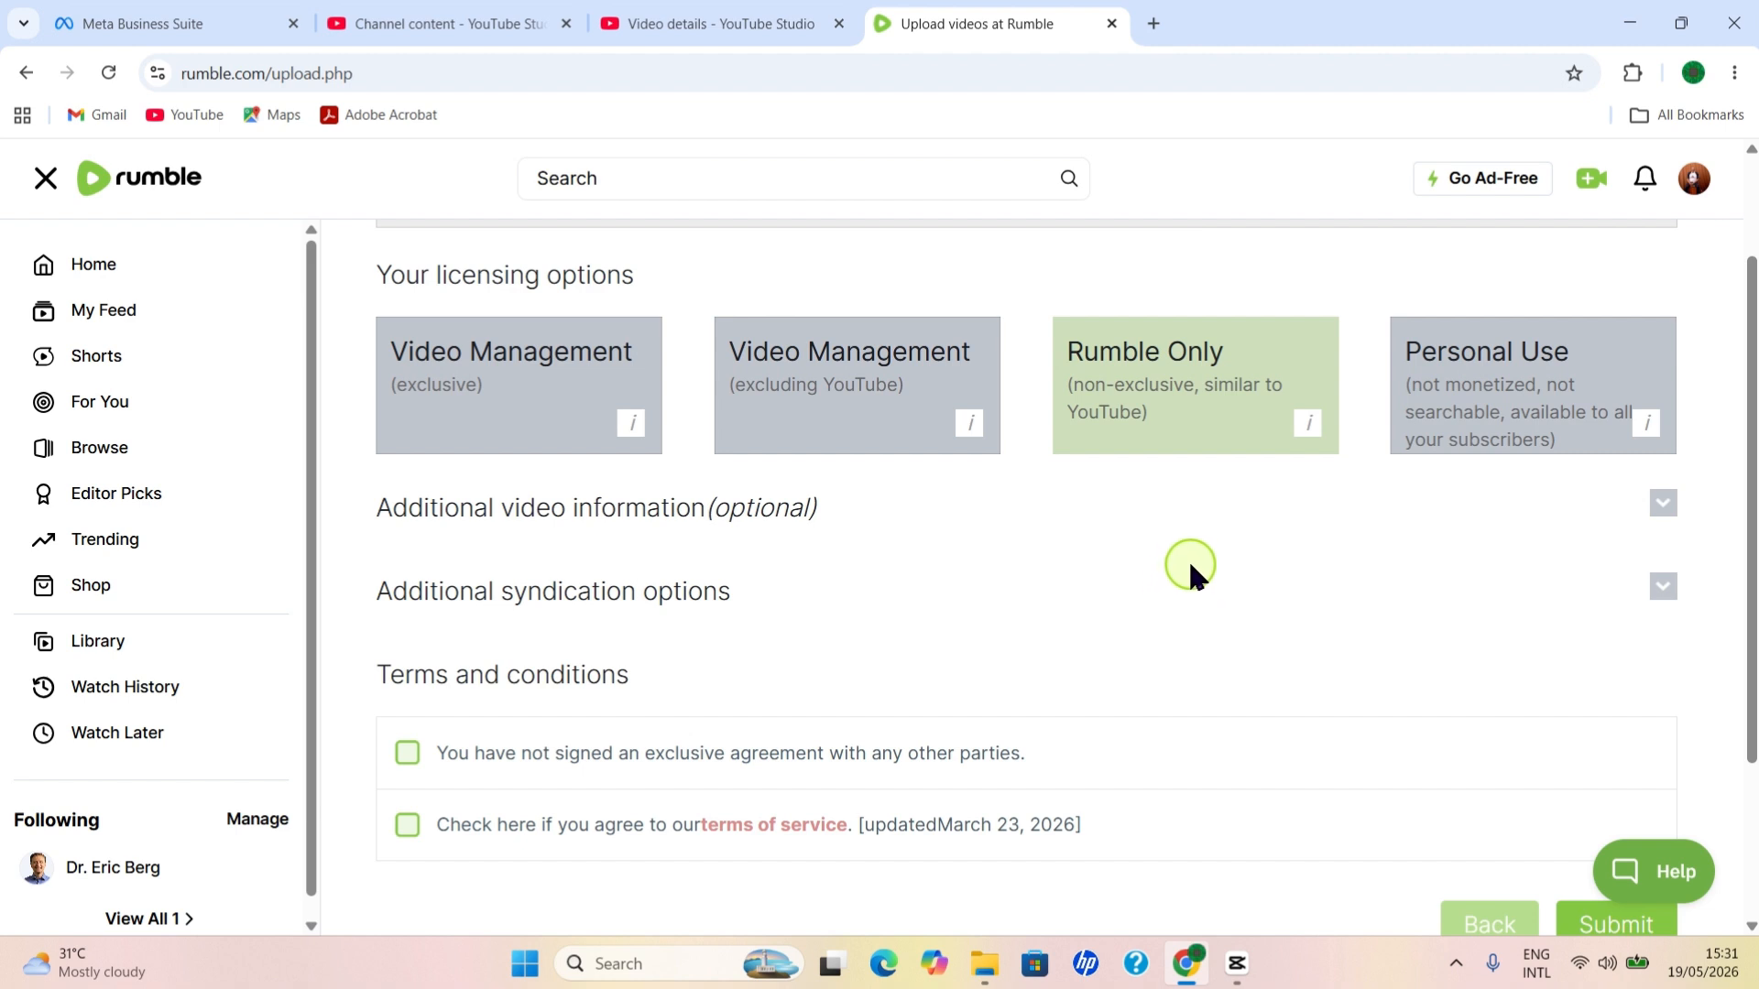
scroll(1127, 539, "down", 3)
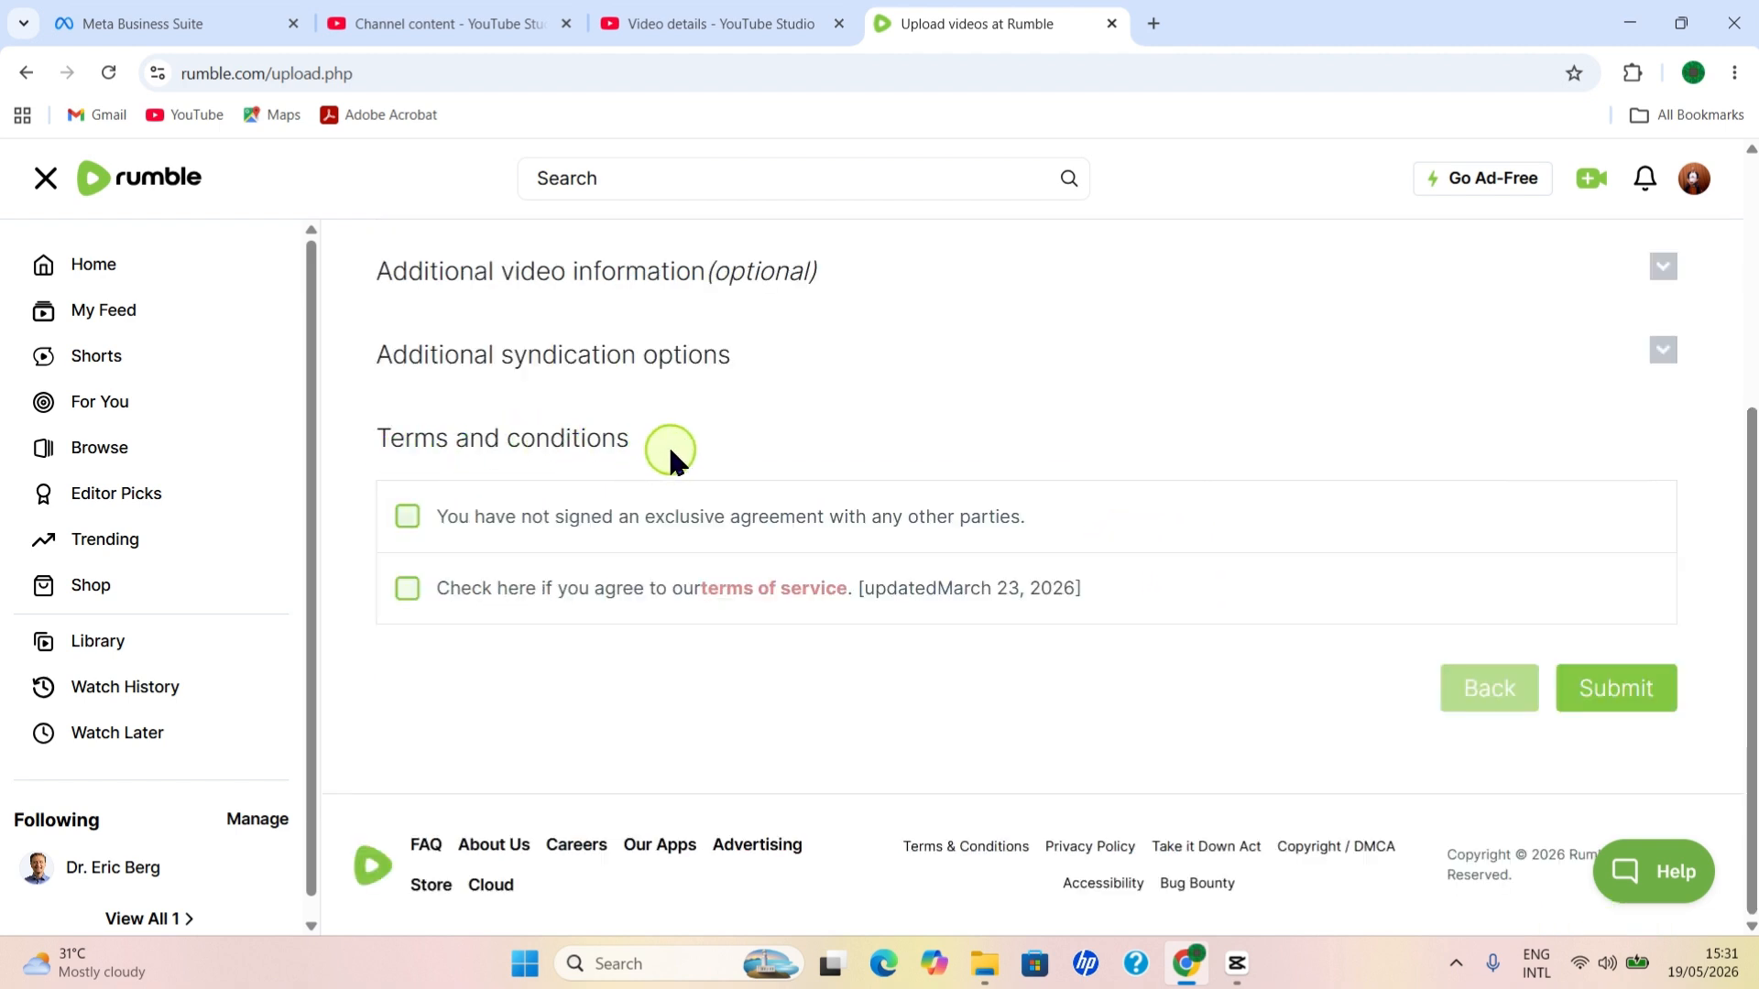
left_click(409, 518)
left_click(1621, 696)
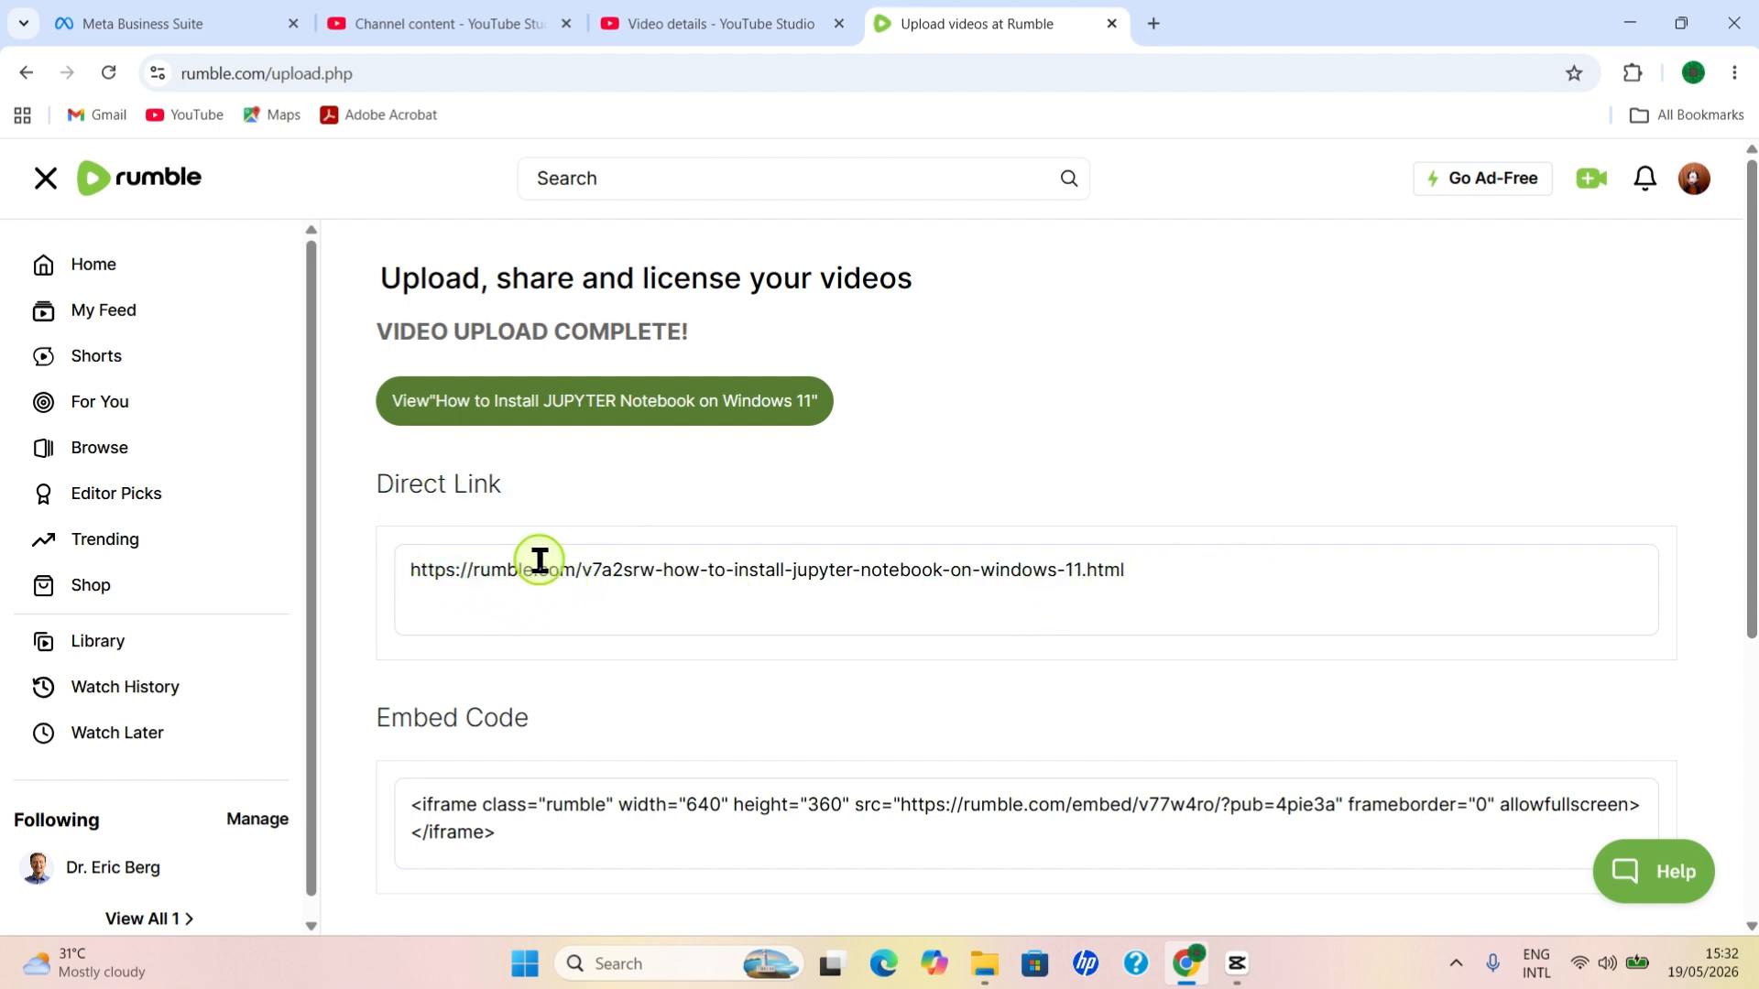
Select the uploaded video's direct link and examine its embed code and monetized embed code
left_click(706, 561)
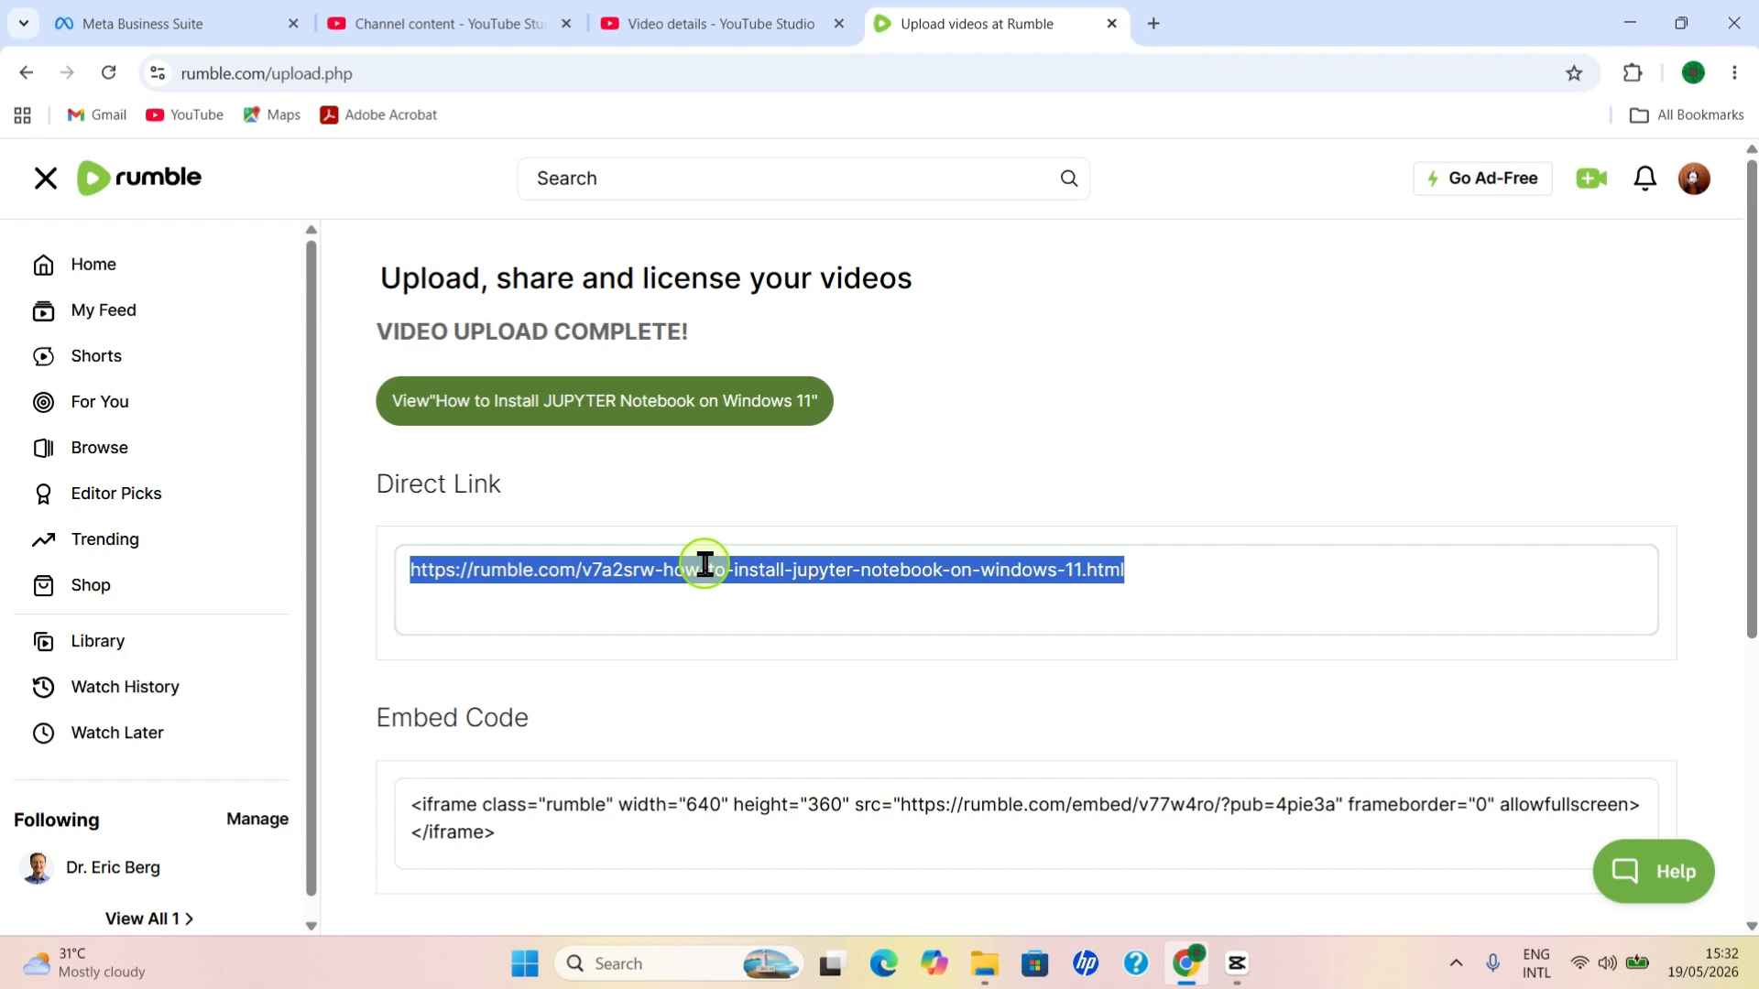
scroll(794, 689, "down", 5)
scroll(652, 491, "up", 5)
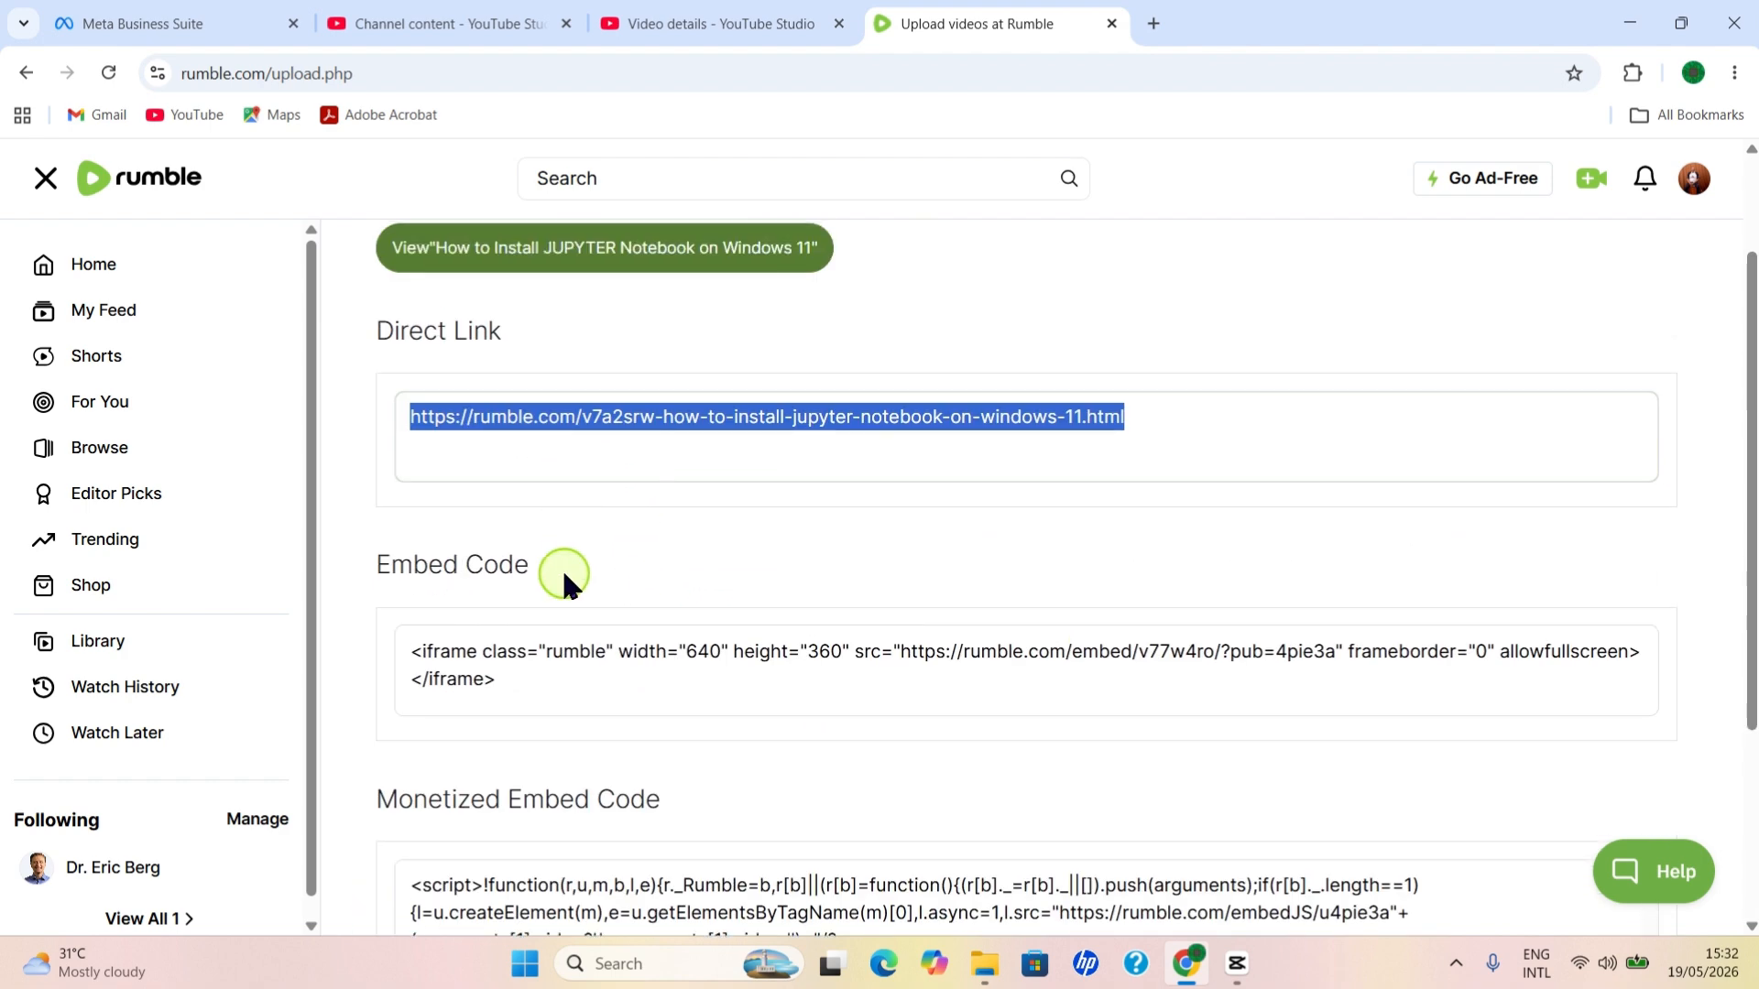
scroll(738, 700, "down", 3)
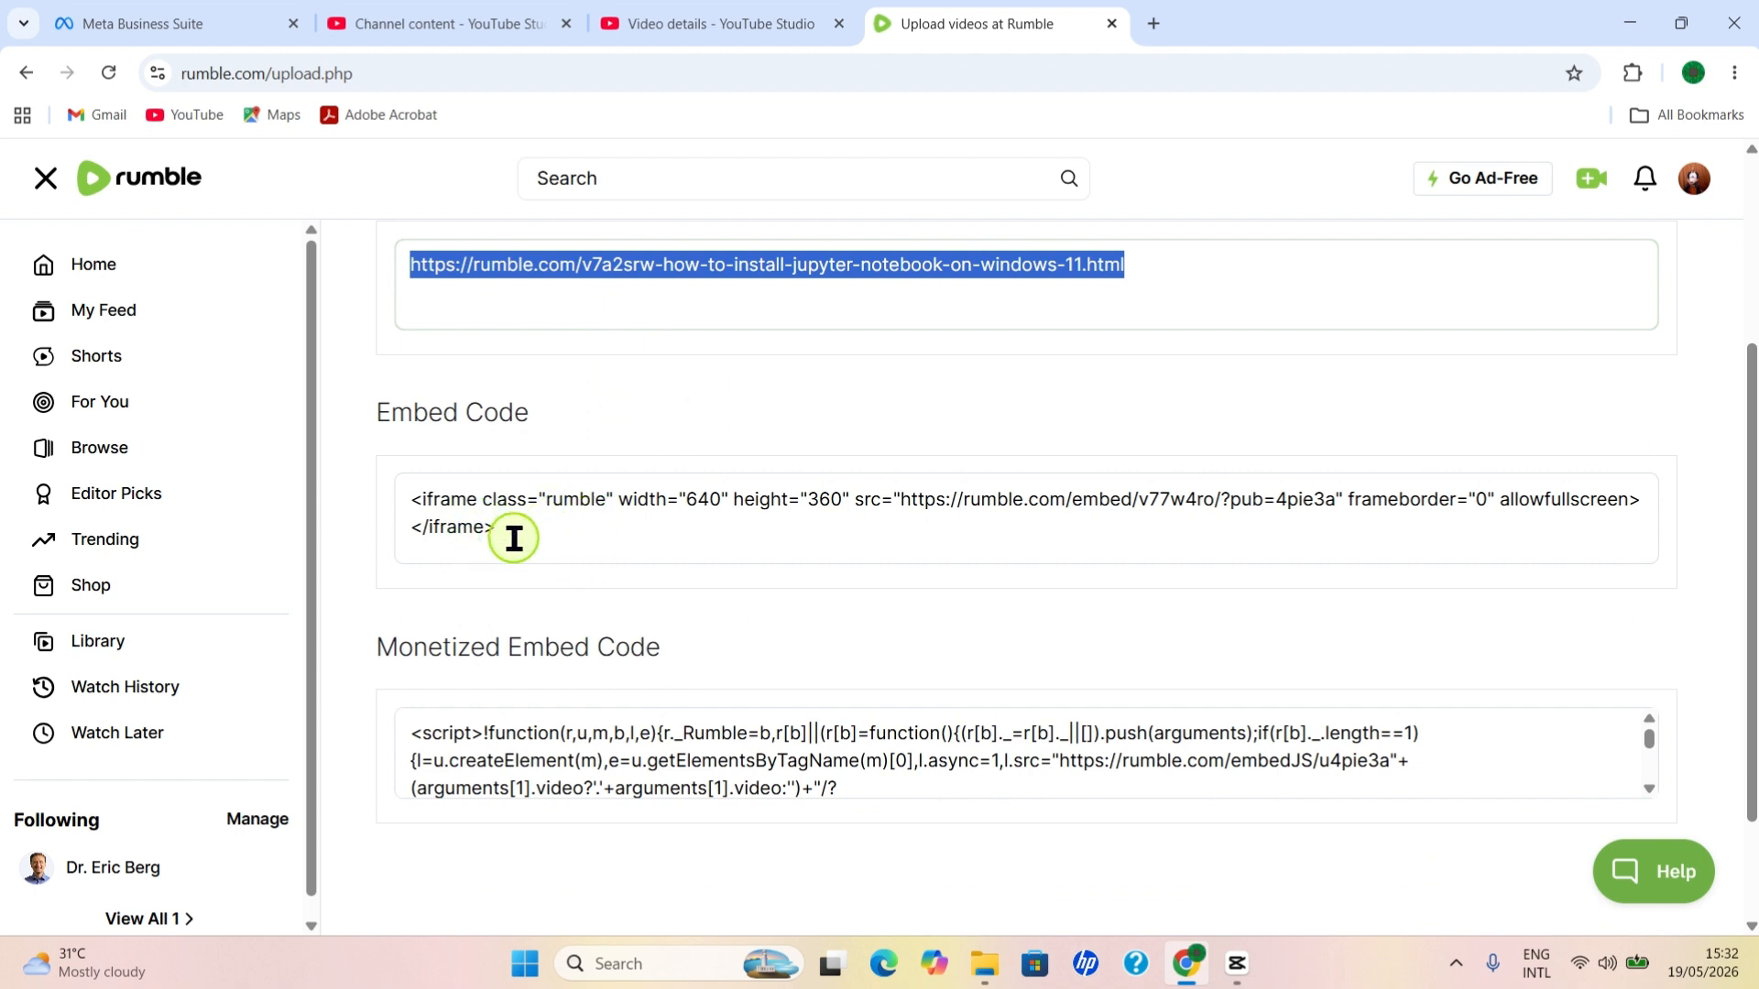
scroll(719, 644, "down", 2)
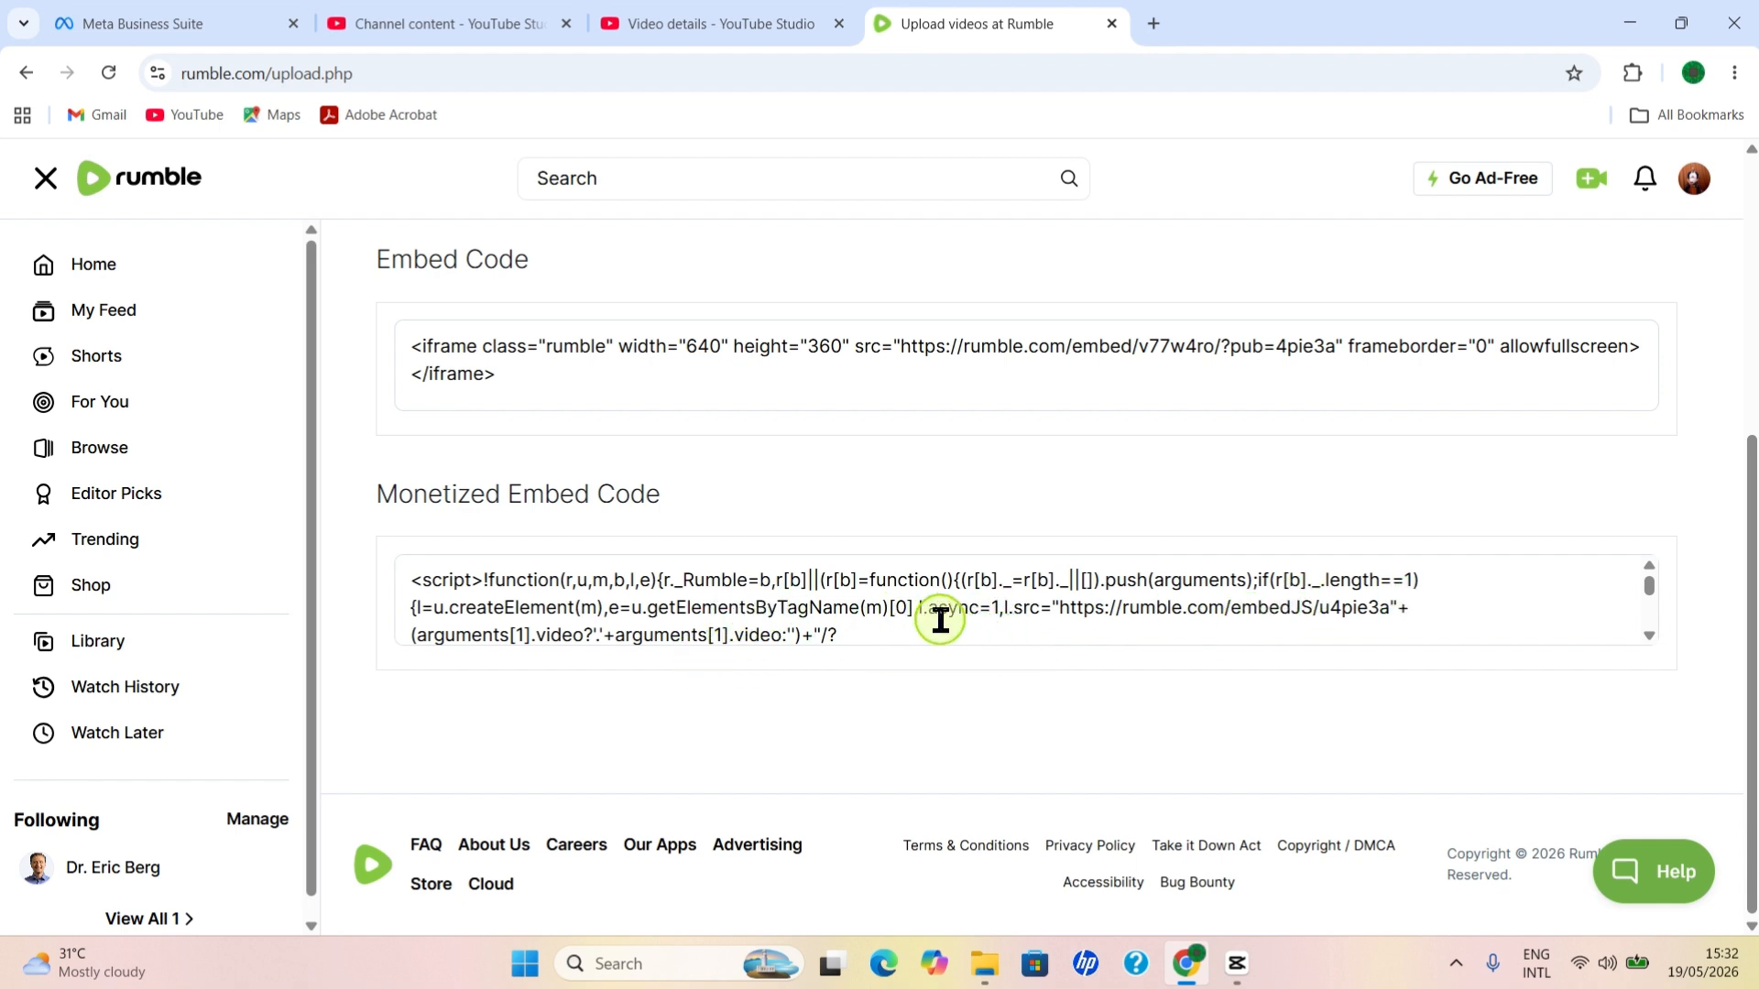
scroll(890, 591, "up", 2)
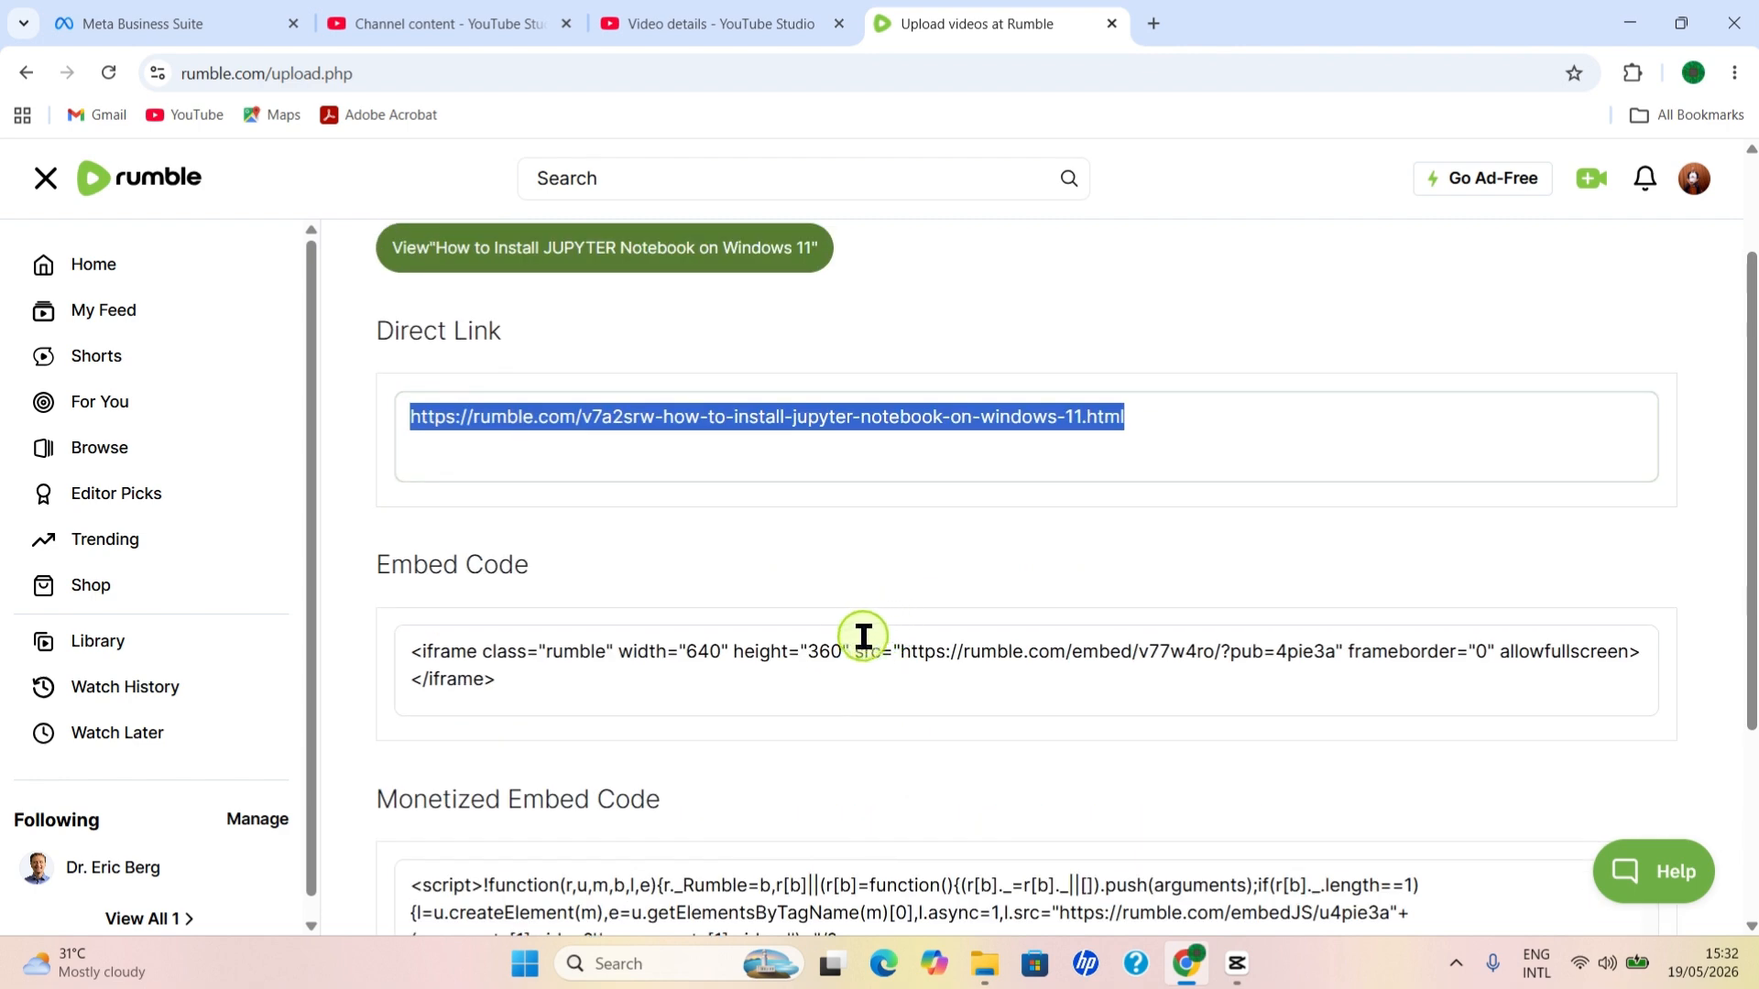
scroll(860, 636, "down", 3)
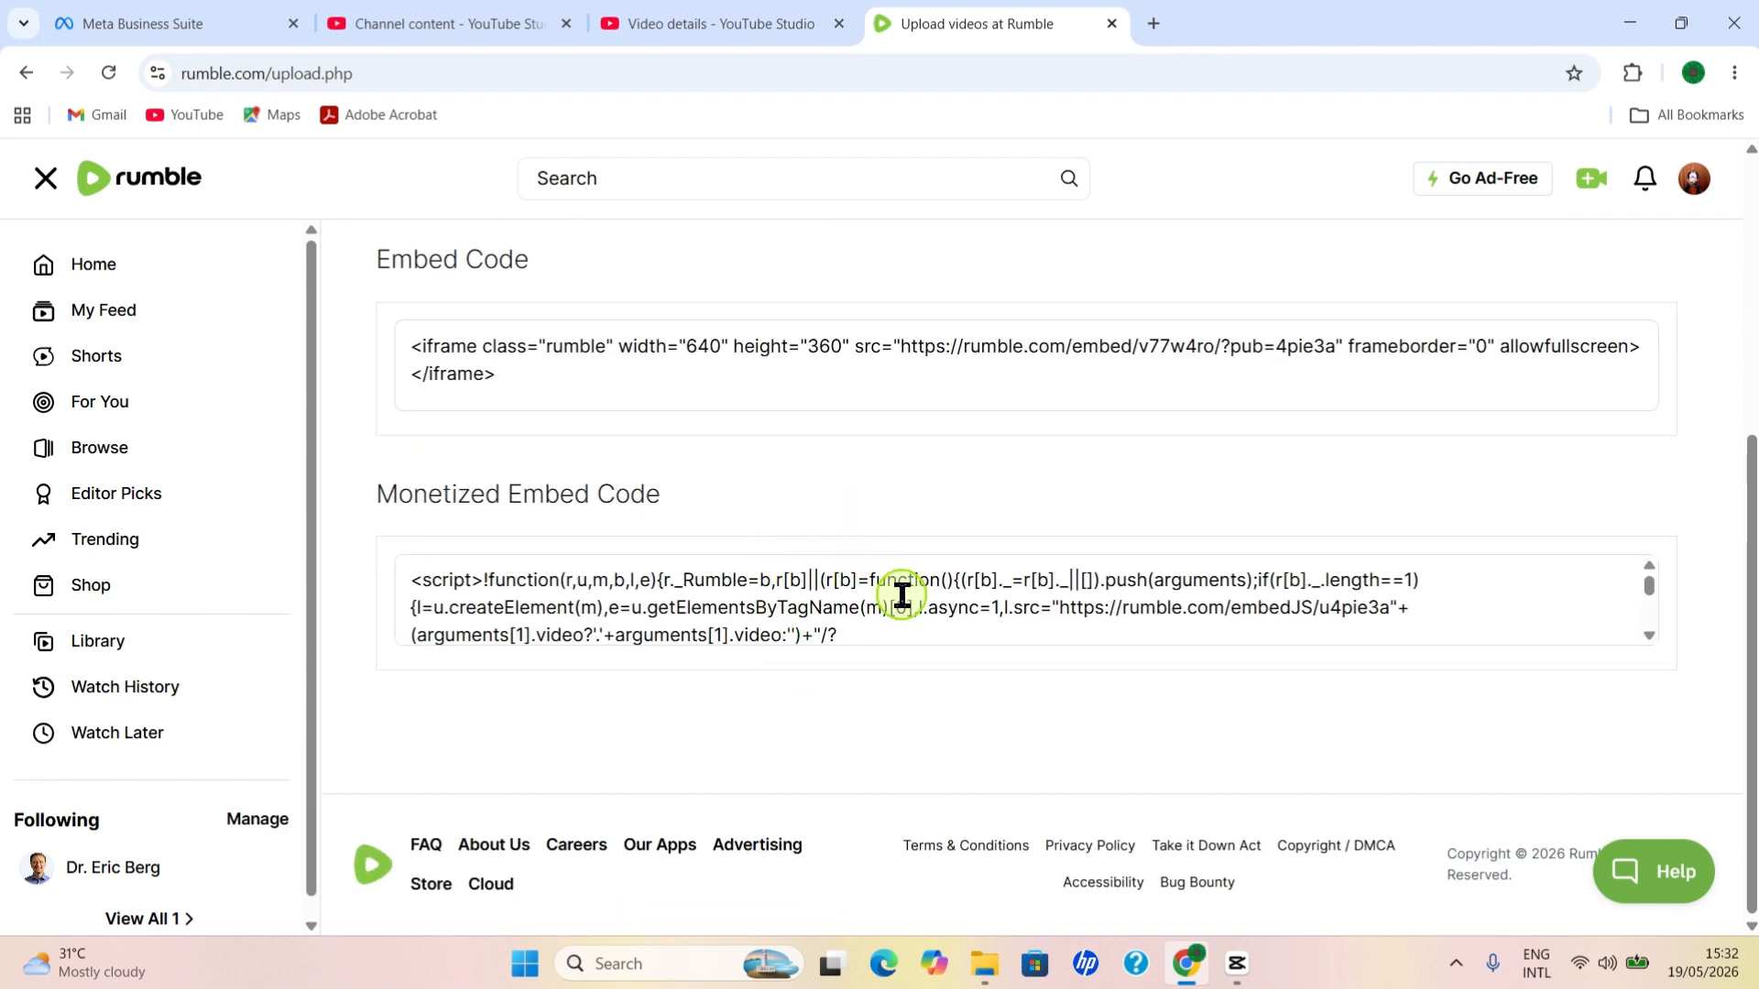
scroll(995, 644, "up", 5)
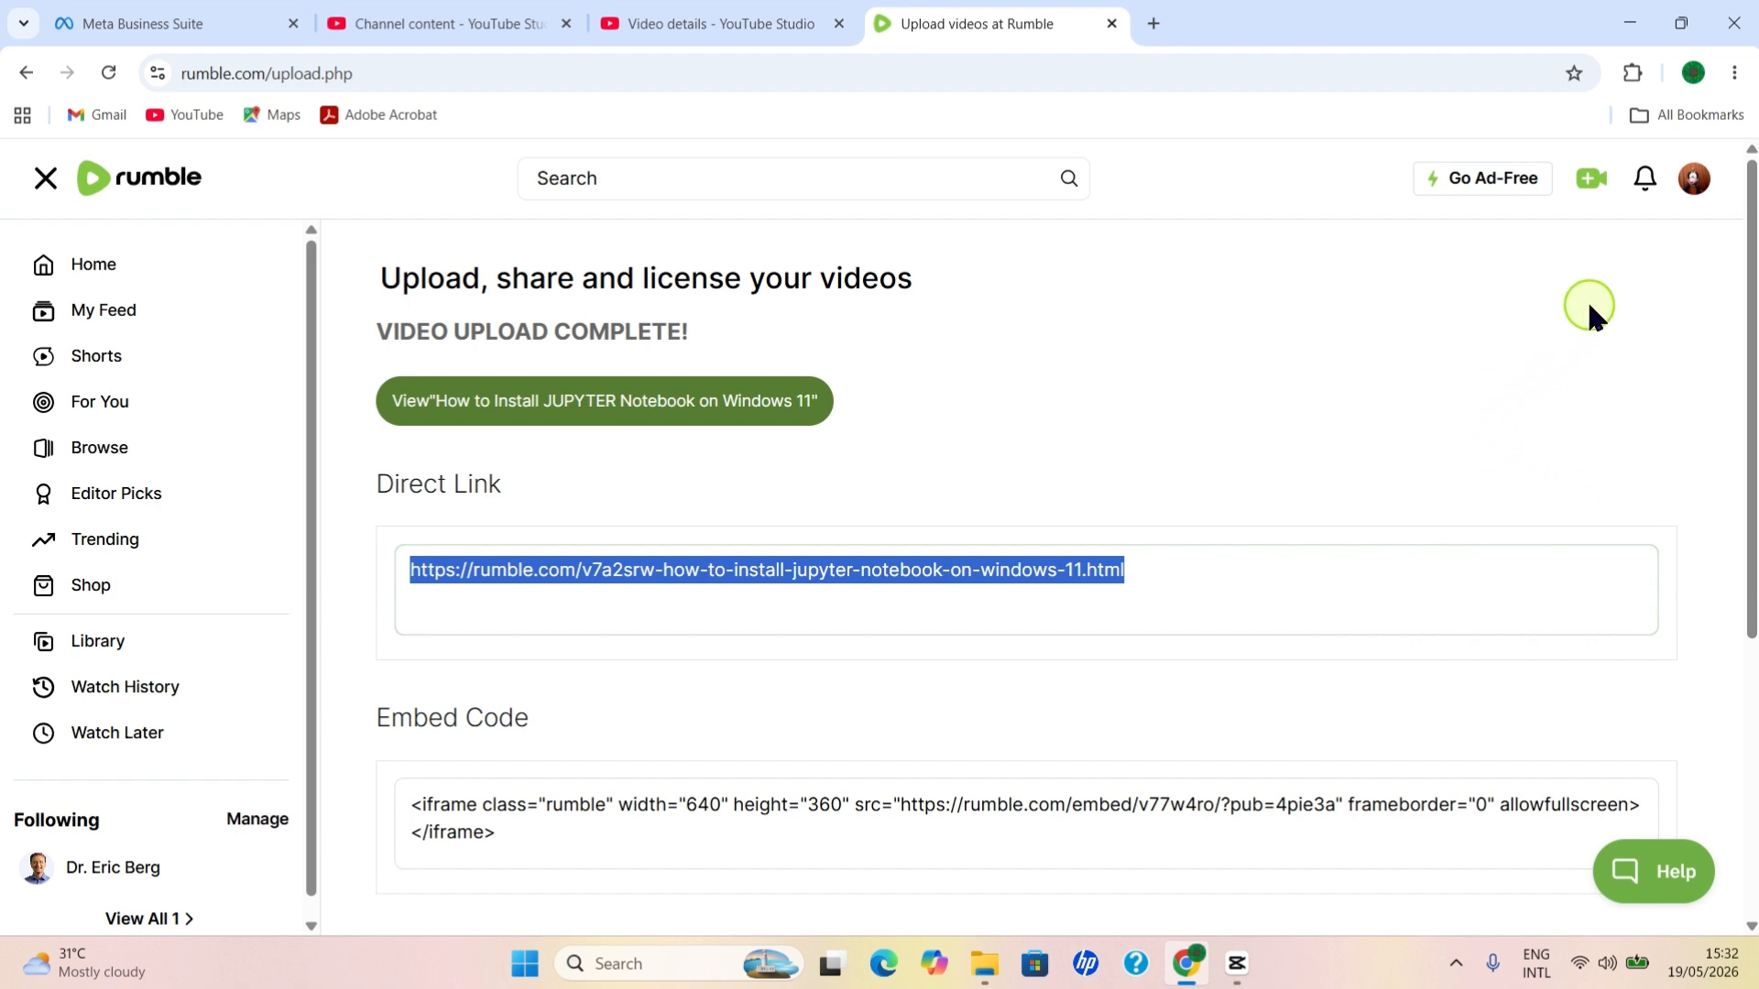
Open the account's own content page and look through the list of uploaded videos and their monetization status
left_click(1693, 189)
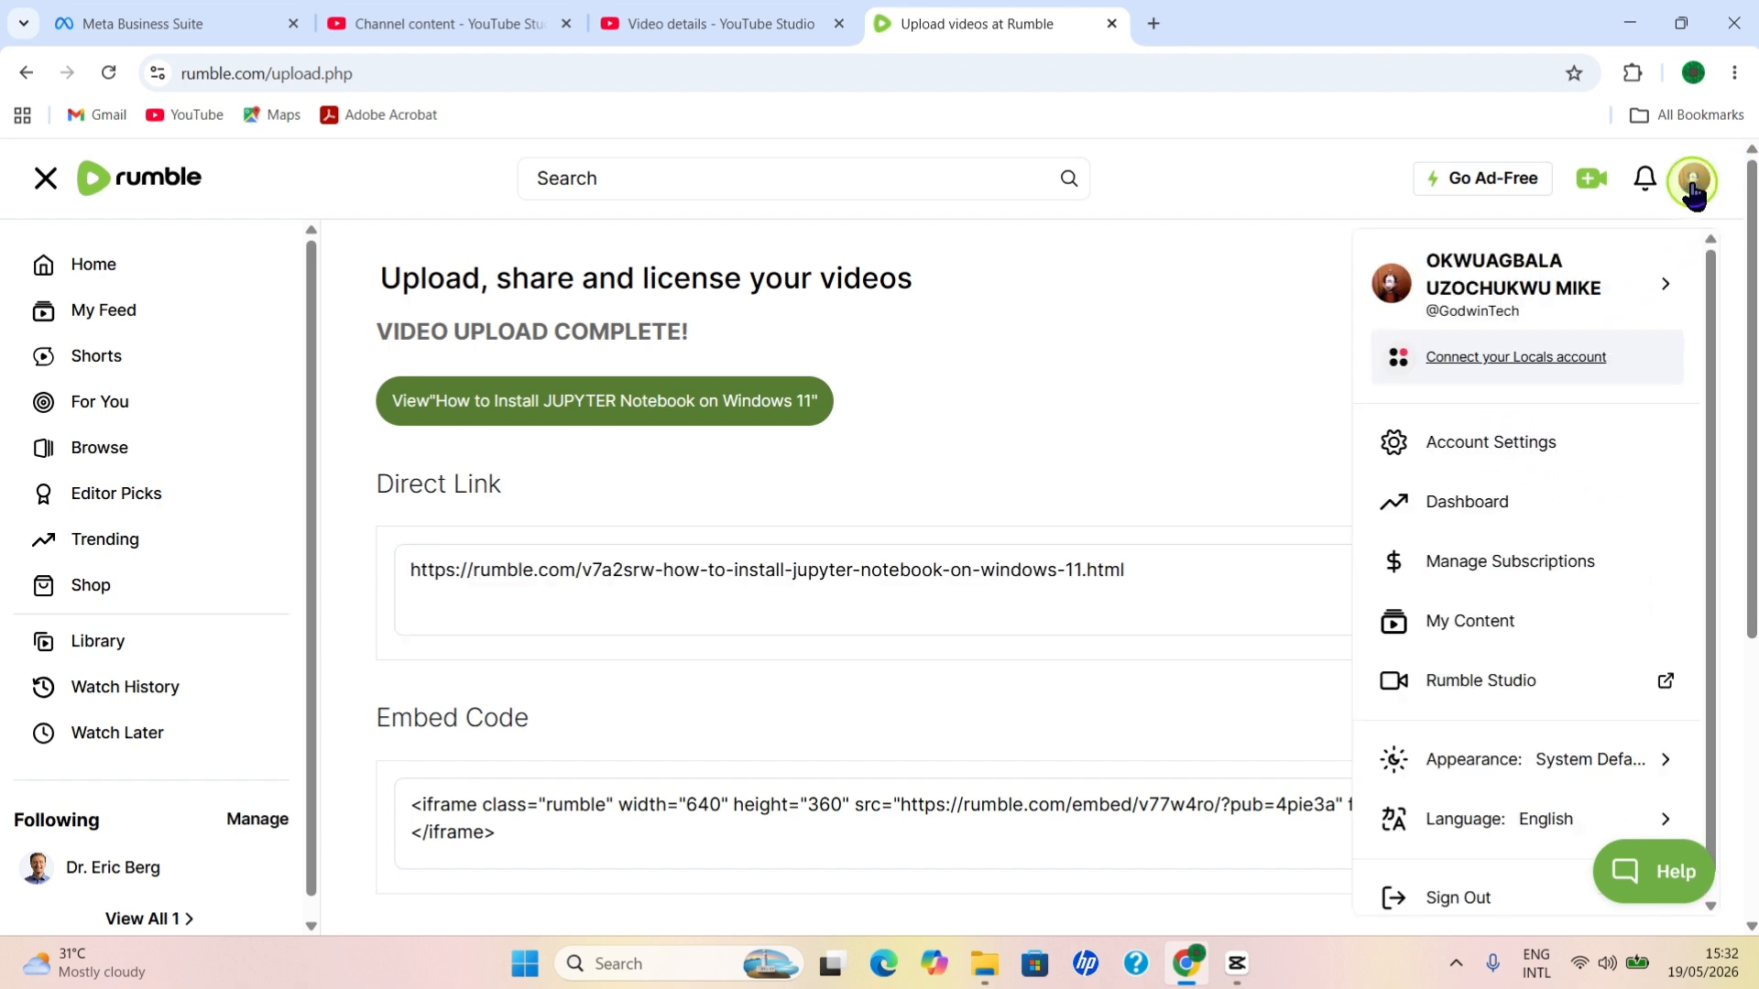
left_click(1488, 629)
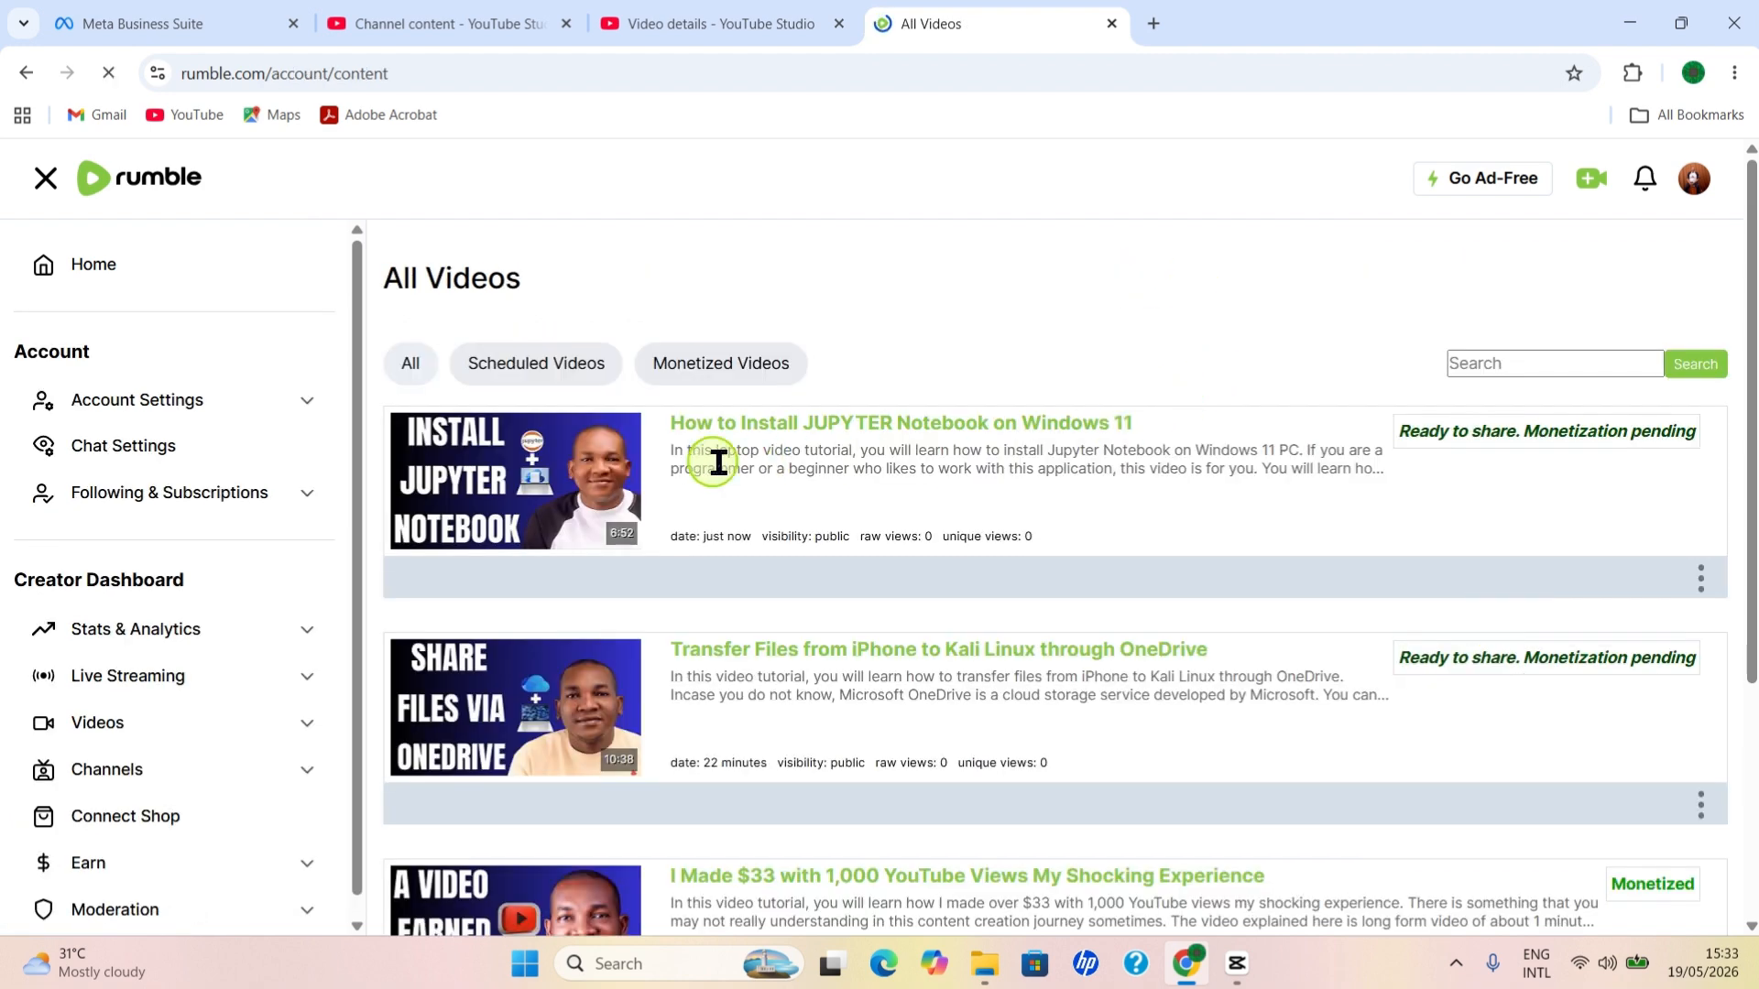
scroll(978, 662, "down", 5)
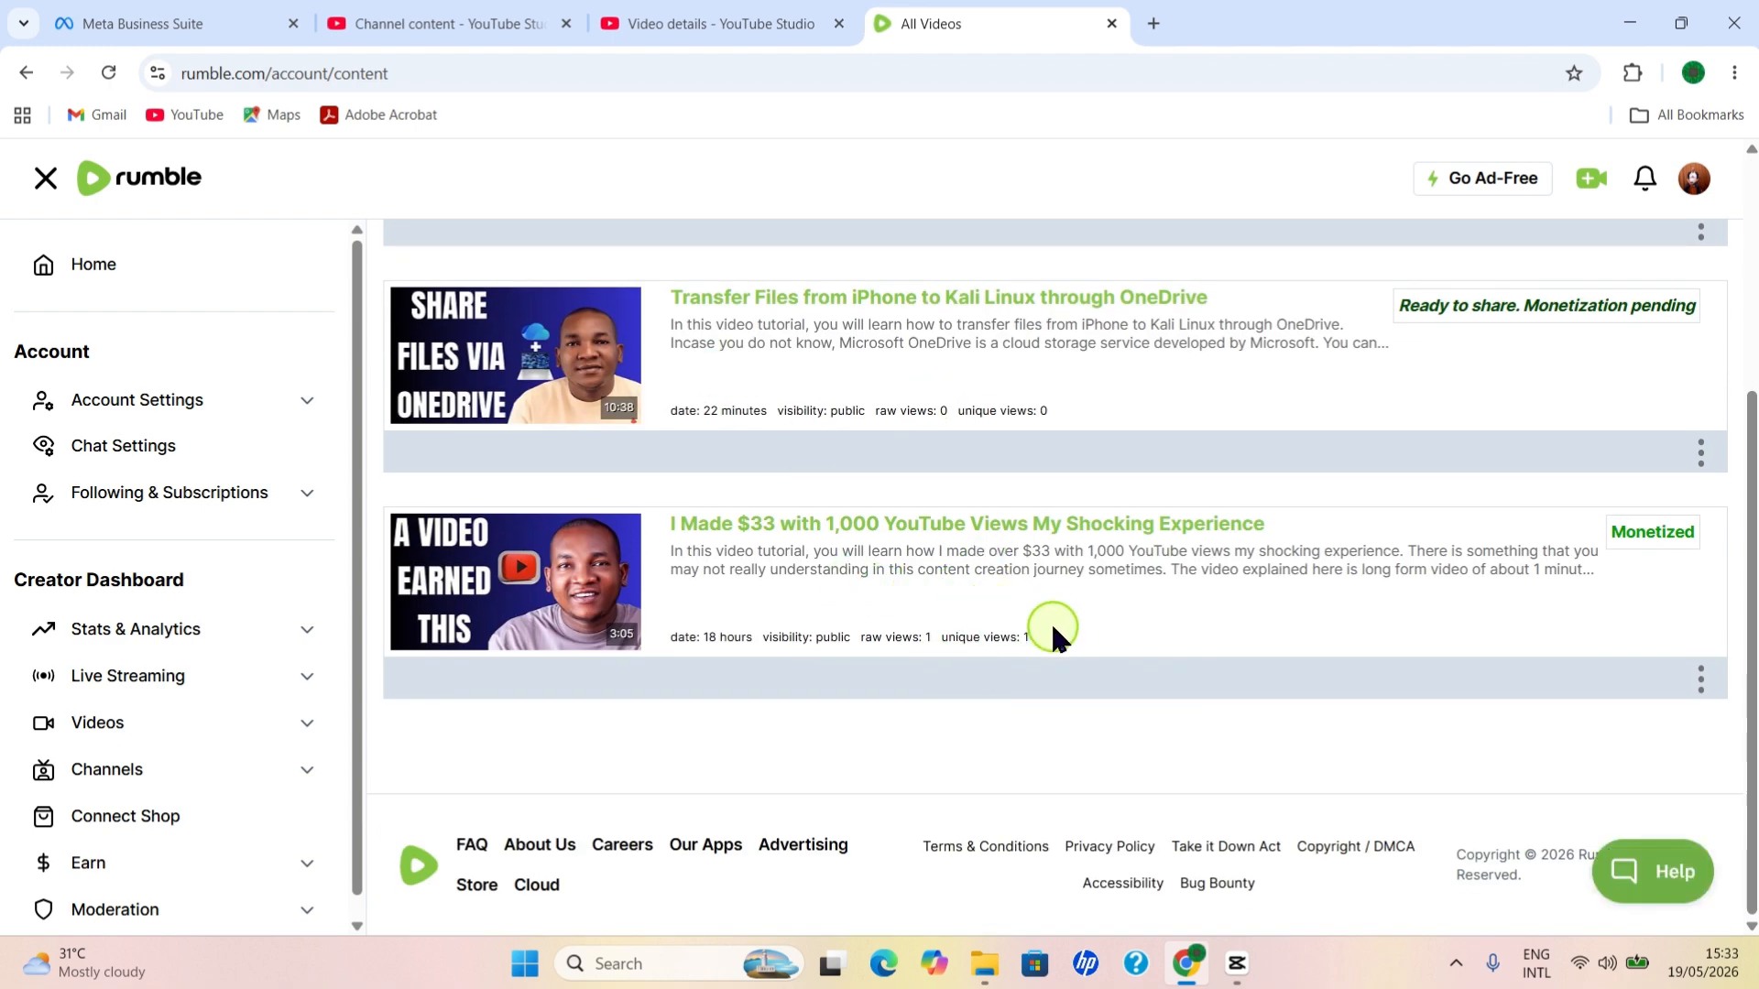
scroll(1024, 636, "up", 4)
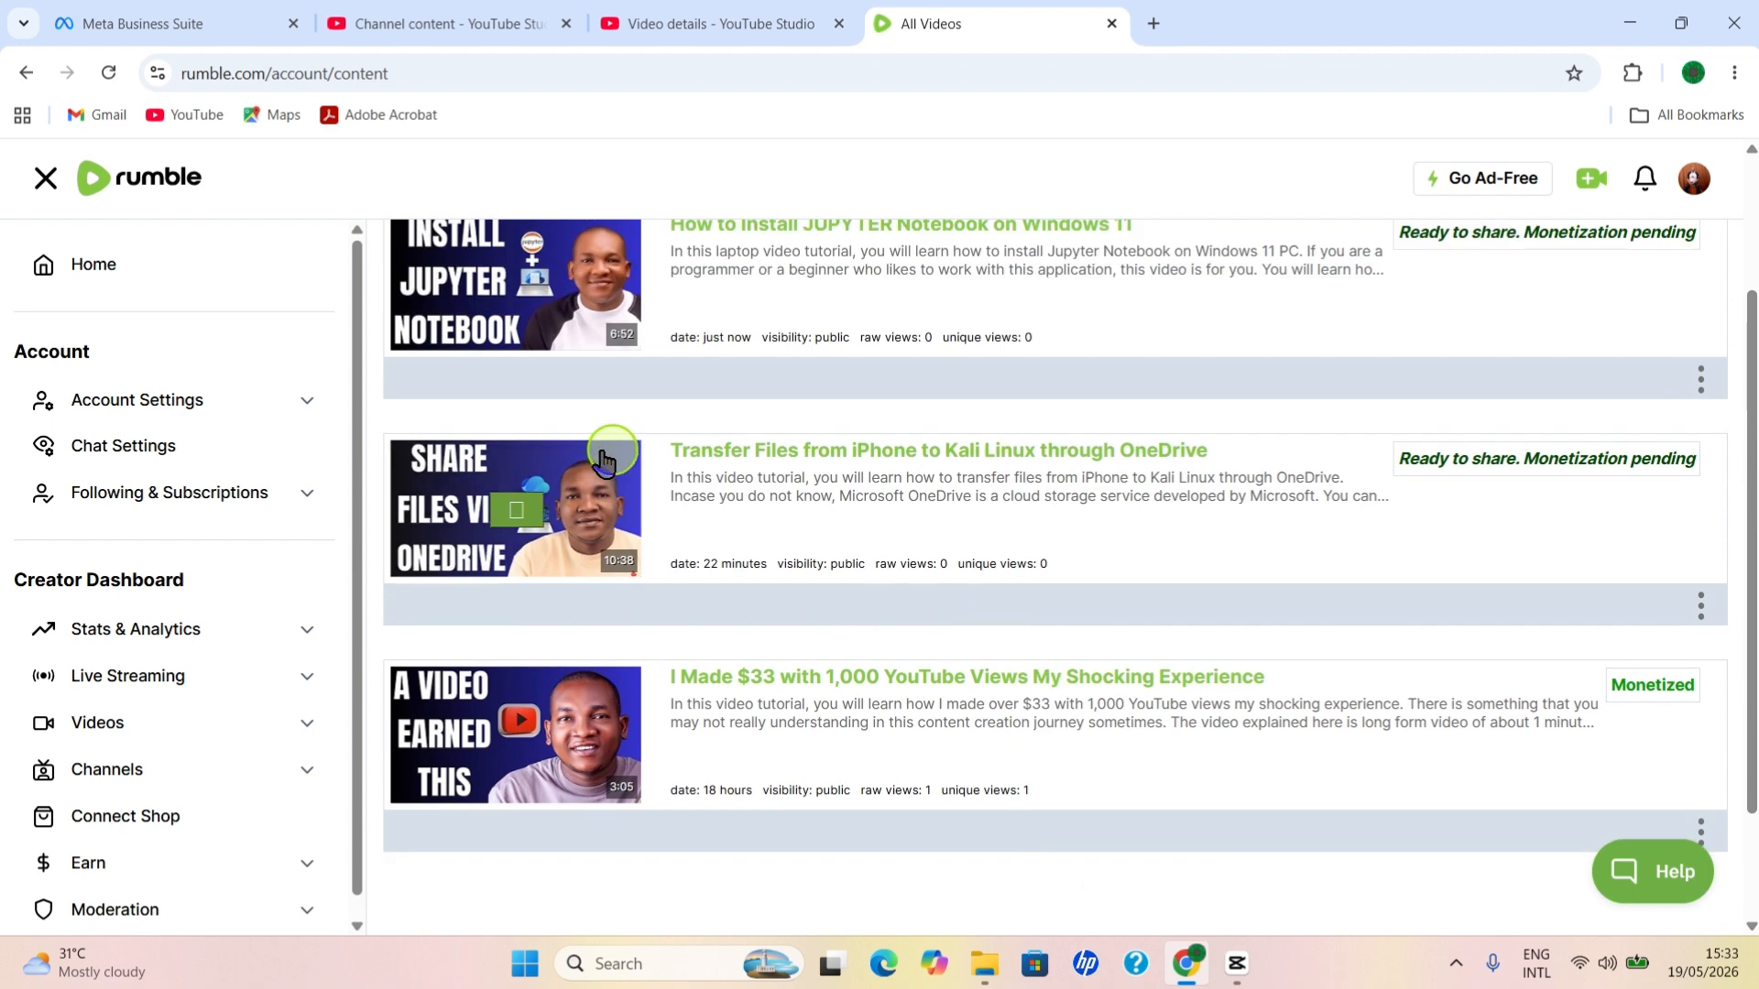